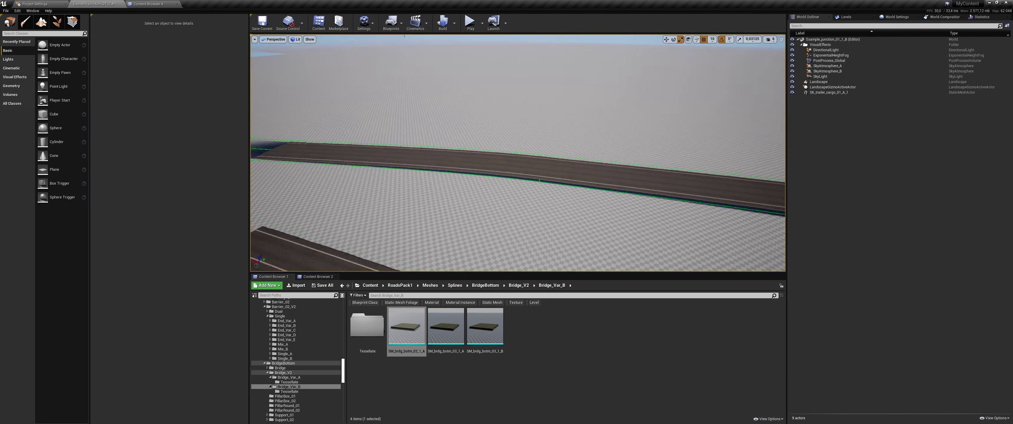
Switch to Landscape mode and select road spline segments around the curved junction
key(shift+2)
right_drag(384, 162, 383, 161)
click(383, 162)
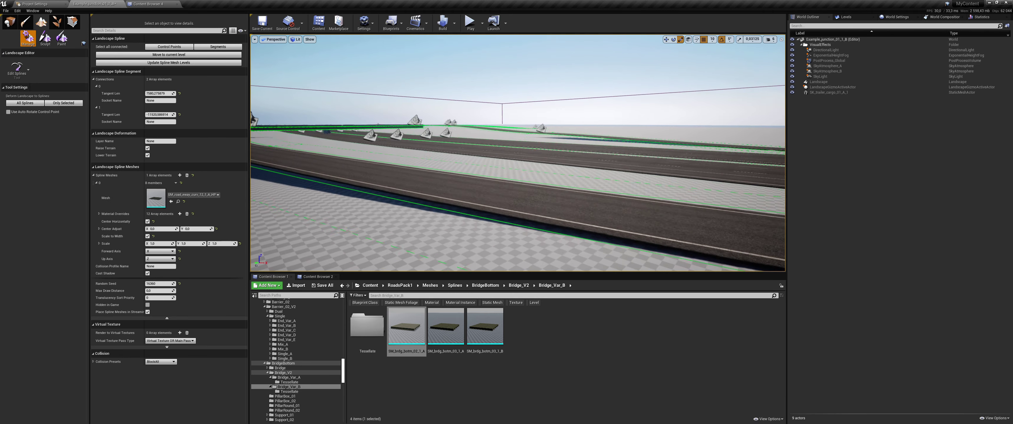
right_drag(519, 179, 519, 179)
click(519, 179)
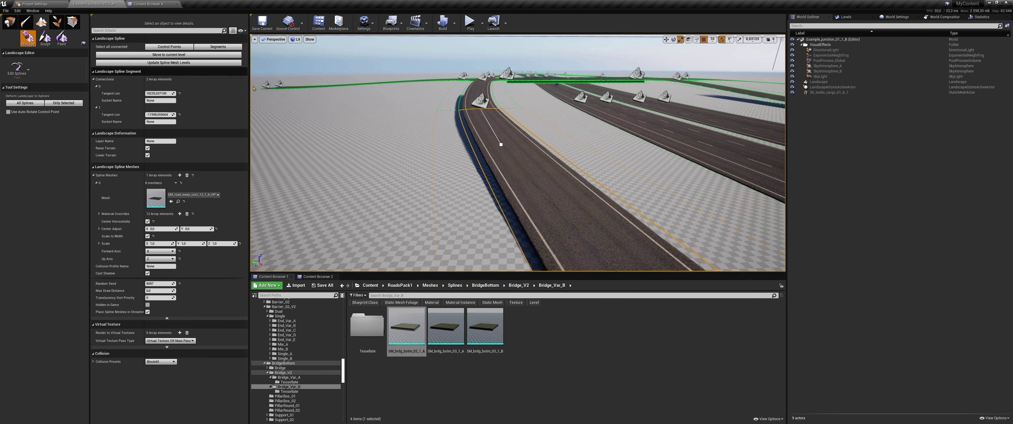
Raise the road control point's Side Falloff from 1000 to about 1255
click(479, 98)
right_drag(465, 141, 466, 141)
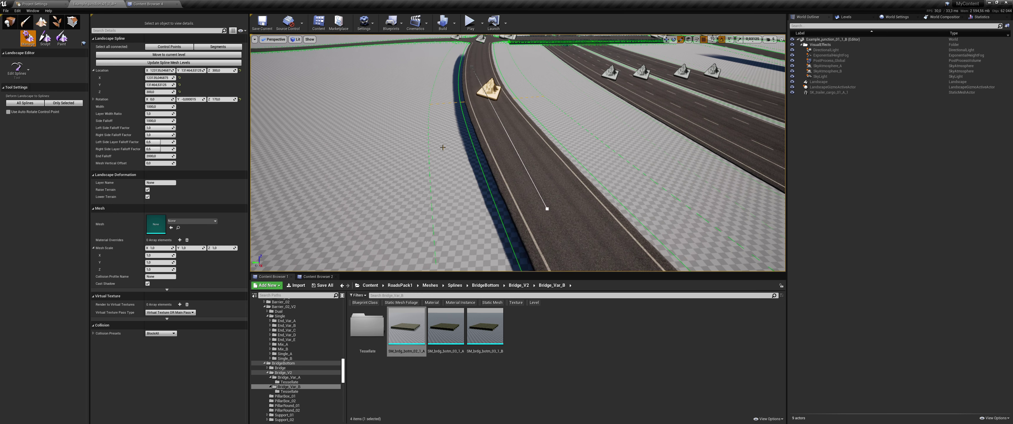
drag(160, 121, 180, 120)
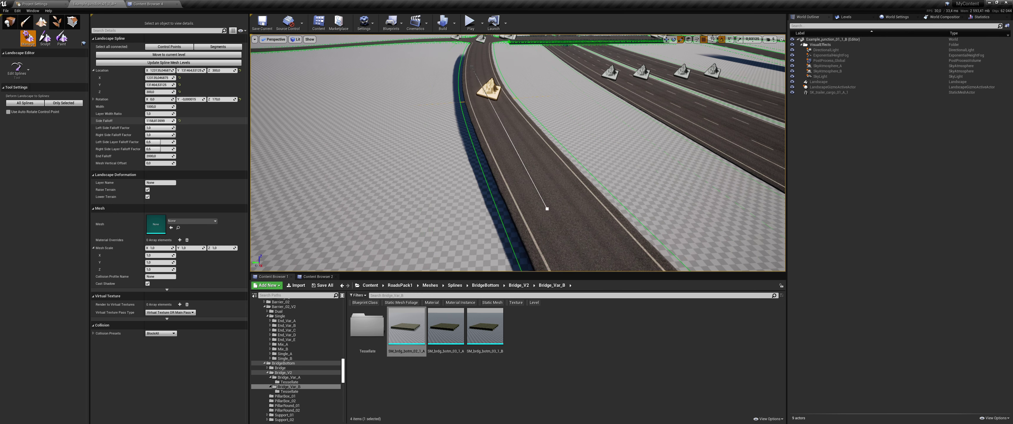
right_drag(366, 145, 366, 146)
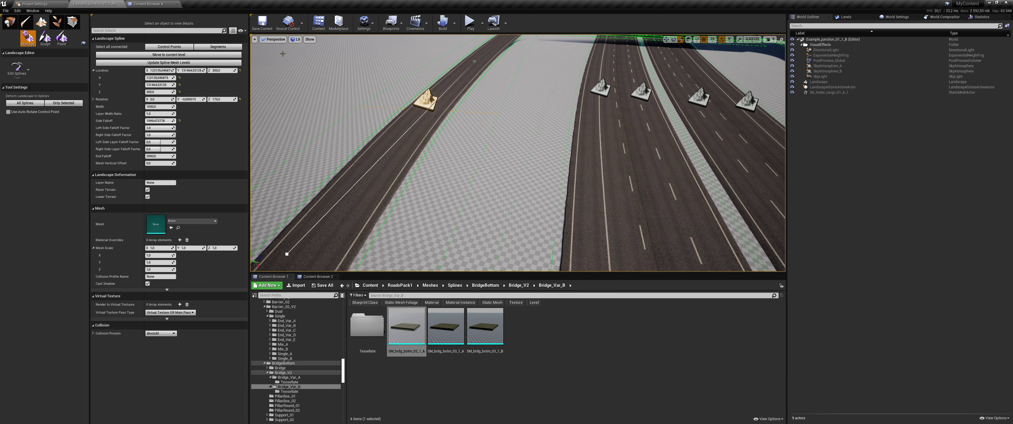
In wireframe view, set Side Falloff to 2200 on two road control points
key(alt+2)
text(0)
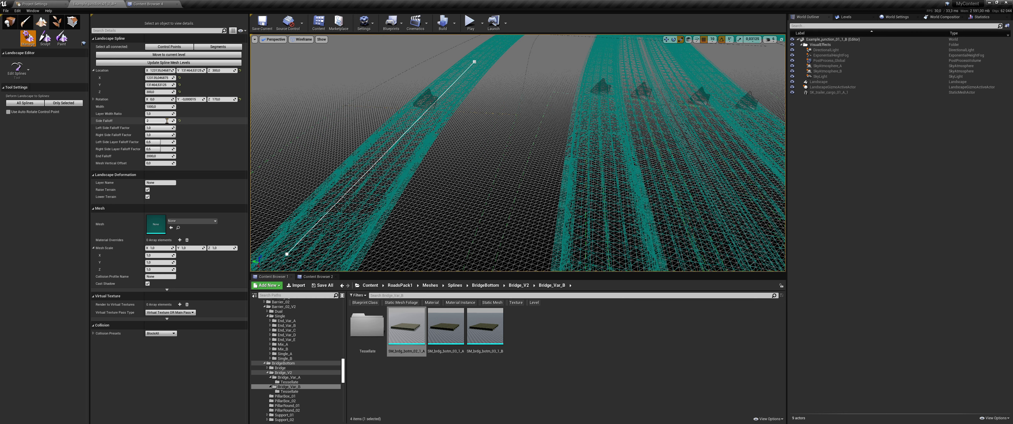
text(200)
key(Return)
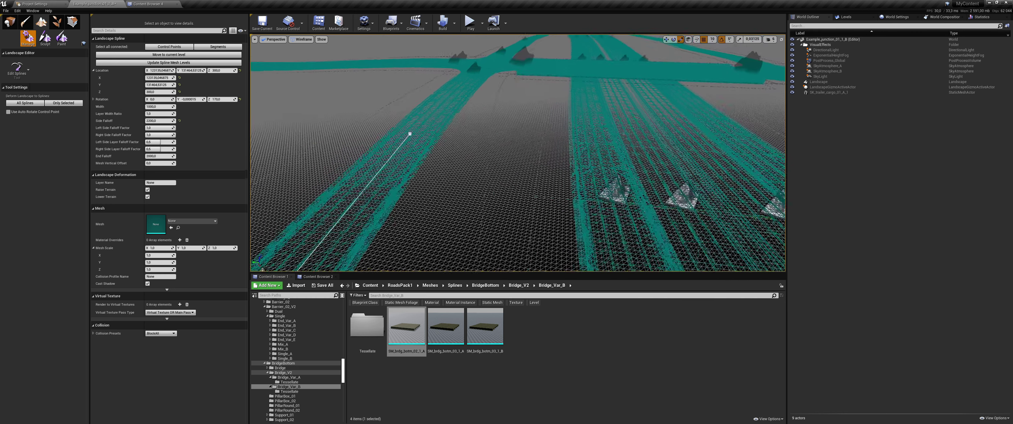
right_drag(517, 153, 550, 138)
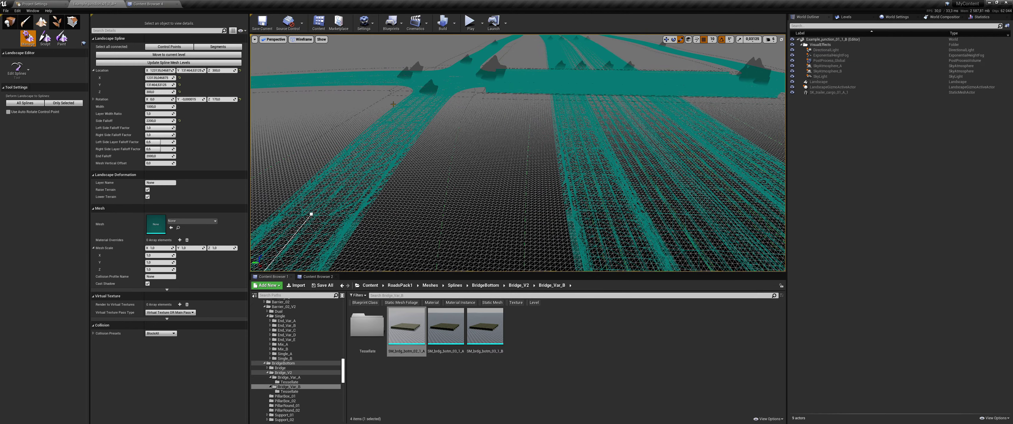
right_drag(375, 92, 417, 99)
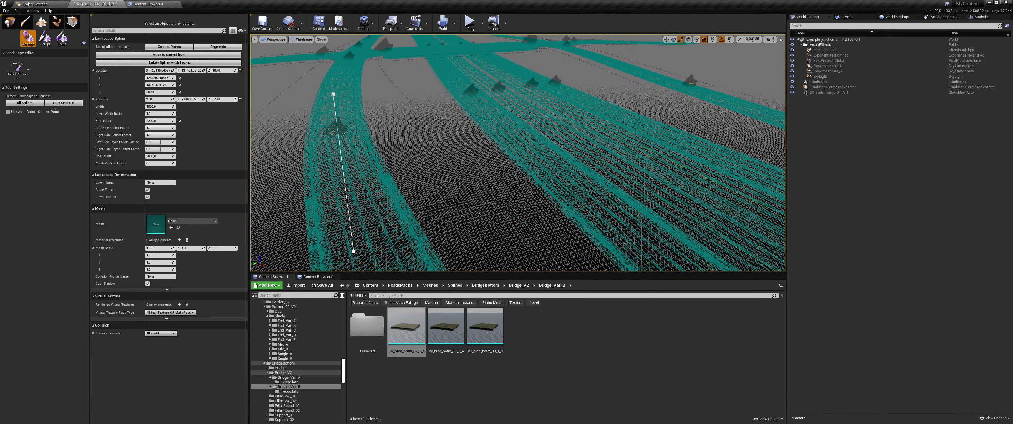
click(617, 67)
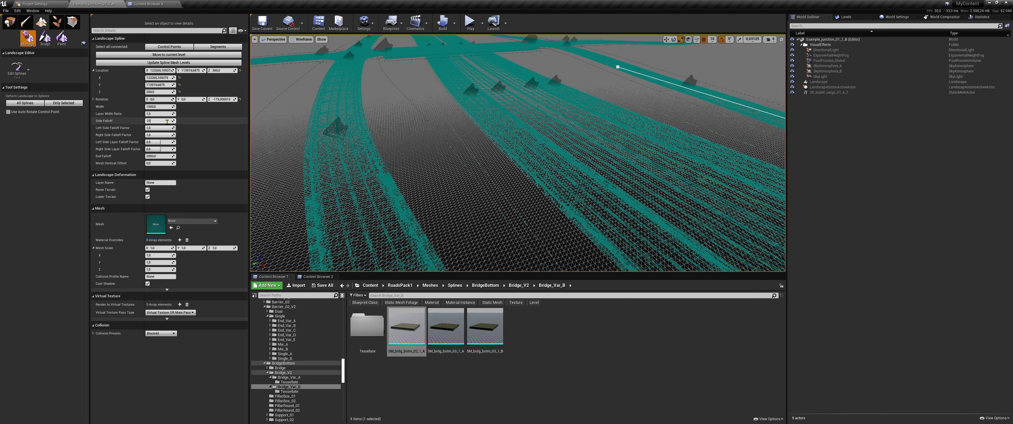
text(00)
Return the viewport to Lit shading and select a landscape spline segment
right_drag(388, 151, 393, 150)
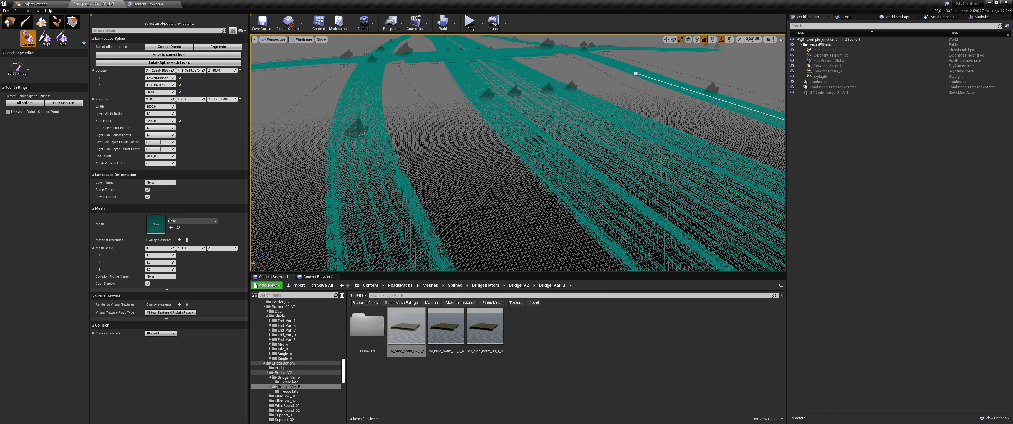
click(301, 39)
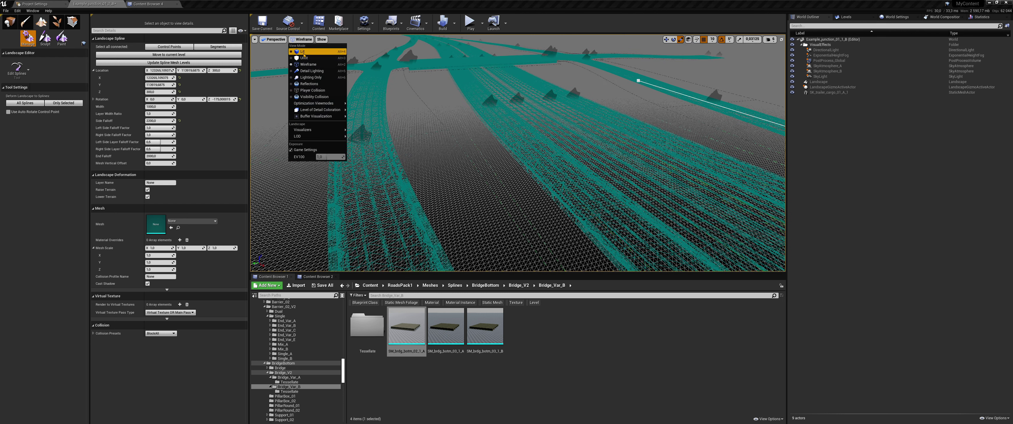
click(303, 53)
click(587, 183)
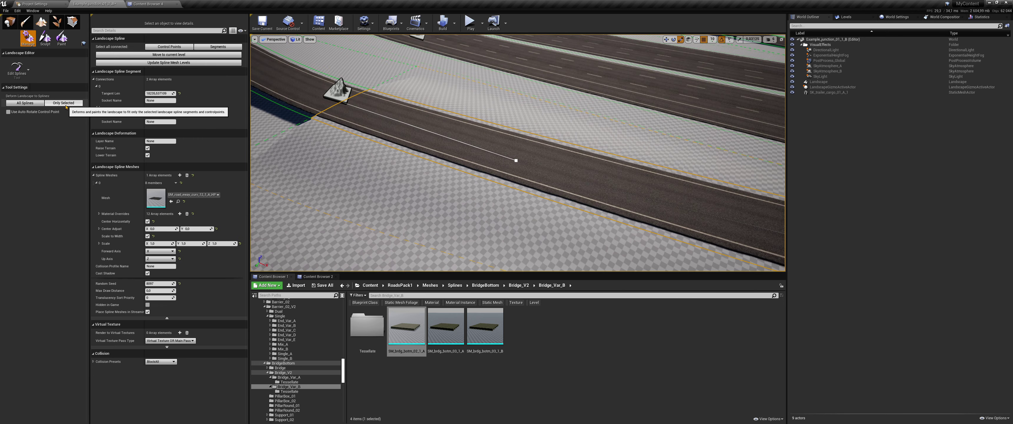
Deform the terrain to the side road's spline only, inspect the result, then undo it
right_drag(511, 157, 461, 148)
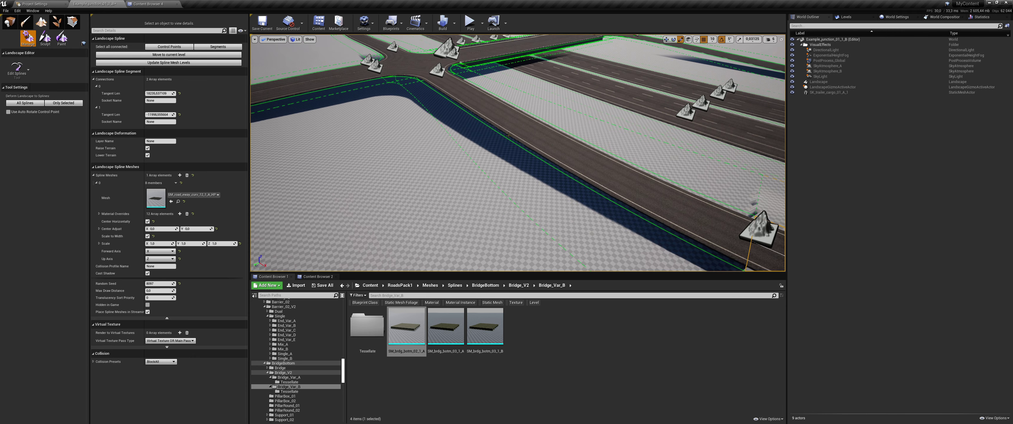
right_drag(508, 136, 507, 136)
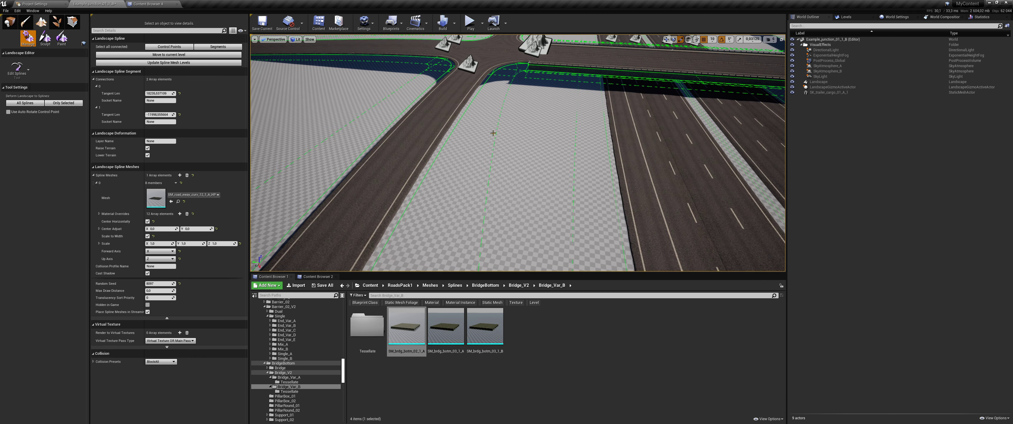
click(443, 127)
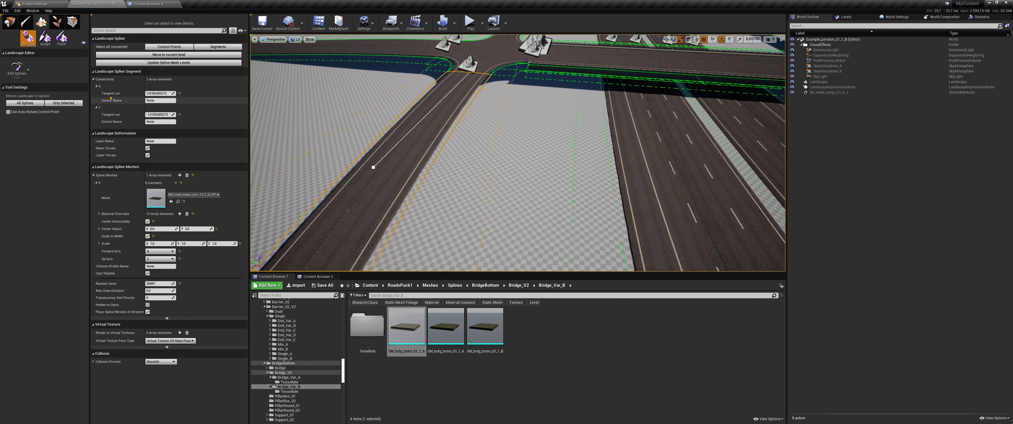
click(64, 103)
right_drag(511, 157, 511, 158)
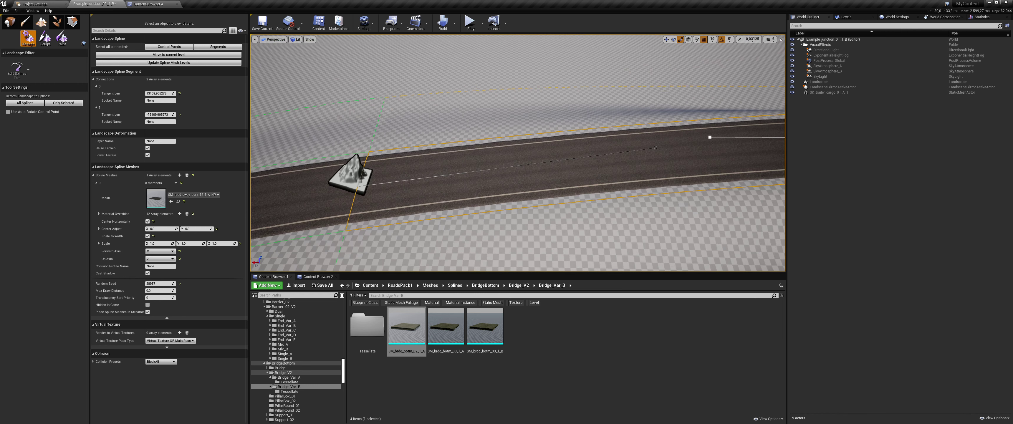
right_drag(277, 120, 276, 120)
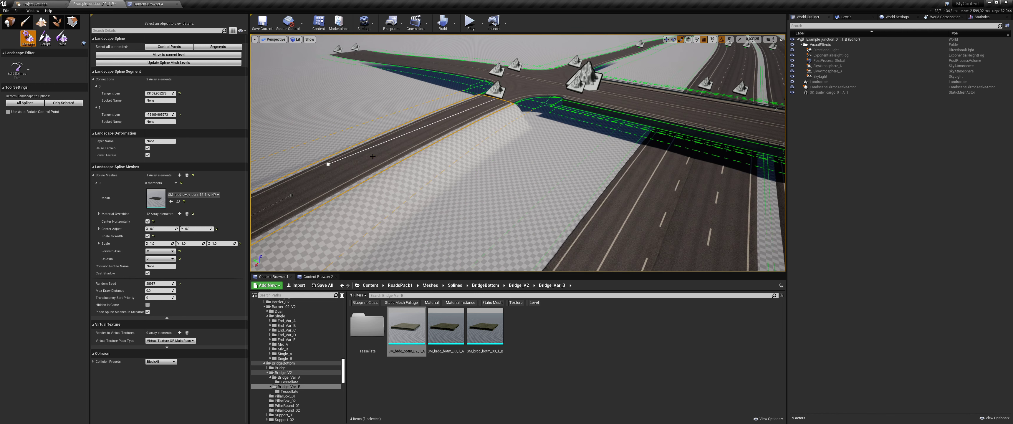
key(ctrl+z)
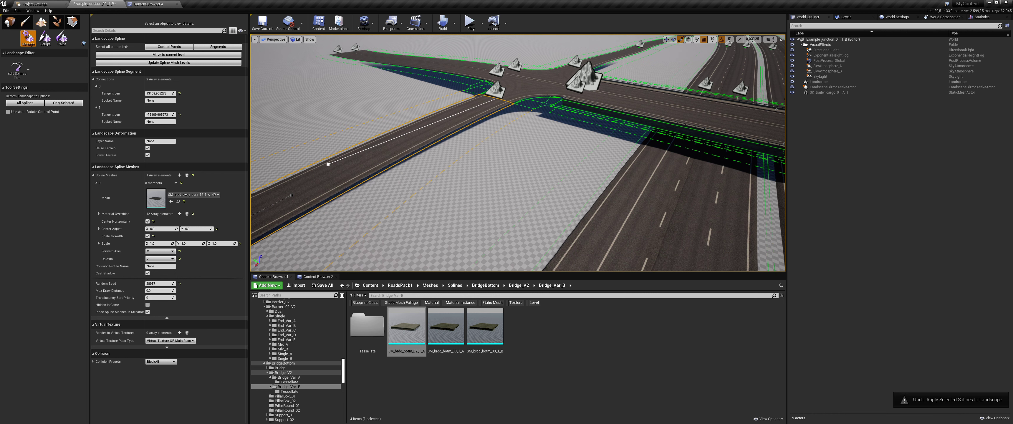
Raise Side Falloff to 2200, reapply the side road spline to the terrain, and undo
drag(166, 123, 188, 123)
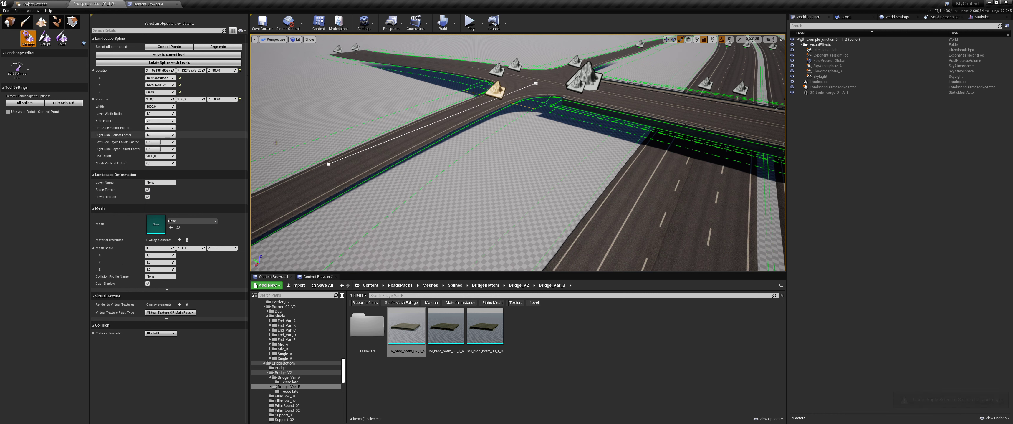
click(375, 138)
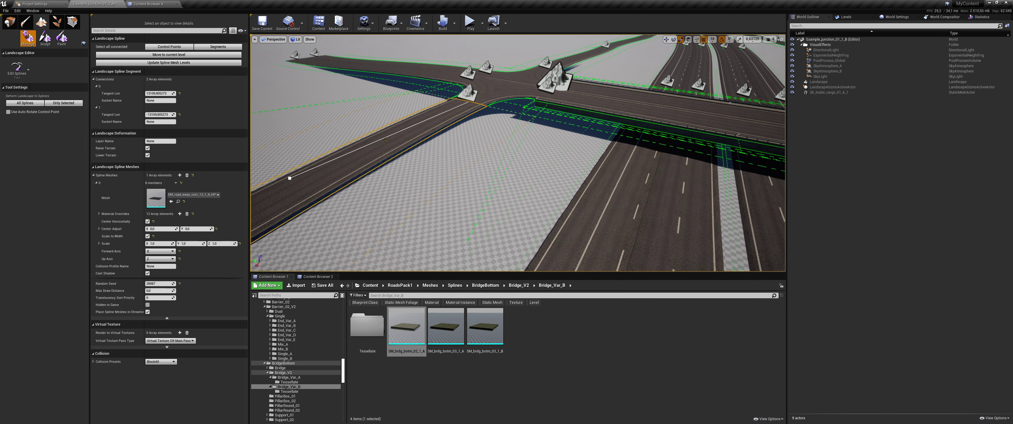
click(57, 103)
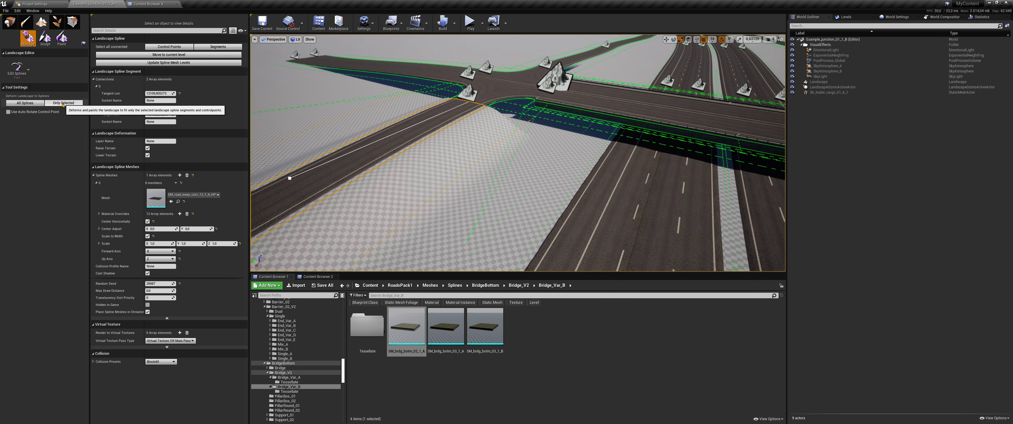
right_drag(511, 157, 511, 157)
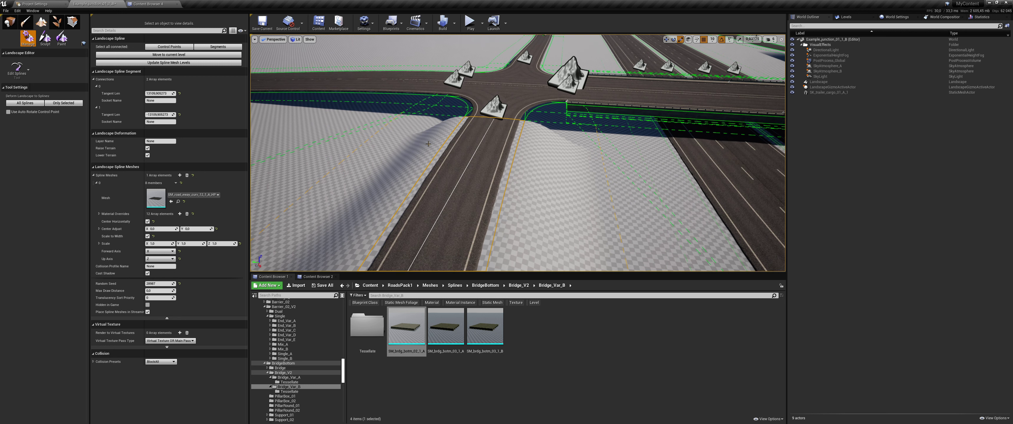
key(ctrl+z)
Set the control point's Side Falloff to 2400 and reapply the side road spline to the landscape
click(493, 105)
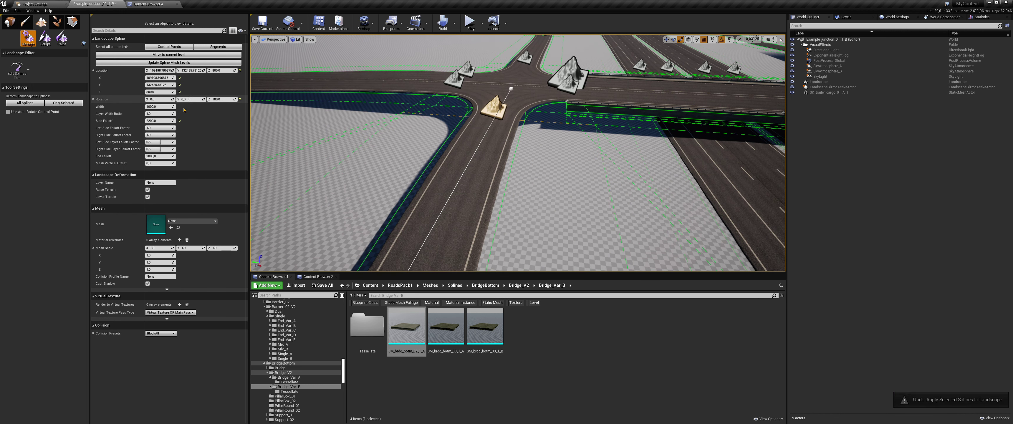
text(00)
key(Return)
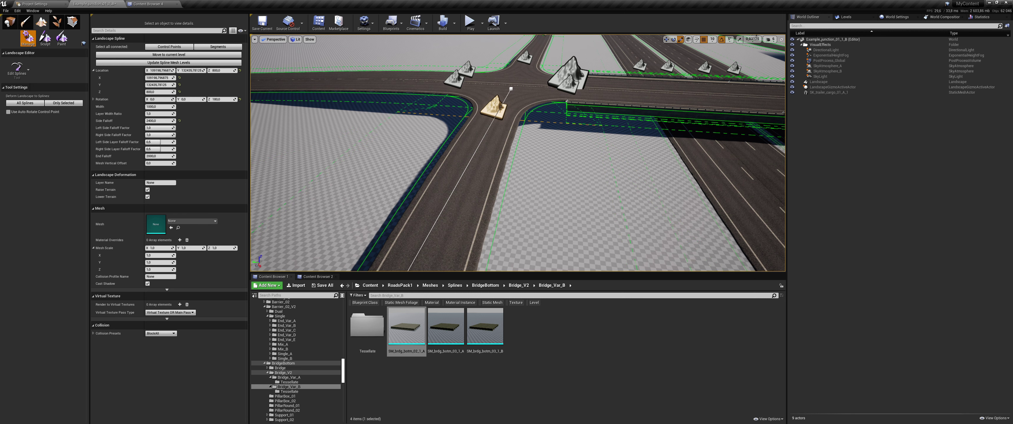
right_drag(511, 158, 511, 158)
click(610, 95)
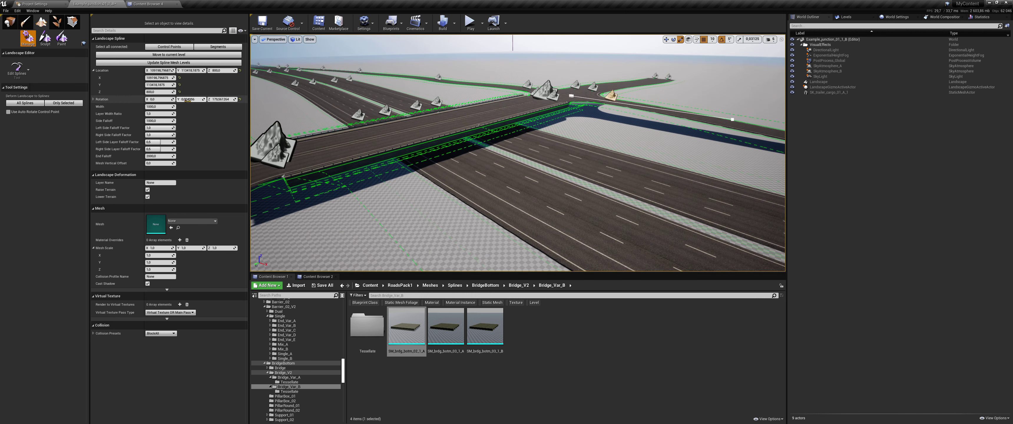
right_drag(401, 141, 401, 141)
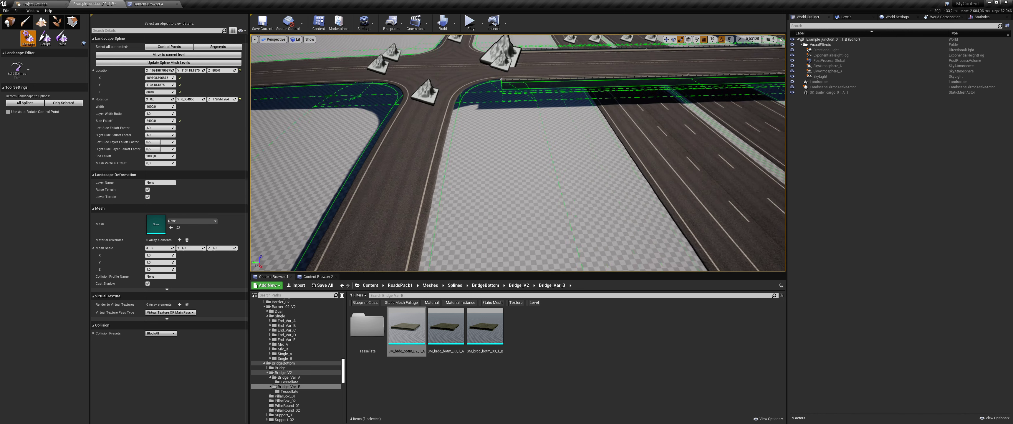
click(401, 141)
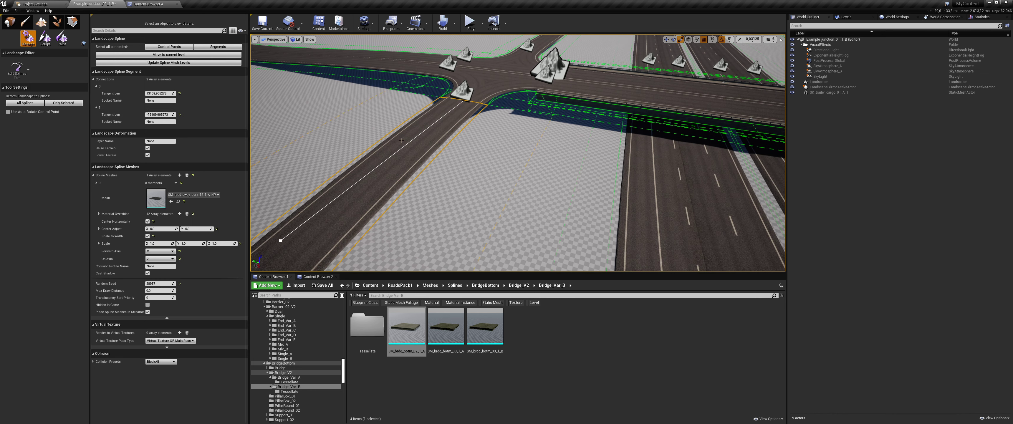
click(71, 104)
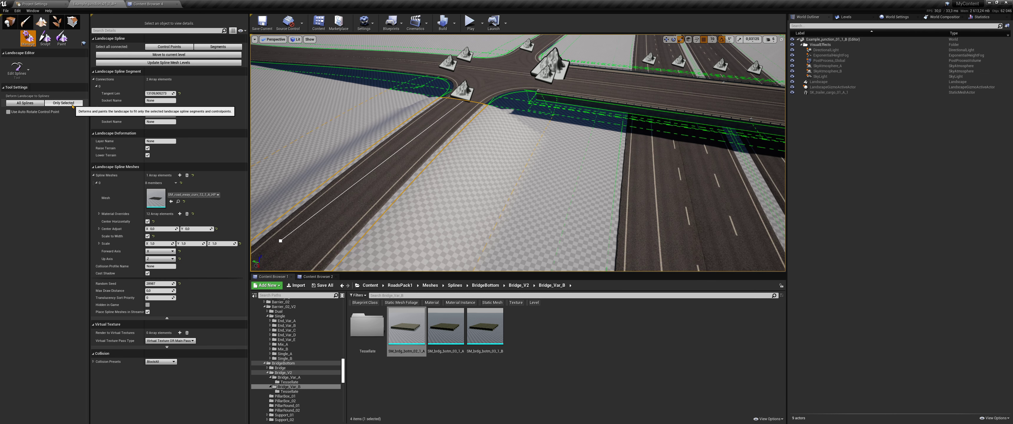
Undo the terrain deformation and widen the control point's Side Falloff to 3000
key(ctrl+z)
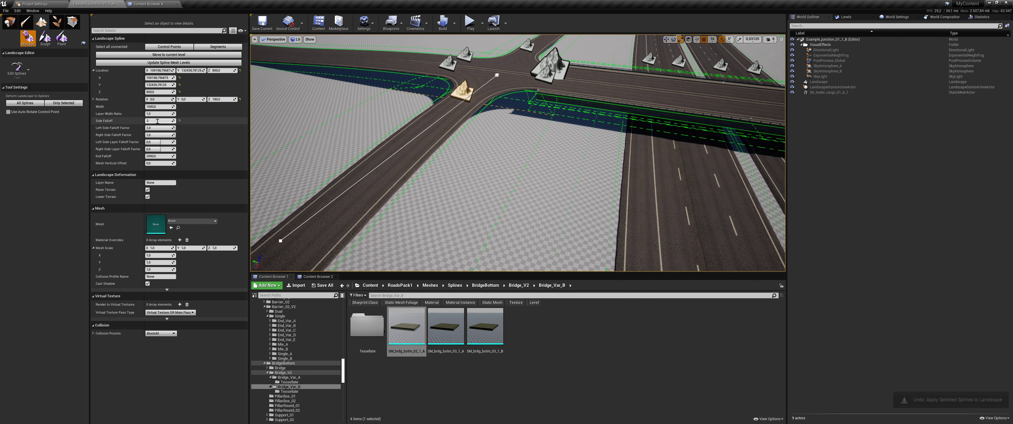
text(600,0)
key(Right)
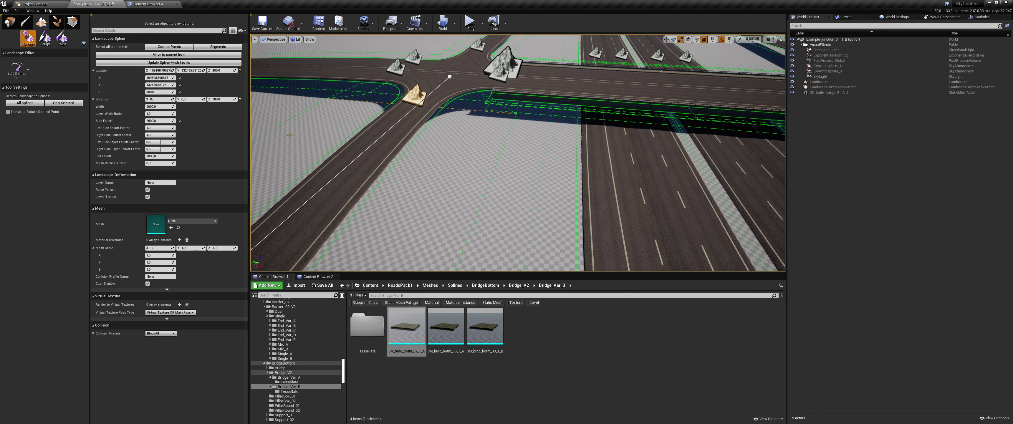
drag(159, 120, 169, 120)
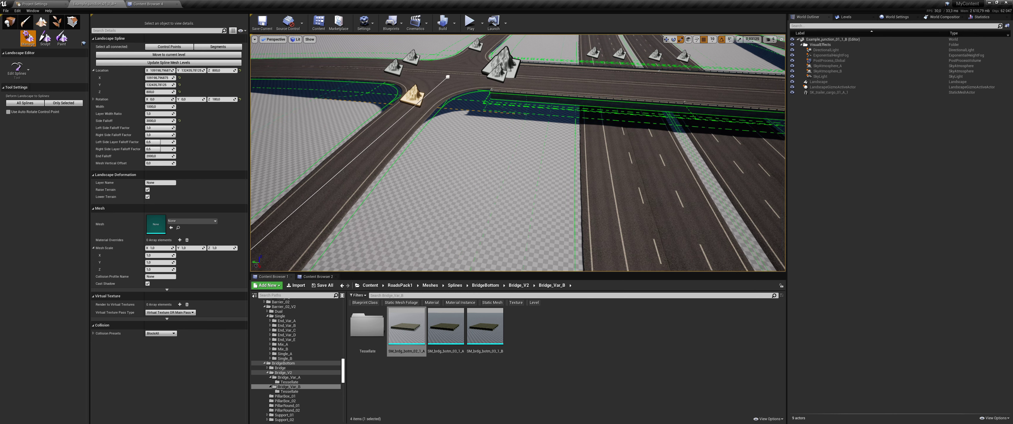
click(218, 47)
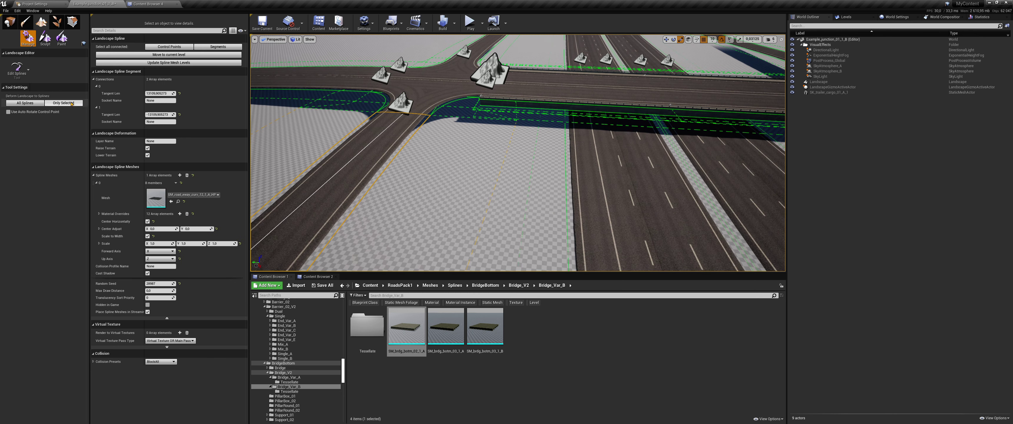
key(f)
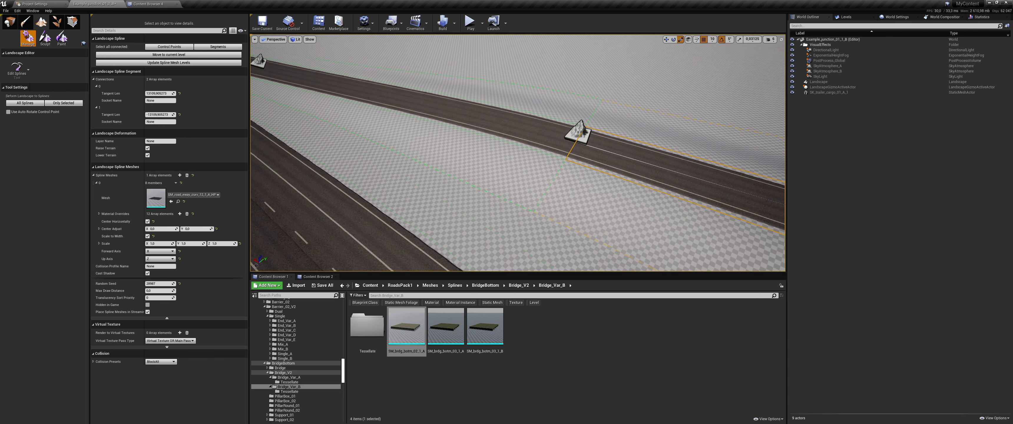
Inspect the junction's control point and road segments, then clear the selection
right_drag(542, 132, 542, 131)
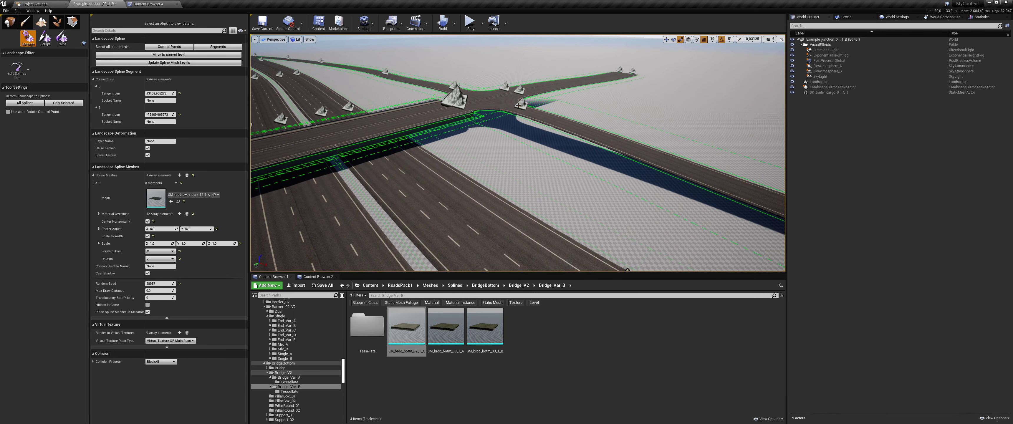
click(519, 106)
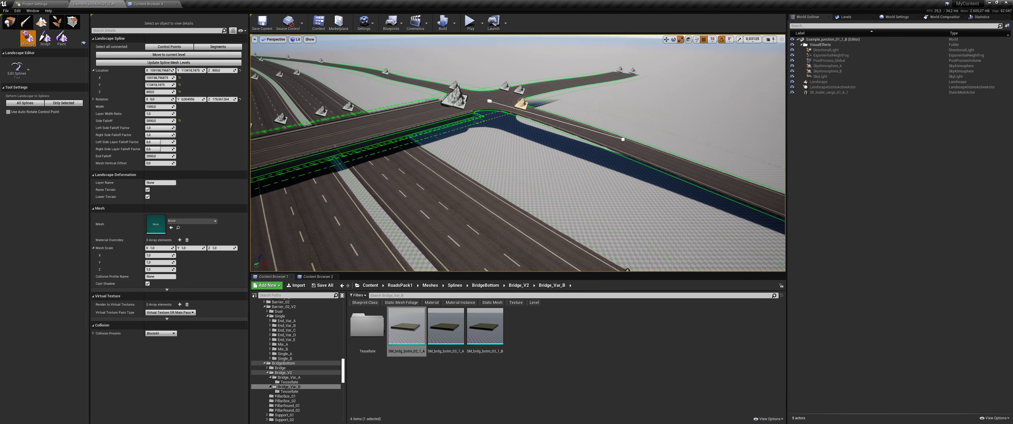
mouse_move(526, 154)
right_down()
mouse_move(538, 149)
mouse_move(545, 170)
right_up()
click(538, 149)
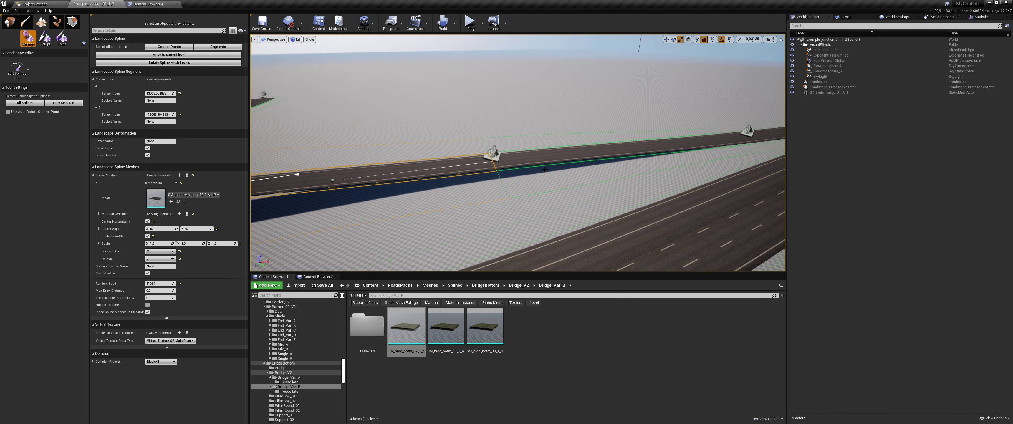
click(601, 152)
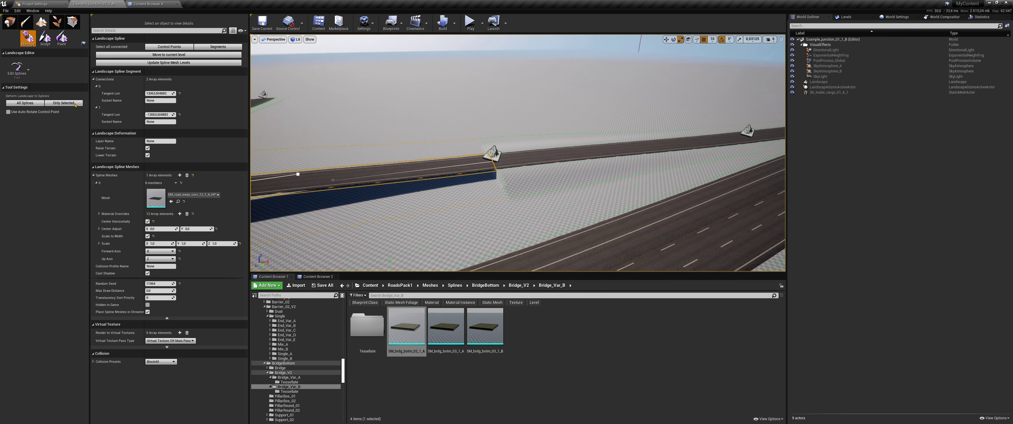
right_drag(368, 180, 368, 180)
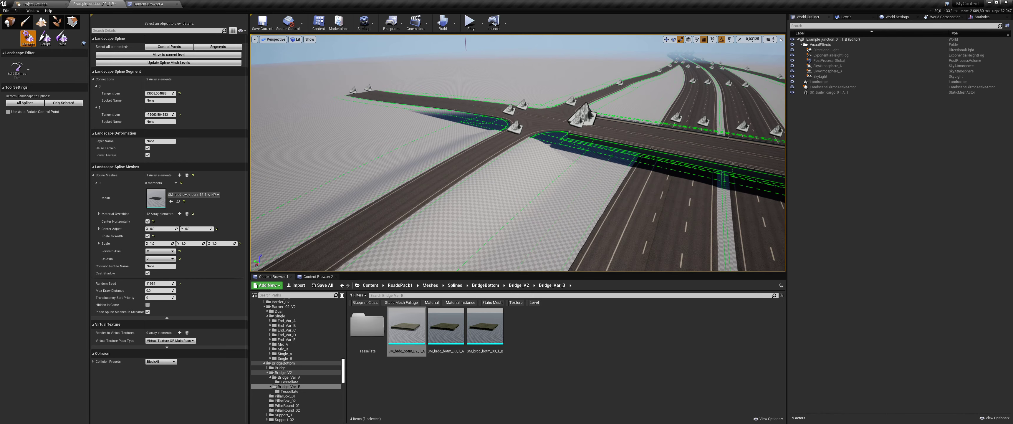
click(349, 146)
right_drag(349, 146, 349, 146)
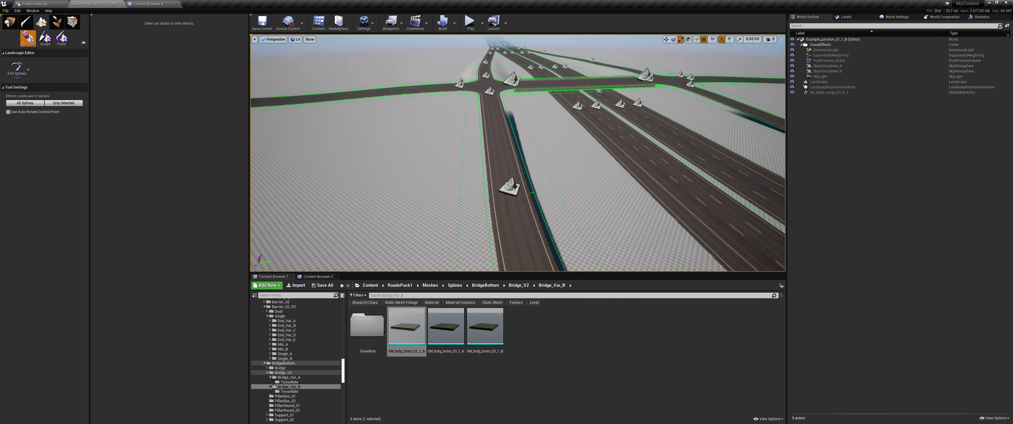
Set Side Falloff to 3000 on the first highway control points
click(487, 61)
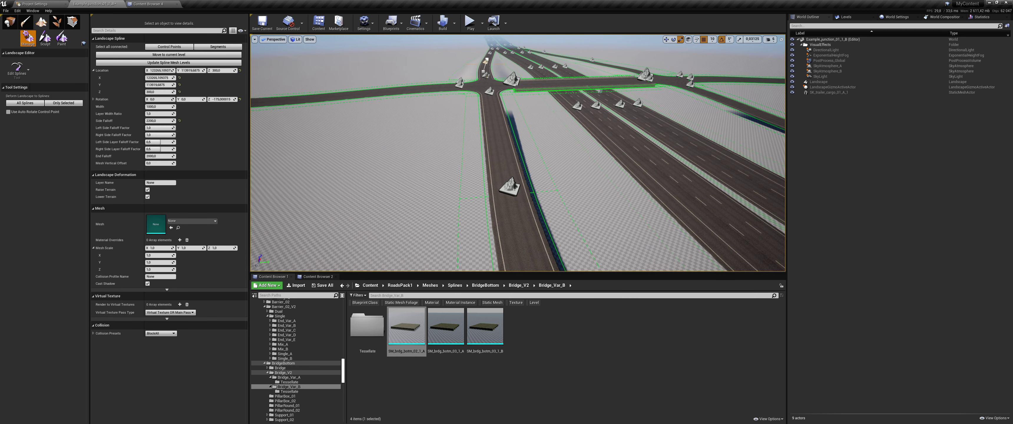
click(503, 186)
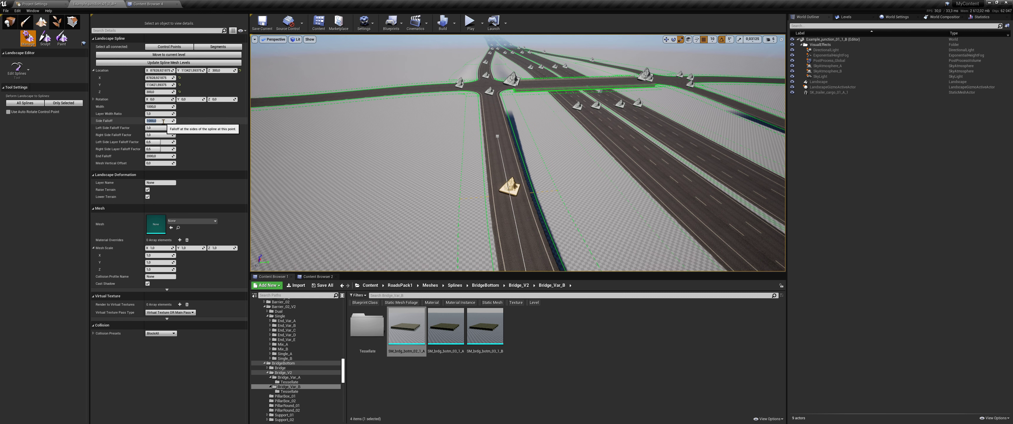
text(3000)
key(Return)
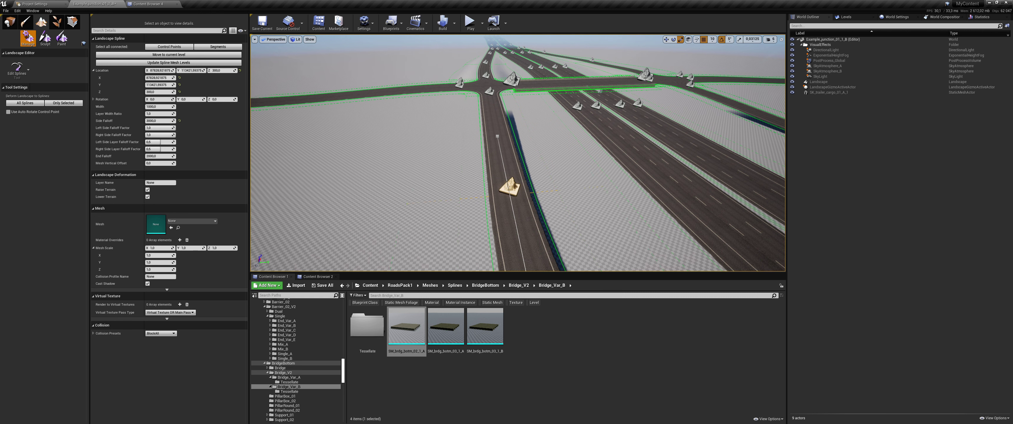
click(591, 150)
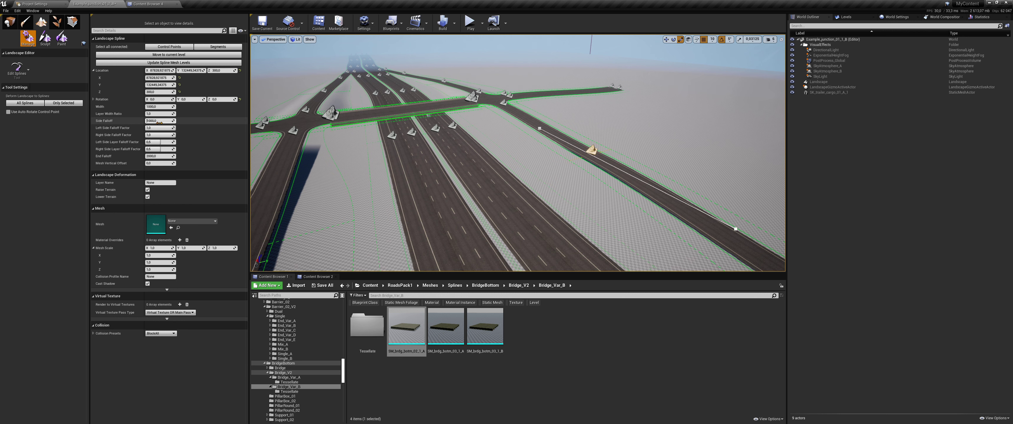
key(Return)
Apply the 3000 Side Falloff to another road control point and frame it
right_drag(653, 198, 668, 193)
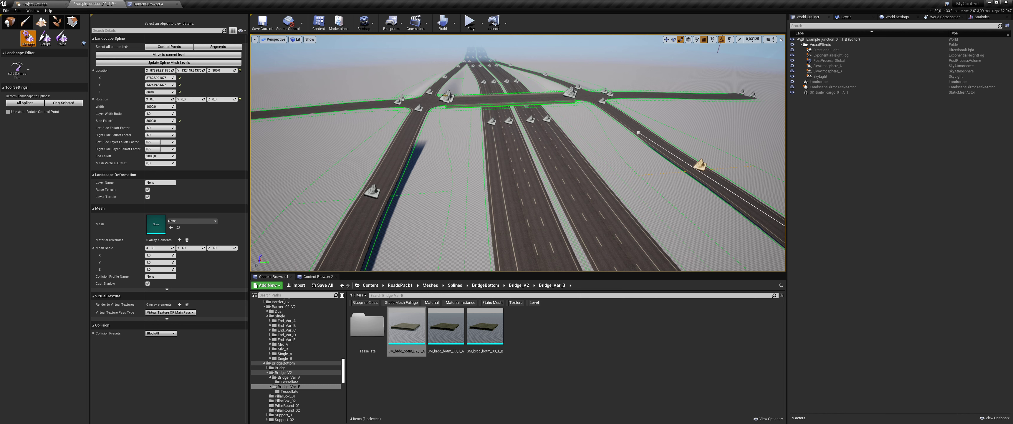
click(444, 77)
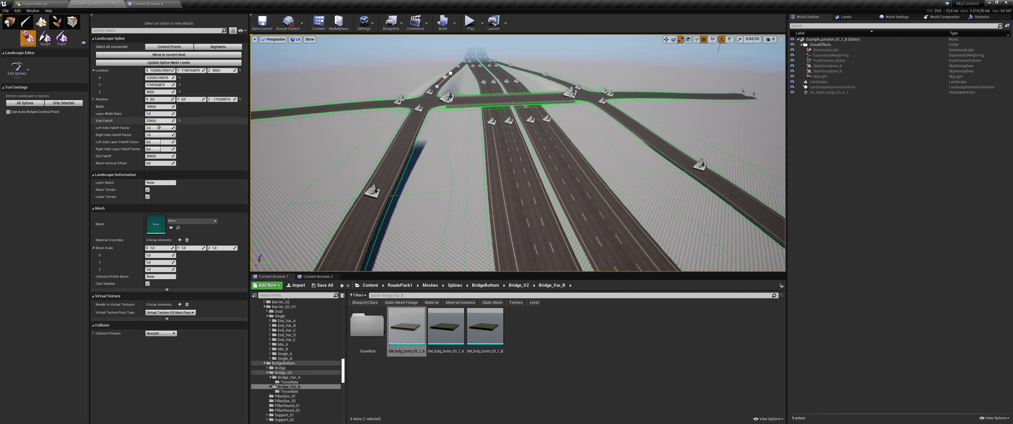
key(Return)
key(f)
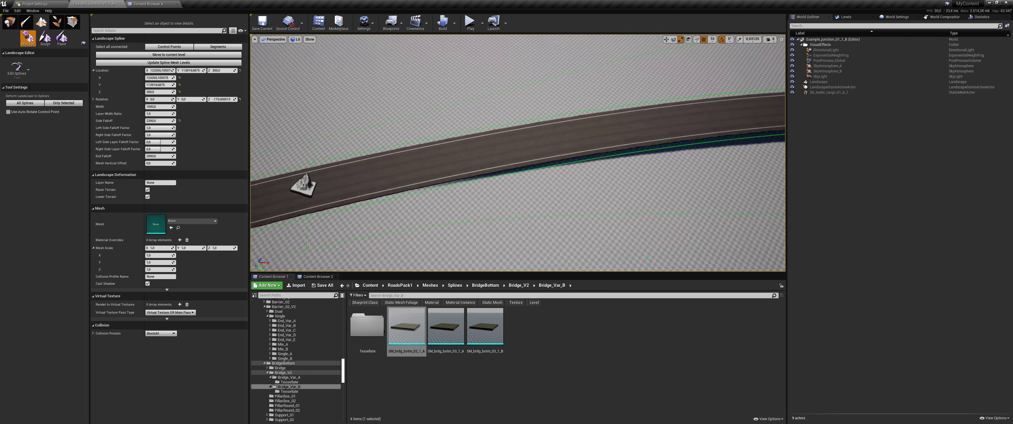
click(454, 179)
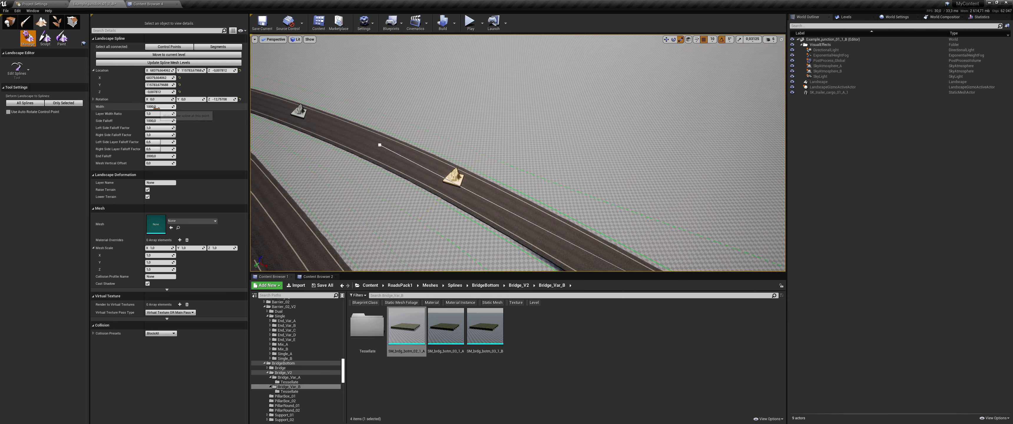
Set Side Falloff to 3000 on the junction's upper, lower and right-hand control points
right_drag(259, 145, 259, 145)
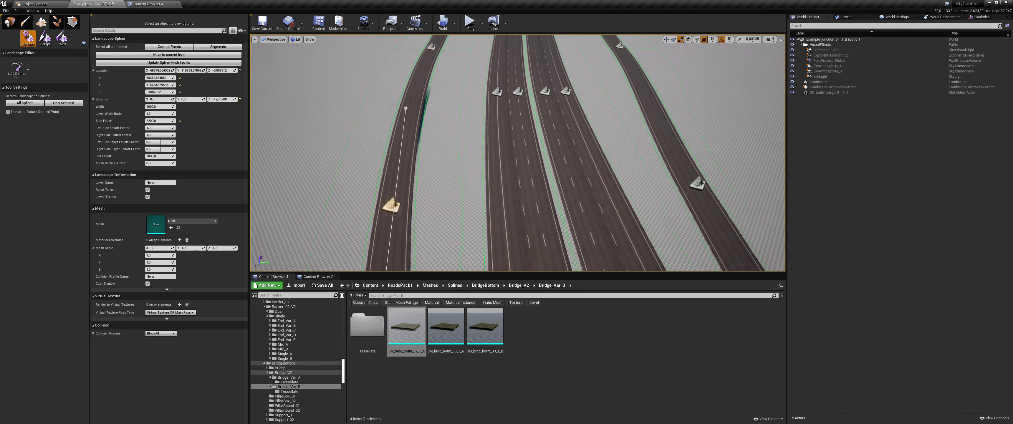
right_drag(486, 160, 486, 160)
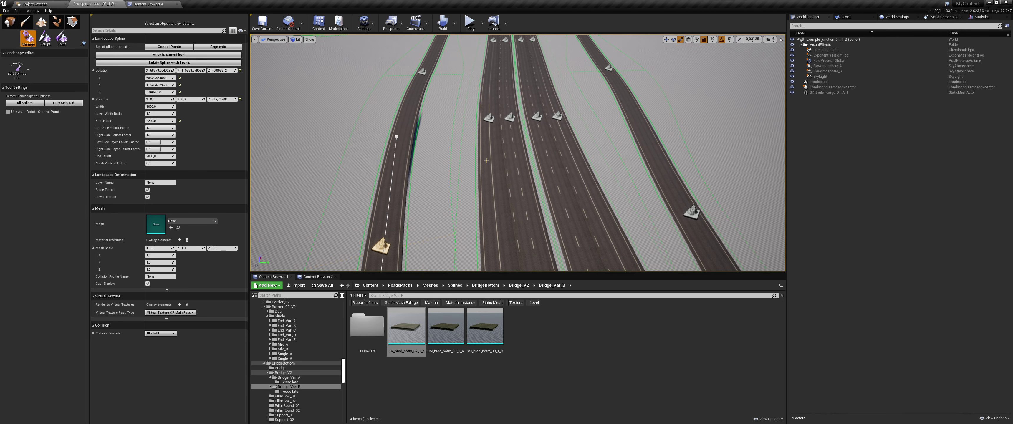
click(422, 71)
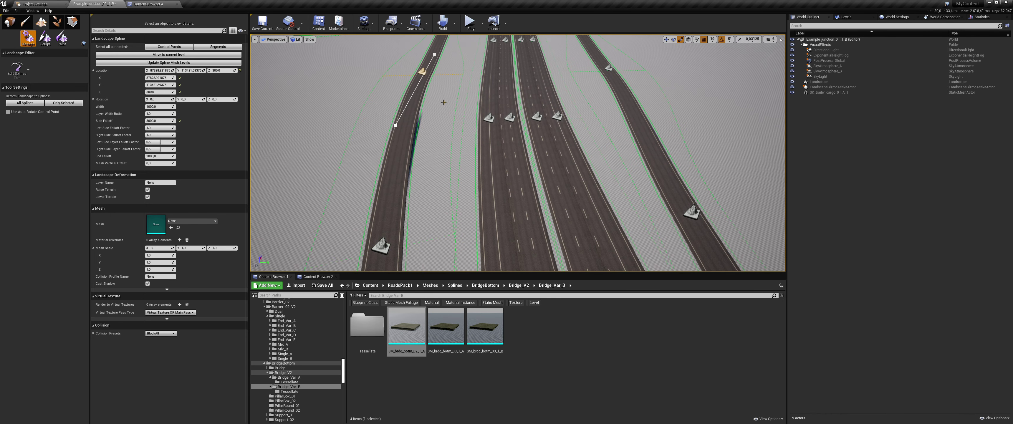
scroll(443, 102, down, 5)
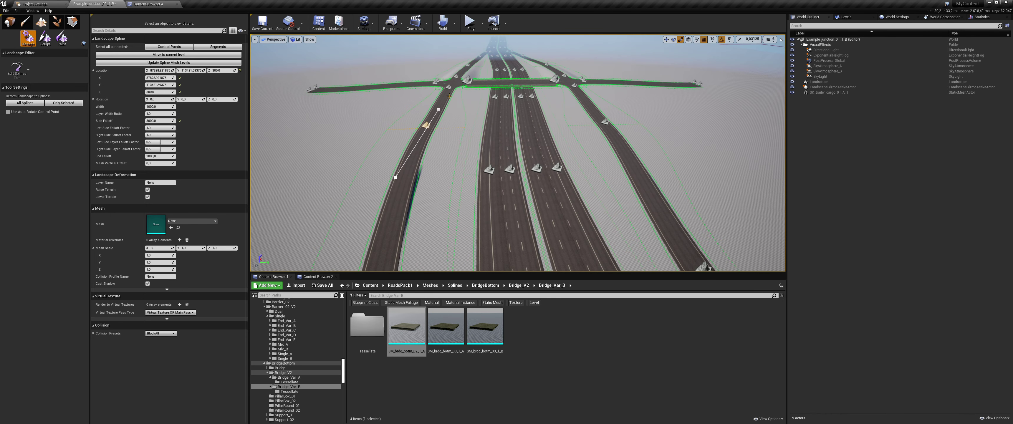
click(457, 77)
click(441, 101)
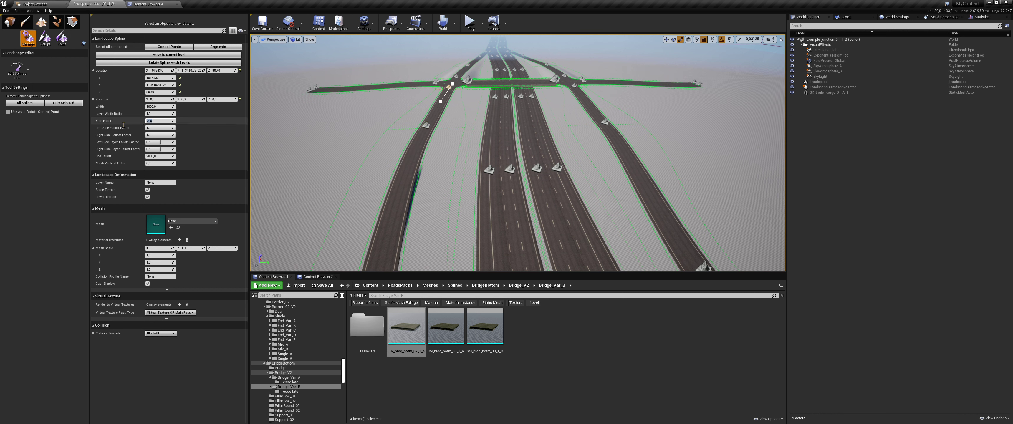
text(3000)
drag(357, 159, 377, 160)
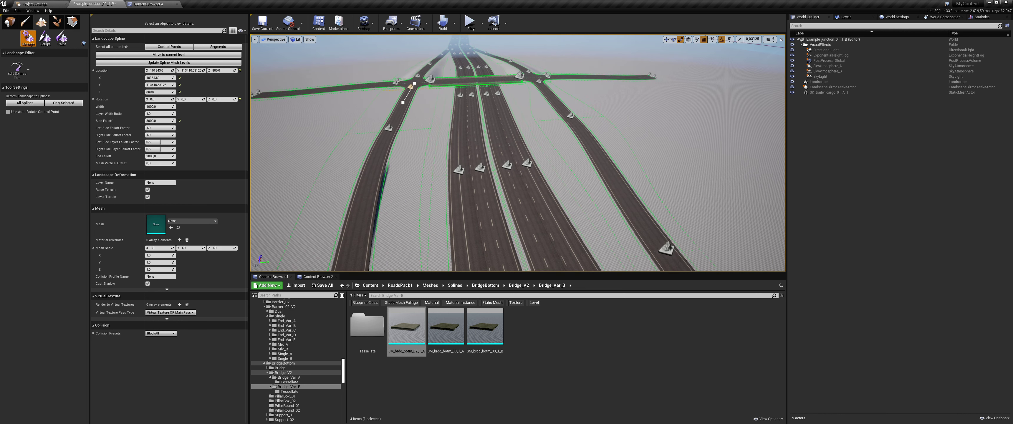
click(539, 81)
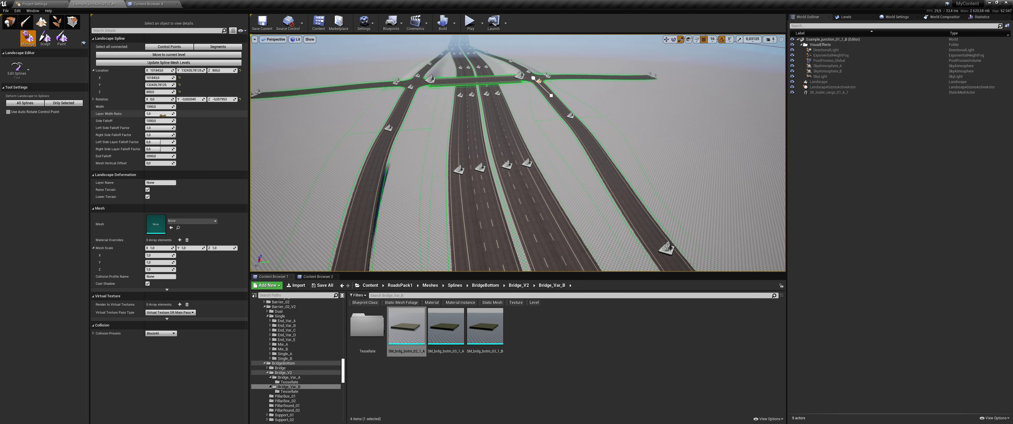
text(000)
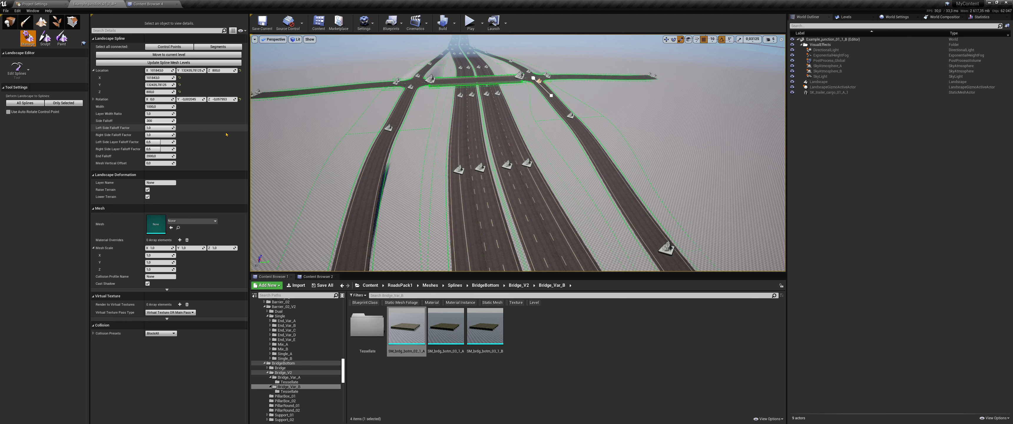
Select the remaining control points on the left road and review the junction
drag(581, 97, 585, 106)
click(563, 103)
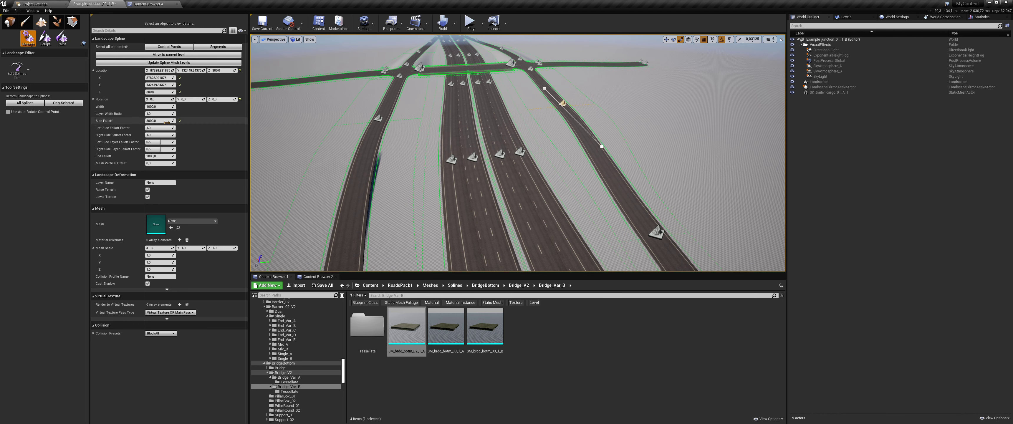
click(380, 118)
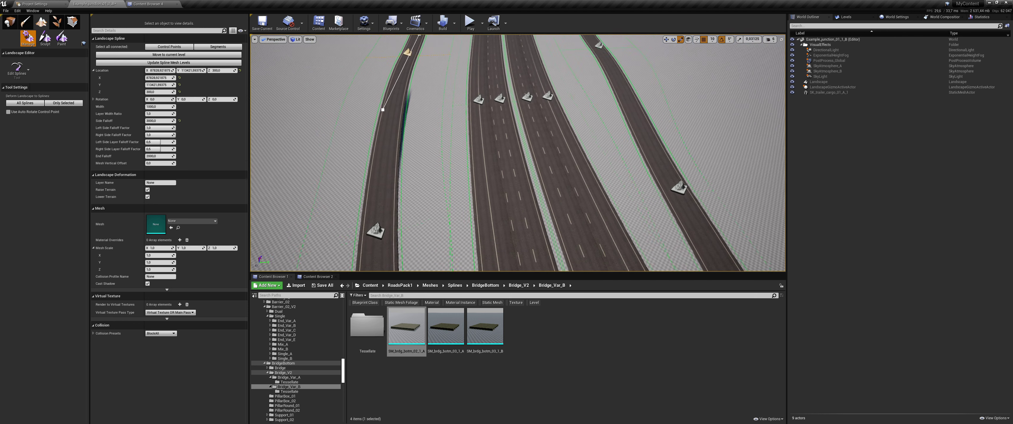
key(f)
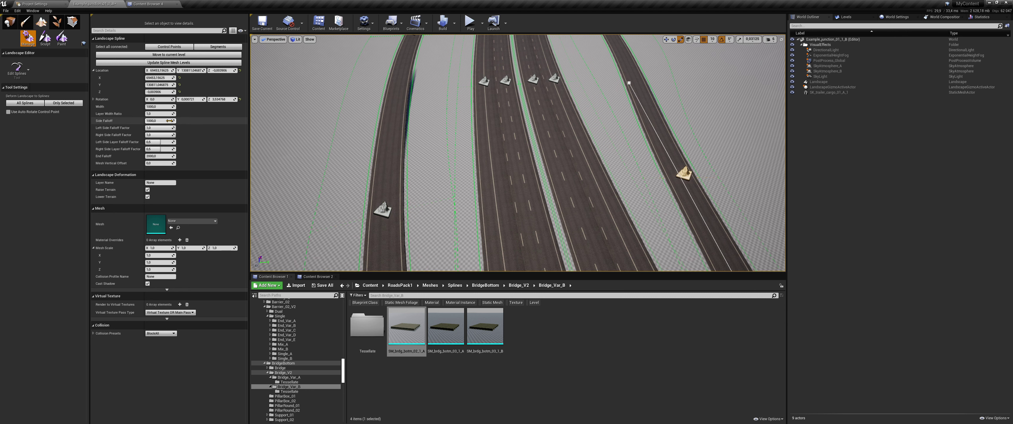
right_drag(511, 157, 511, 157)
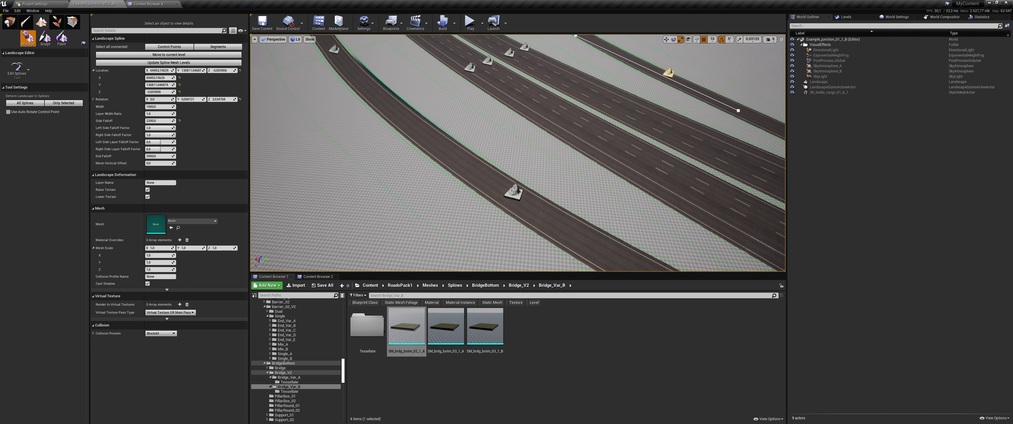
right_drag(372, 130, 513, 151)
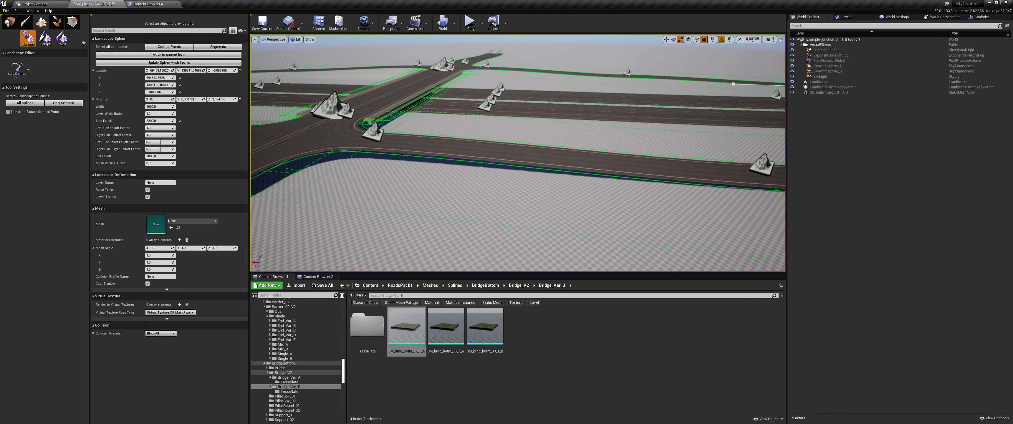
click(514, 152)
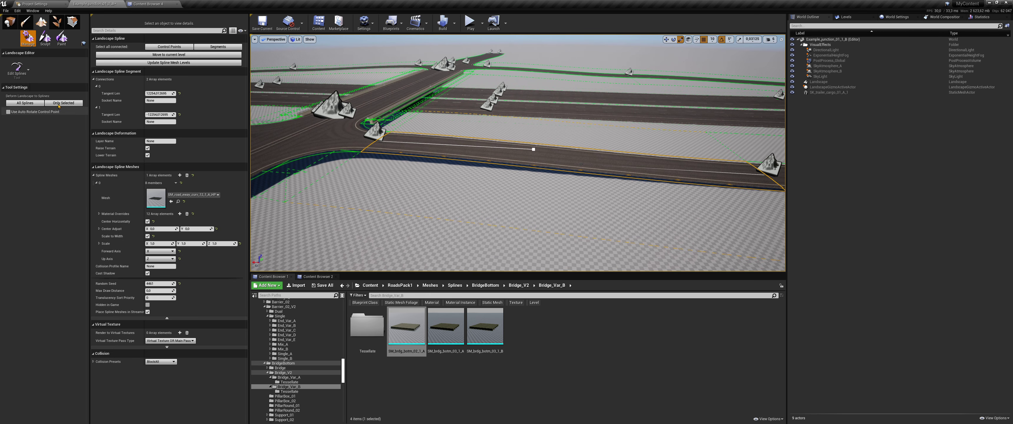
right_drag(513, 151, 550, 154)
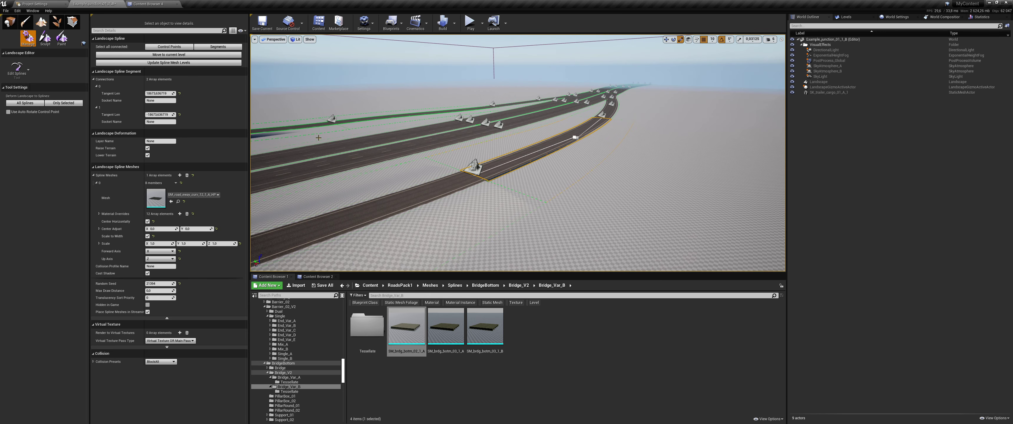
right_drag(318, 137, 519, 138)
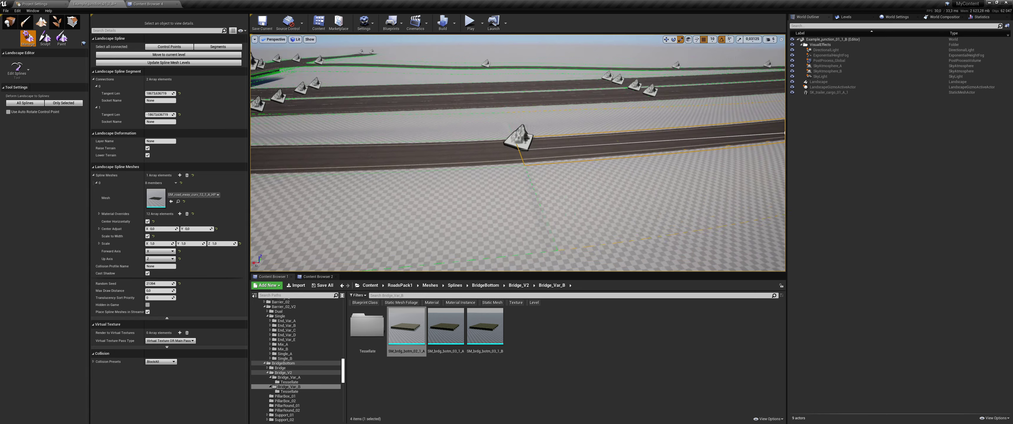
right_drag(587, 117, 572, 130)
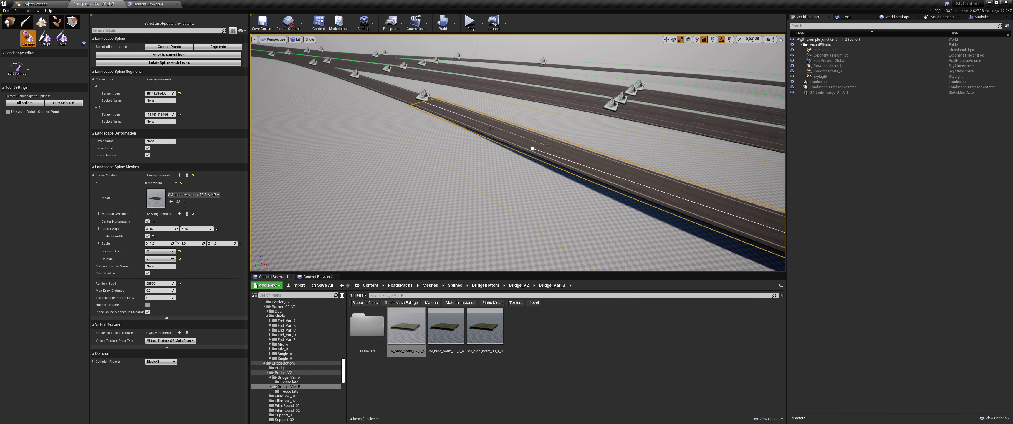
mouse_move(490, 129)
right_down()
mouse_move(370, 145)
mouse_move(370, 130)
mouse_move(370, 169)
mouse_move(393, 146)
mouse_move(472, 149)
mouse_move(452, 151)
right_up()
click(370, 145)
click(425, 162)
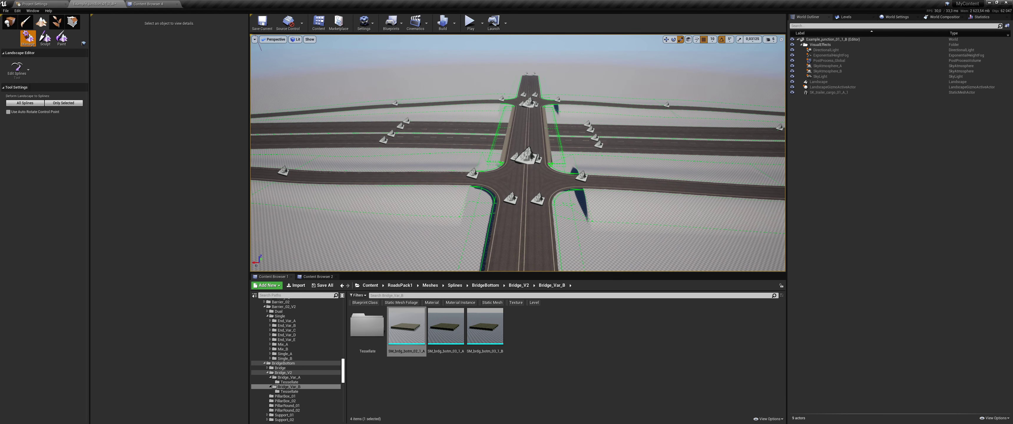
Select the straight road's end control point and set grid snapping to 500 units
mouse_move(452, 152)
right_down()
mouse_move(432, 157)
mouse_move(452, 157)
mouse_move(433, 157)
mouse_move(441, 169)
mouse_move(417, 205)
mouse_move(424, 189)
mouse_move(409, 163)
right_up()
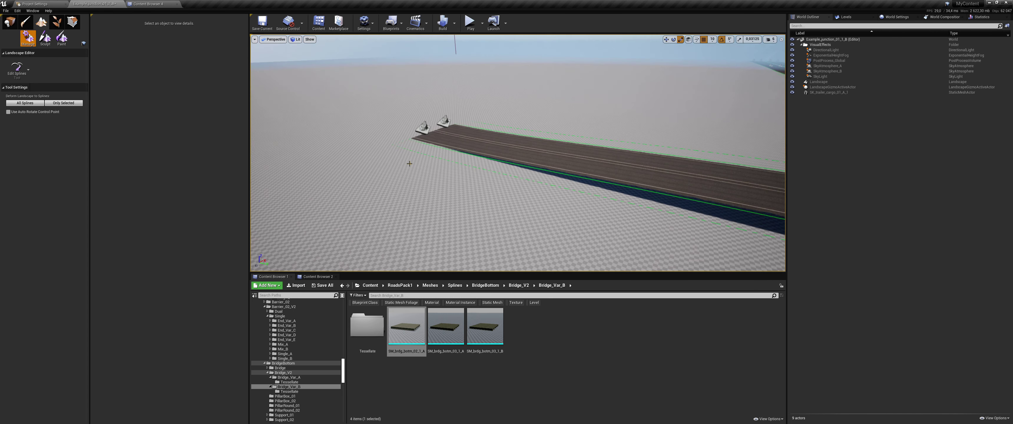
click(449, 116)
click(713, 39)
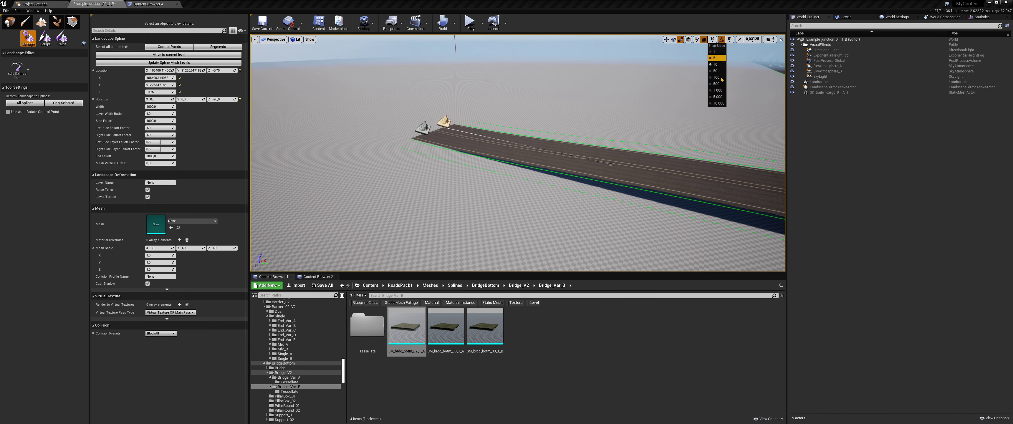
click(716, 77)
right_drag(519, 158, 520, 145)
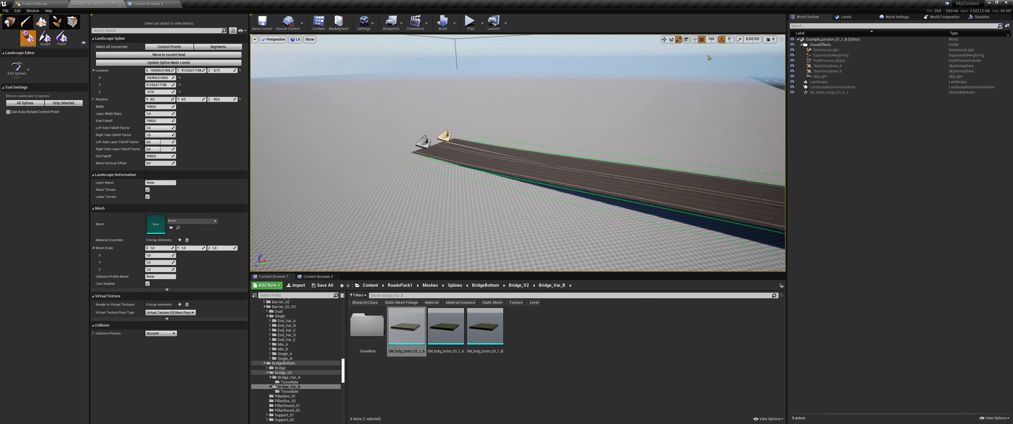
click(711, 39)
click(715, 84)
Raise both road-end control points 500 units on the Z axis
click(444, 133)
drag(442, 125, 420, 117)
click(423, 141)
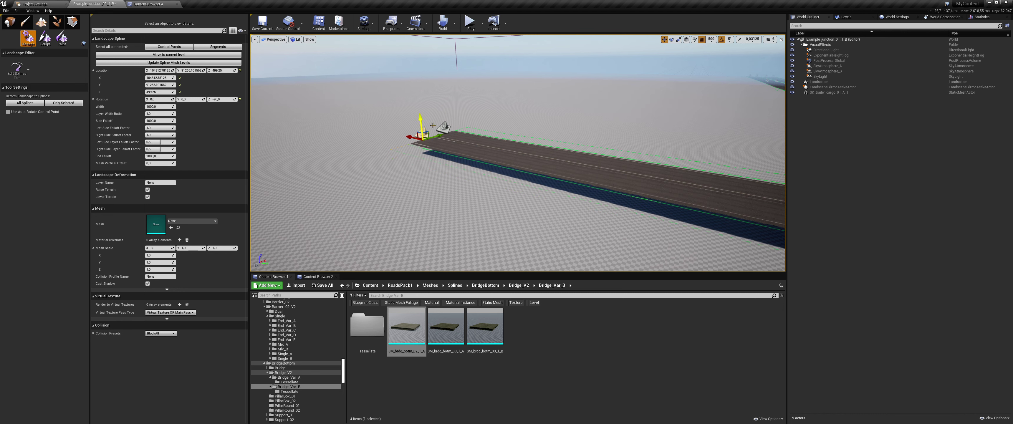
right_drag(420, 118, 589, 146)
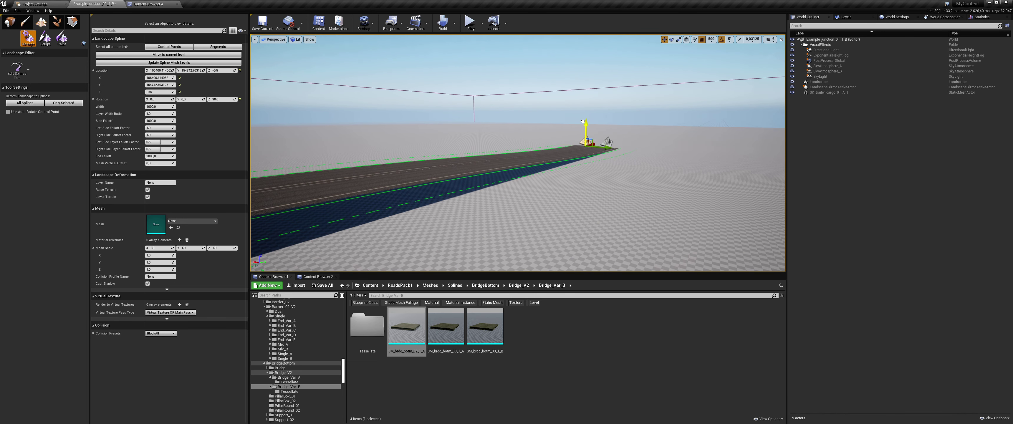
drag(582, 122, 583, 117)
click(605, 143)
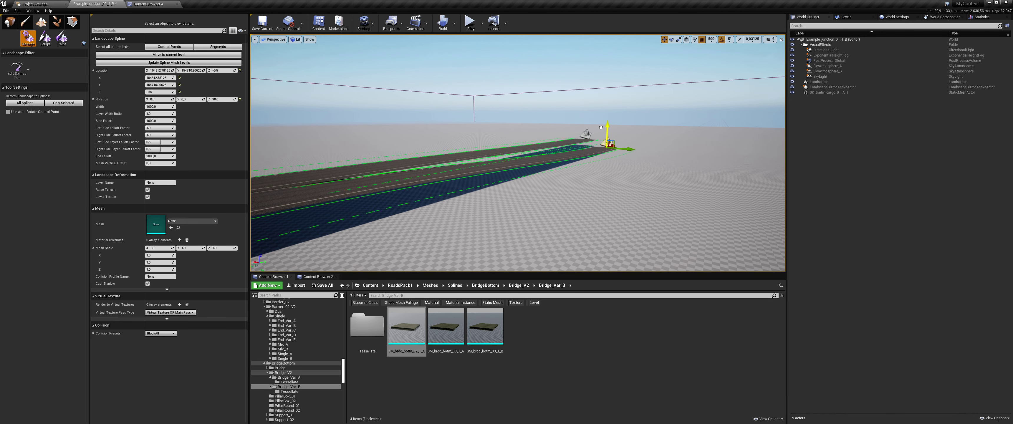
click(600, 128)
right_drag(600, 128, 551, 118)
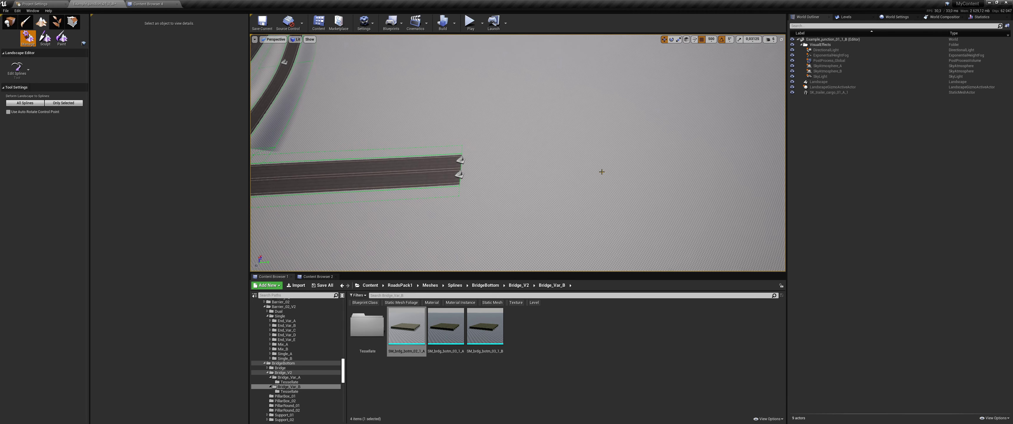
Add a new control point beyond the raised road end and rotate it 15 degrees
click(460, 160)
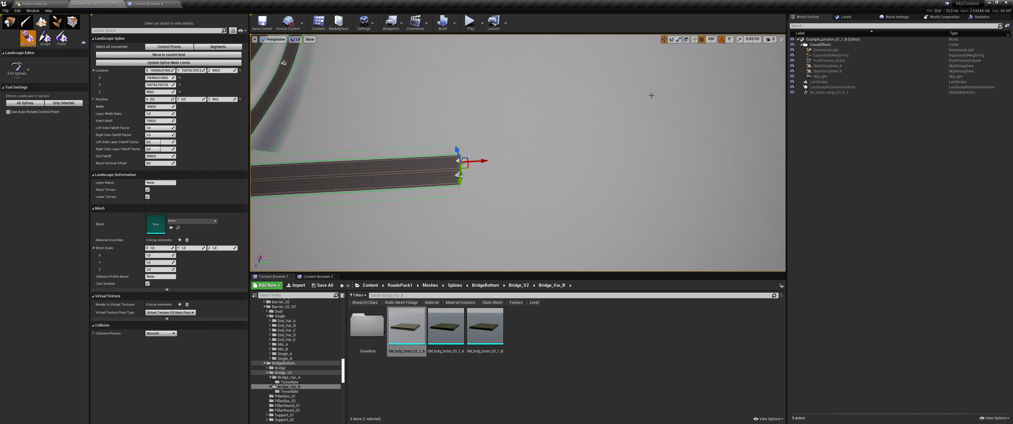
ctrl+click(648, 87)
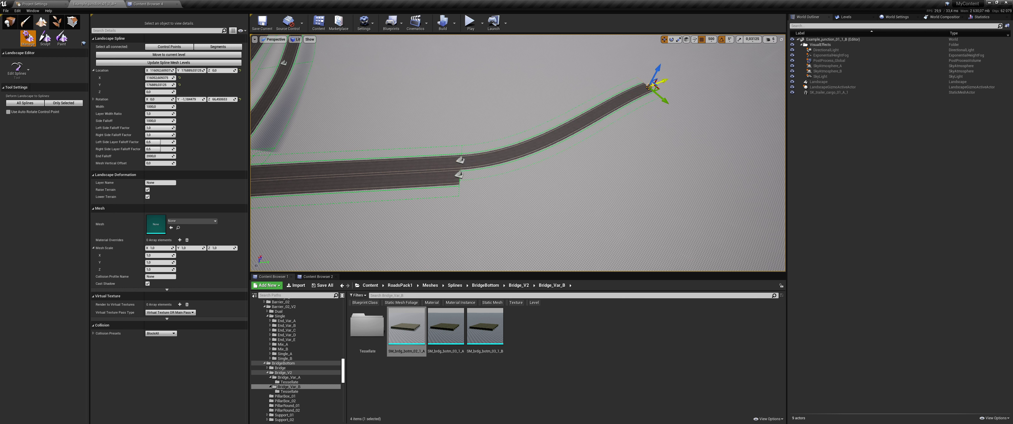
key(e)
drag(679, 87, 665, 72)
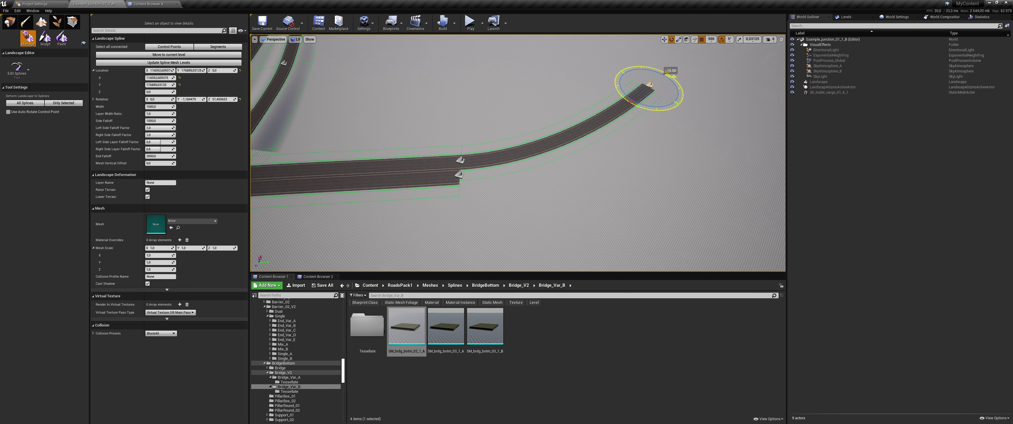
click(638, 151)
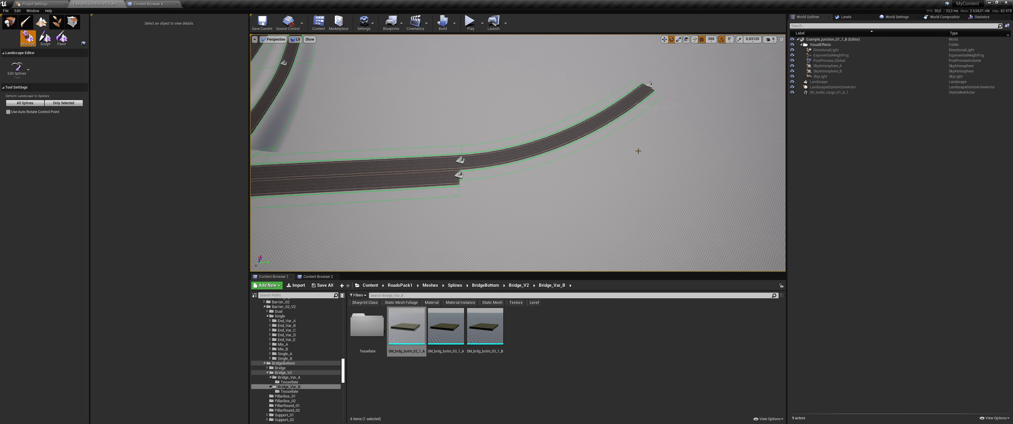
click(460, 175)
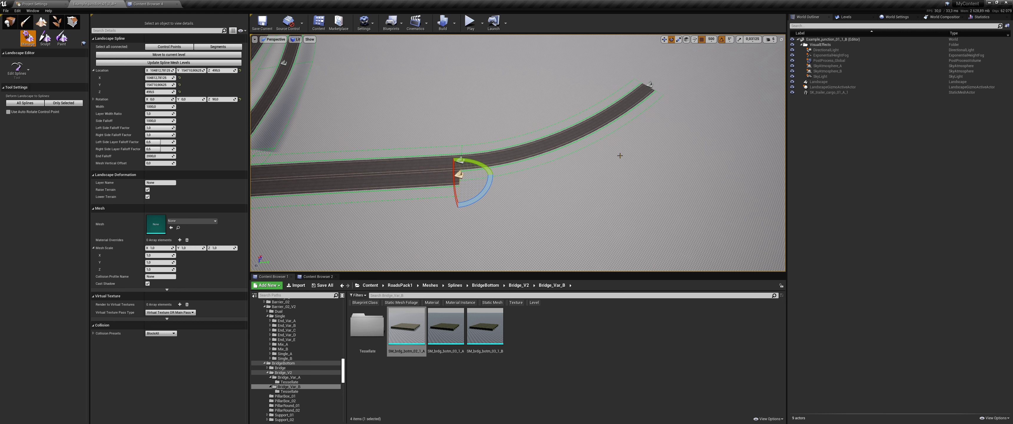
Select the curved road segment's start control points
click(623, 168)
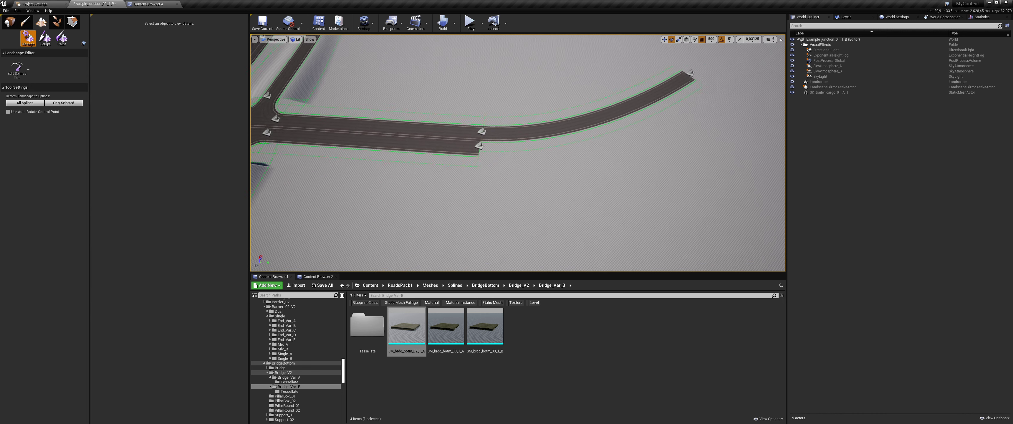
right_drag(623, 167, 613, 177)
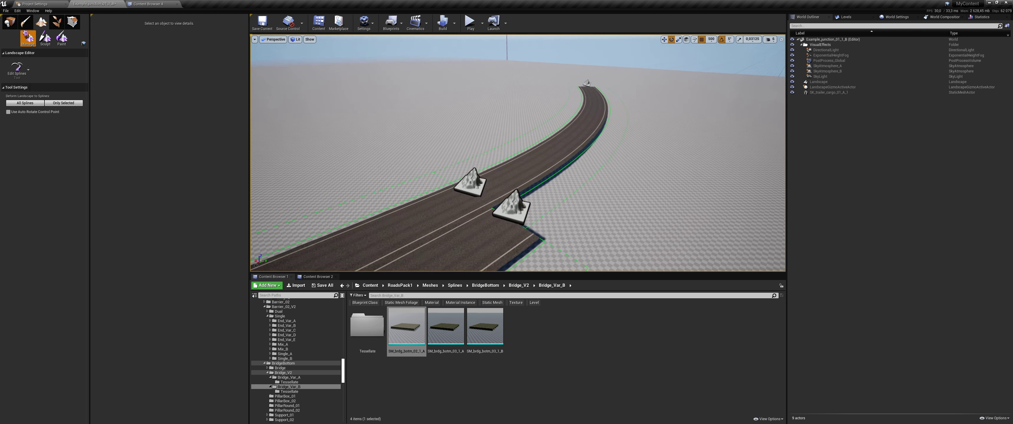
click(561, 149)
right_drag(562, 149, 562, 150)
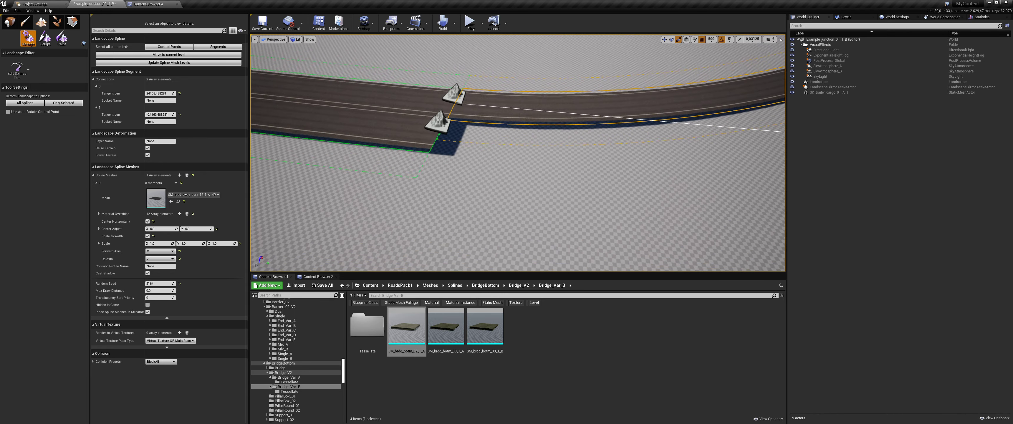
right_drag(662, 146, 662, 146)
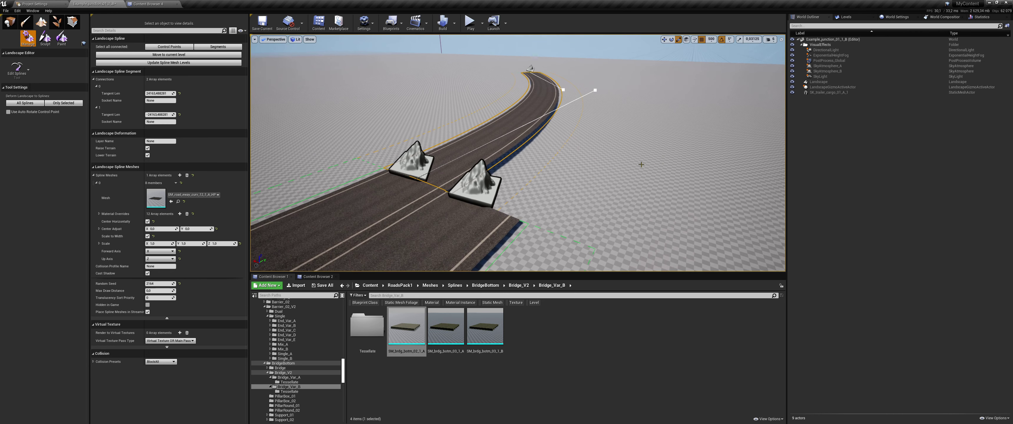
click(662, 147)
click(545, 98)
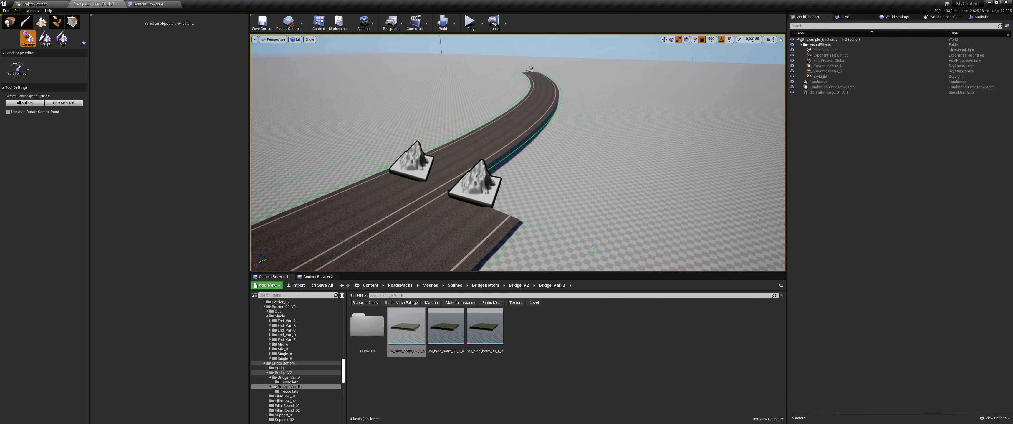
click(169, 46)
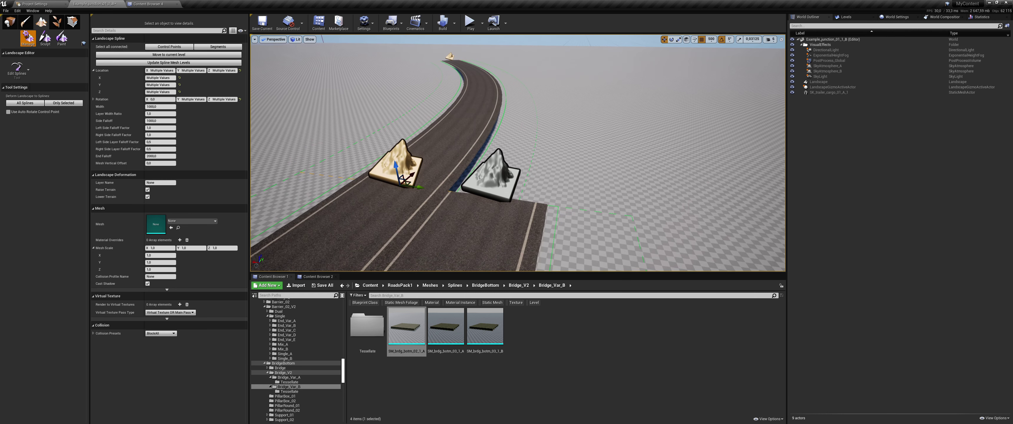
click(507, 192)
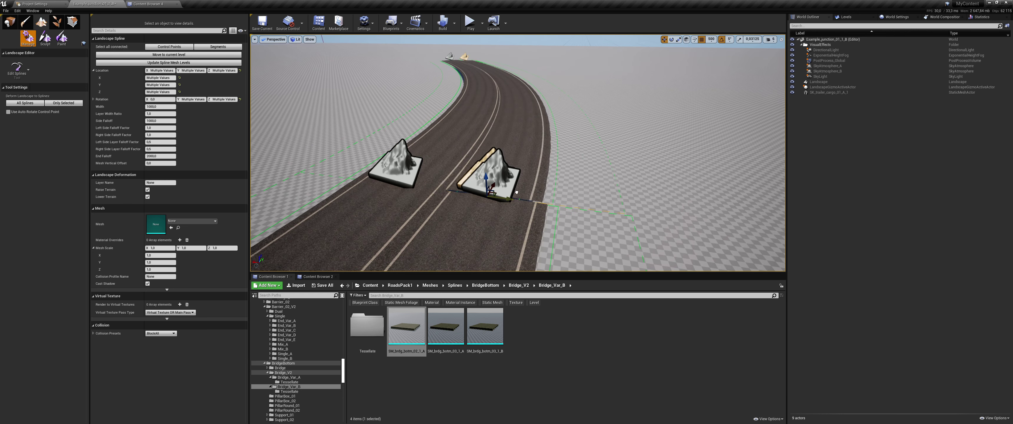
Set grid snapping to 10 and nudge the start point flush against the neighbouring road
click(710, 39)
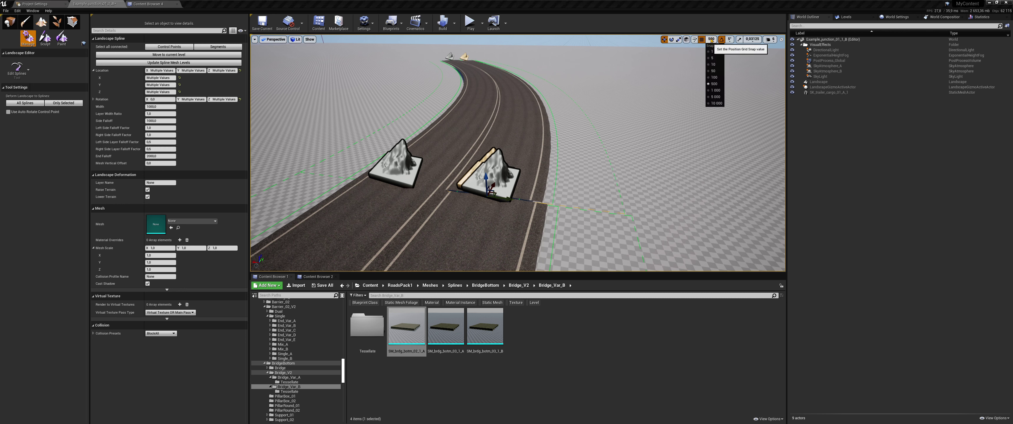
click(714, 64)
drag(512, 199, 523, 200)
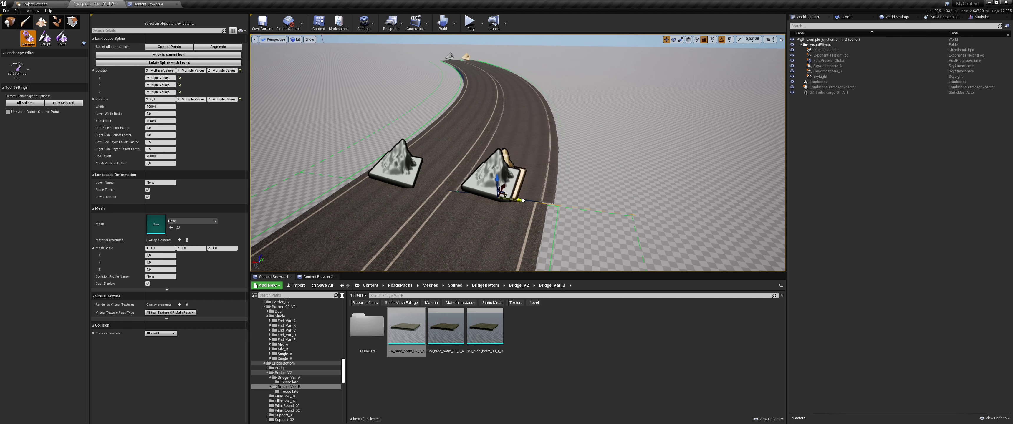
drag(522, 201, 522, 201)
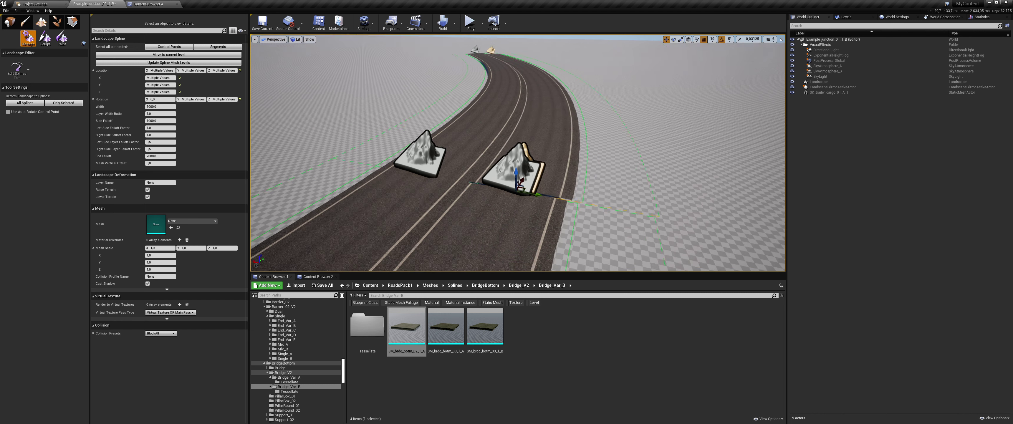
right_drag(524, 200, 592, 187)
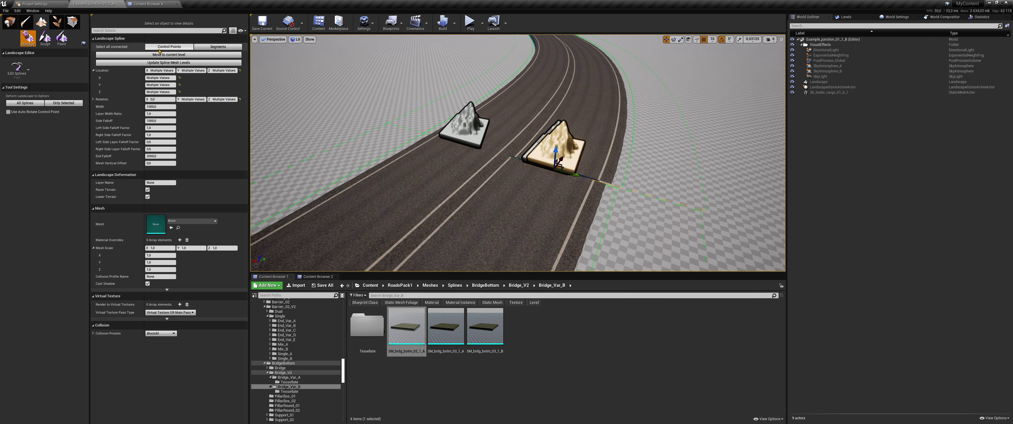
click(511, 157)
mouse_move(511, 158)
right_down()
mouse_move(492, 177)
mouse_move(463, 173)
right_up()
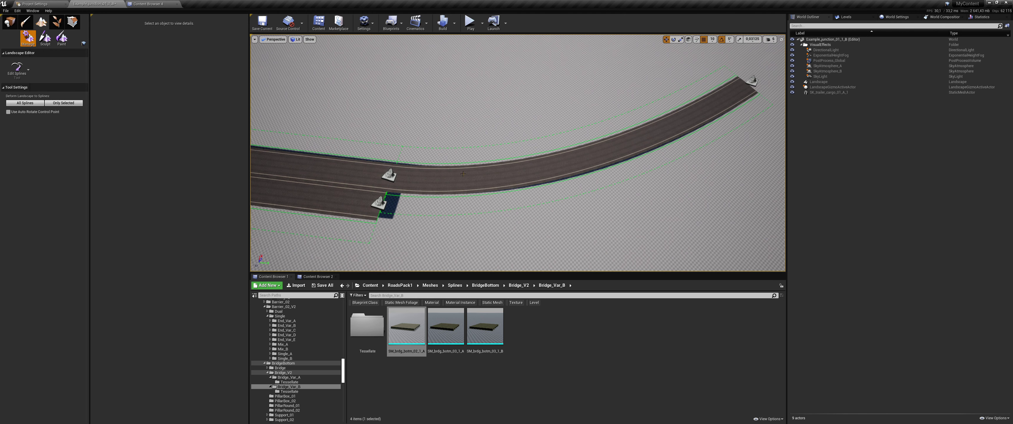
Add another control point at the curved road's end and turn it 15 degrees
click(383, 202)
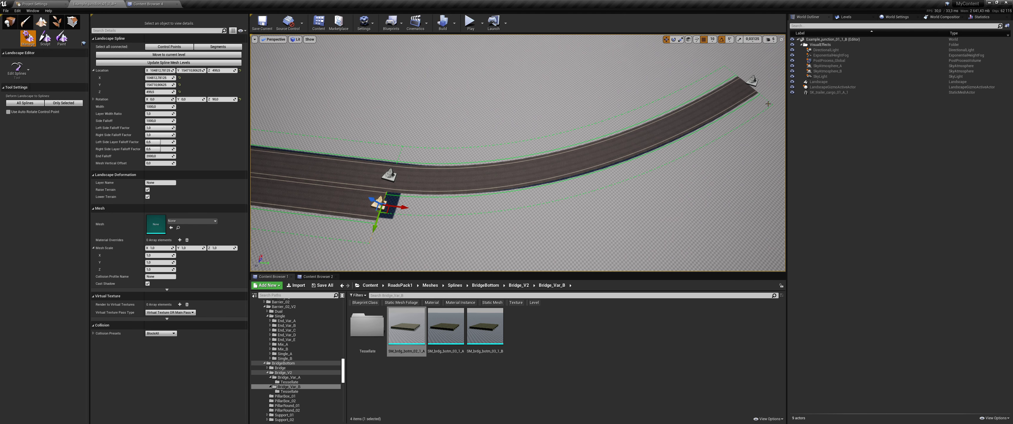
ctrl+click(767, 104)
right_drag(767, 106, 641, 211)
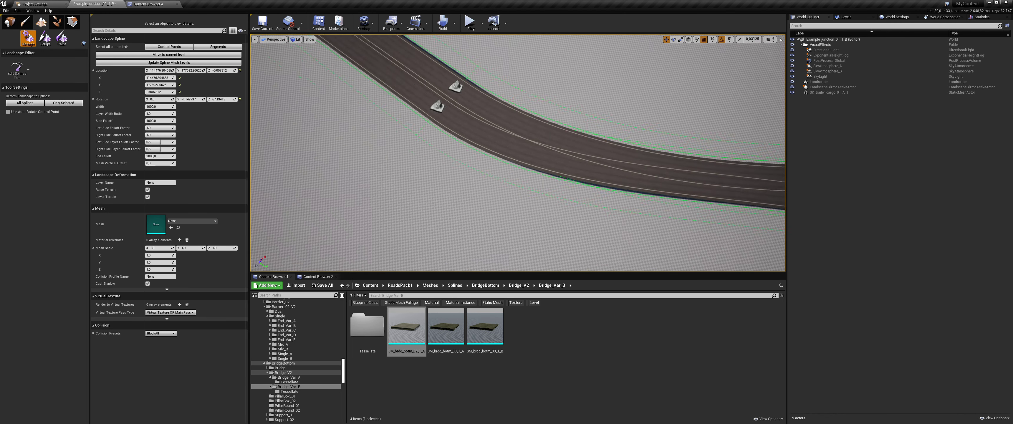
key(e)
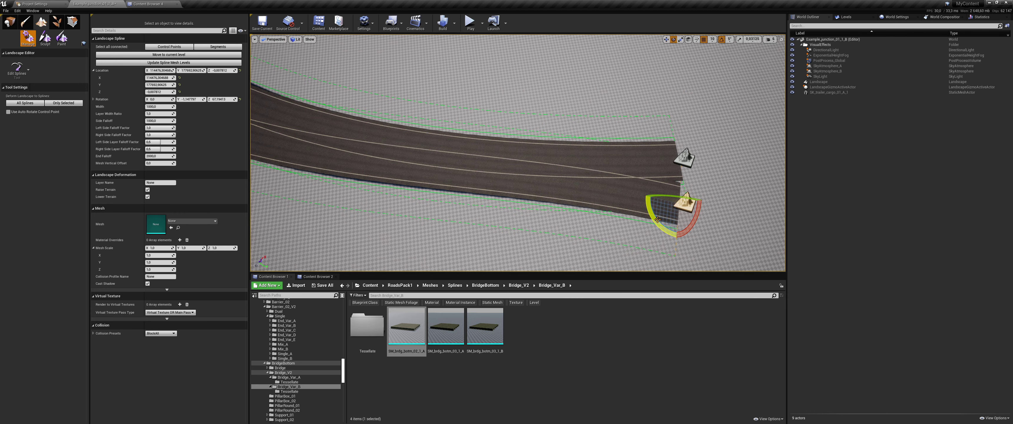
drag(657, 219, 713, 212)
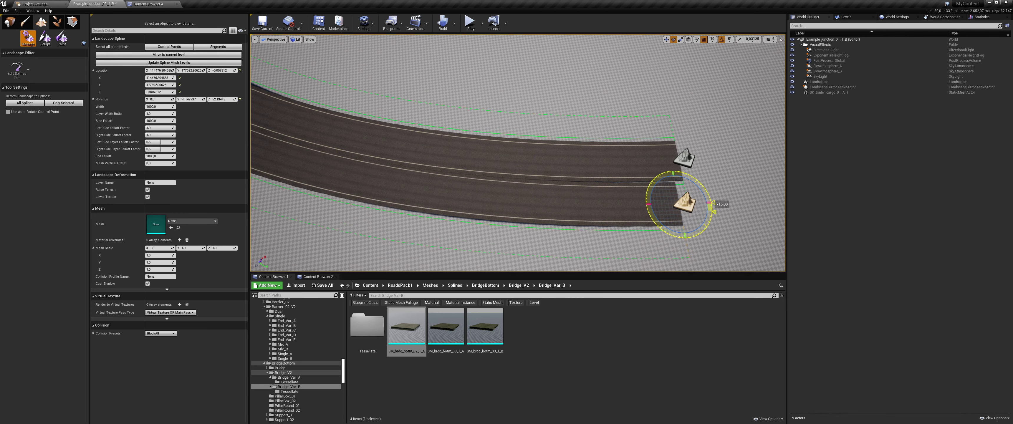
Shift the new end point right so it lines up beside the neighbouring road's end
key(w)
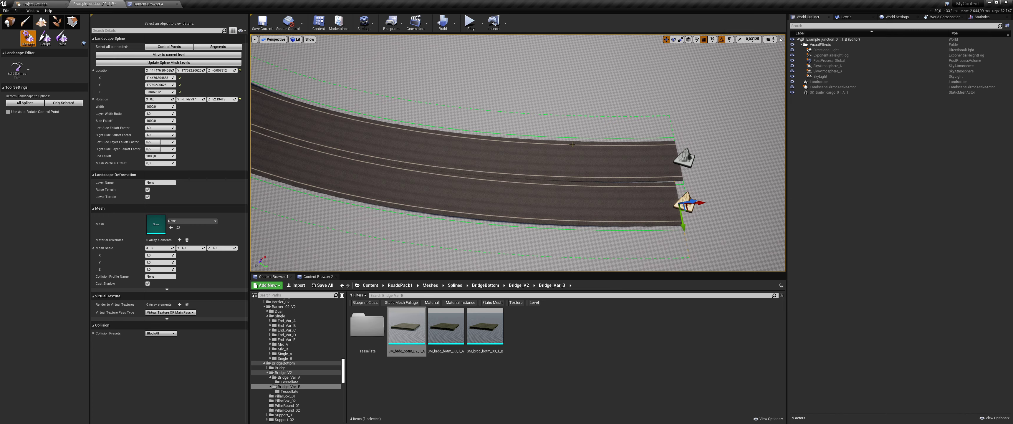
right_drag(572, 144, 629, 165)
mouse_move(588, 185)
mouse_down()
mouse_move(601, 181)
mouse_move(578, 196)
mouse_up()
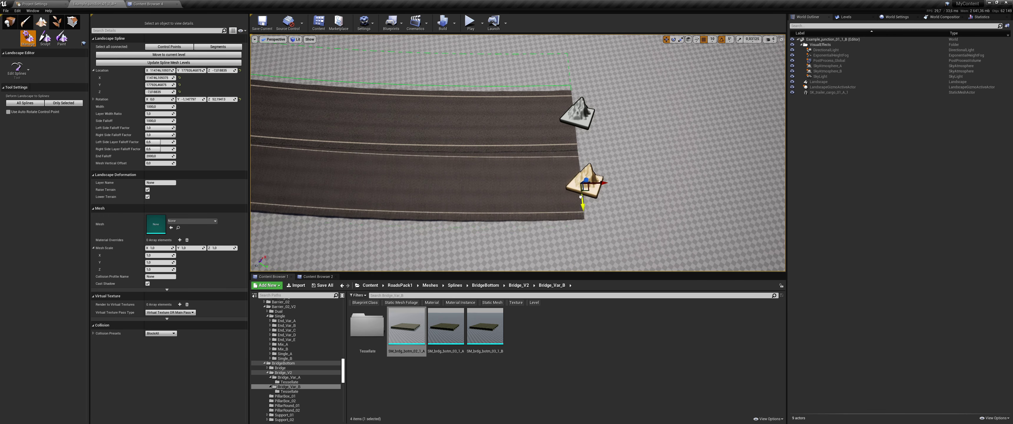
right_drag(520, 170, 520, 170)
click(521, 169)
Set the curved segment's tangent lengths to 27028.87 and -22226.80, then fly to the junction
drag(160, 93, 185, 93)
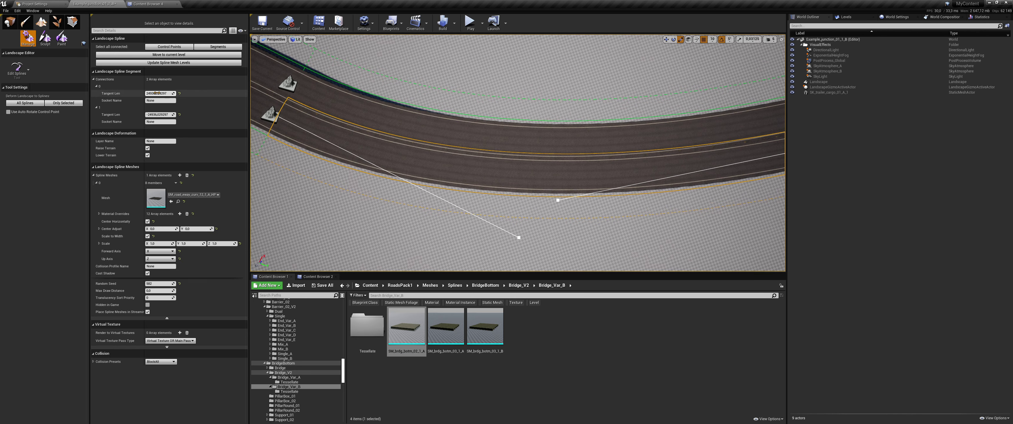
key(f)
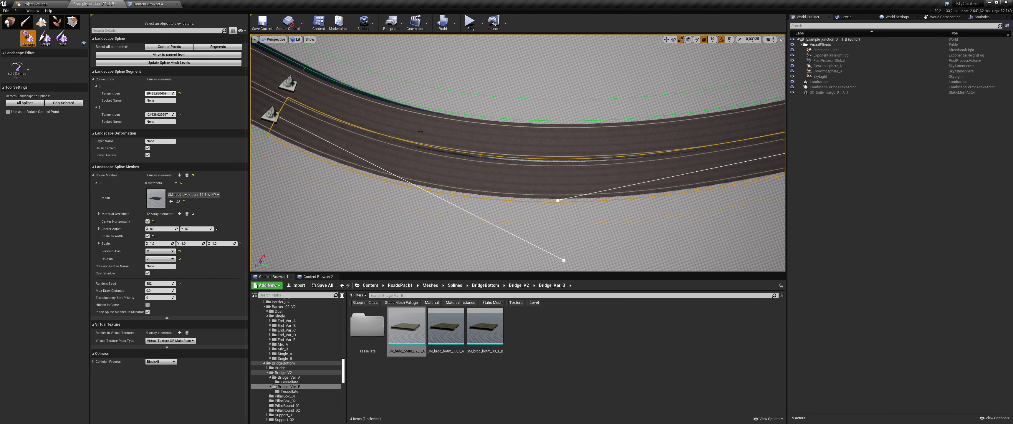
drag(159, 93, 151, 94)
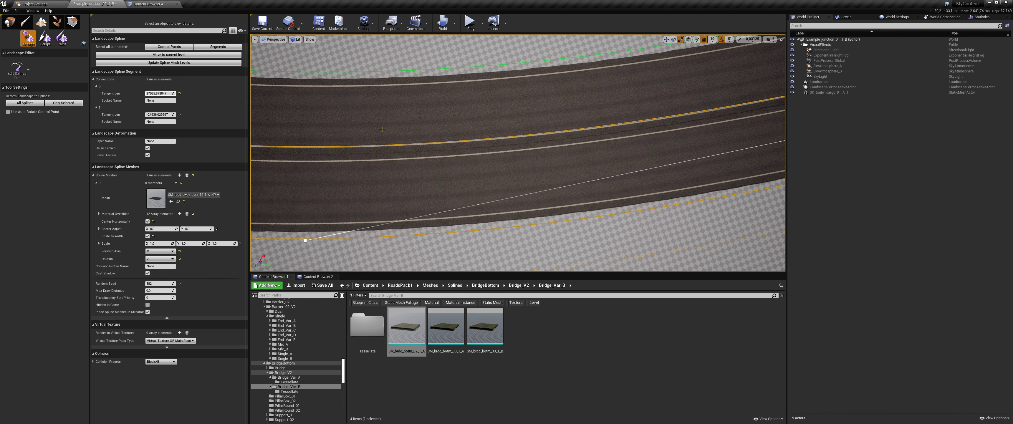
mouse_move(159, 115)
mouse_down()
mouse_move(169, 115)
mouse_move(155, 115)
mouse_up()
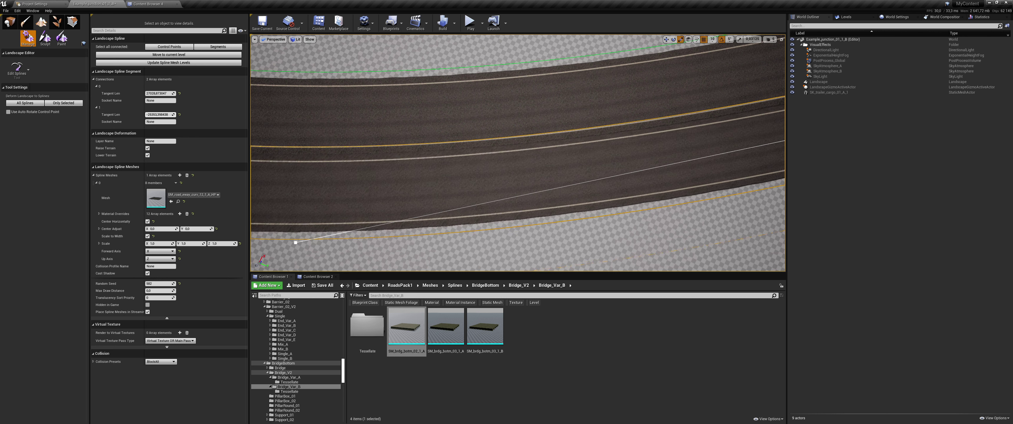
right_drag(502, 156, 502, 157)
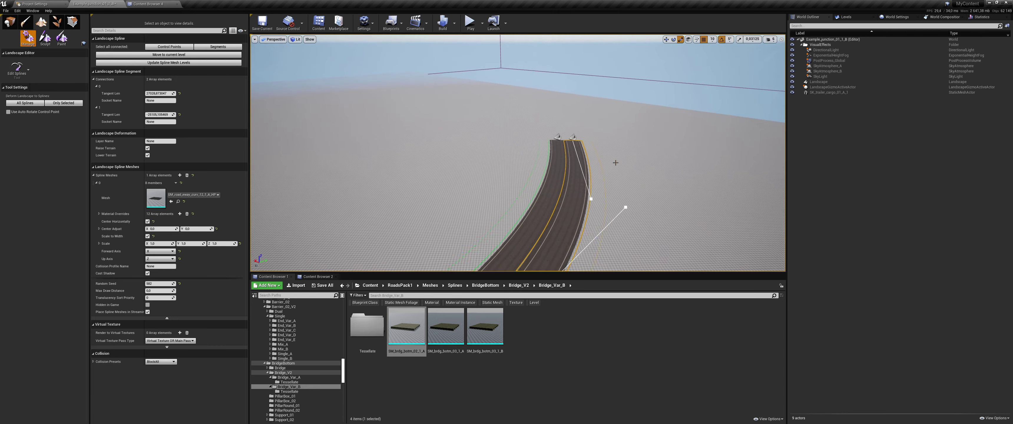
click(697, 163)
right_drag(696, 163, 688, 157)
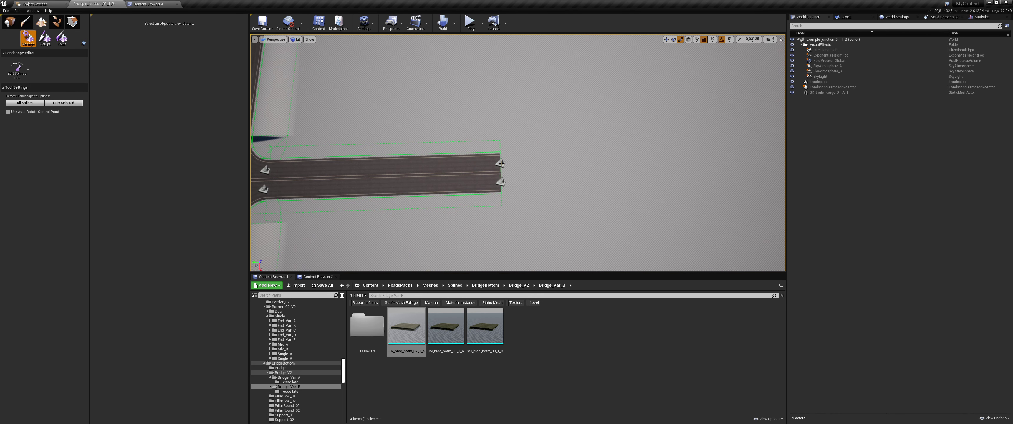
Add a new control point that extends each of the two parallel roads to the right
click(500, 163)
ctrl+click(706, 155)
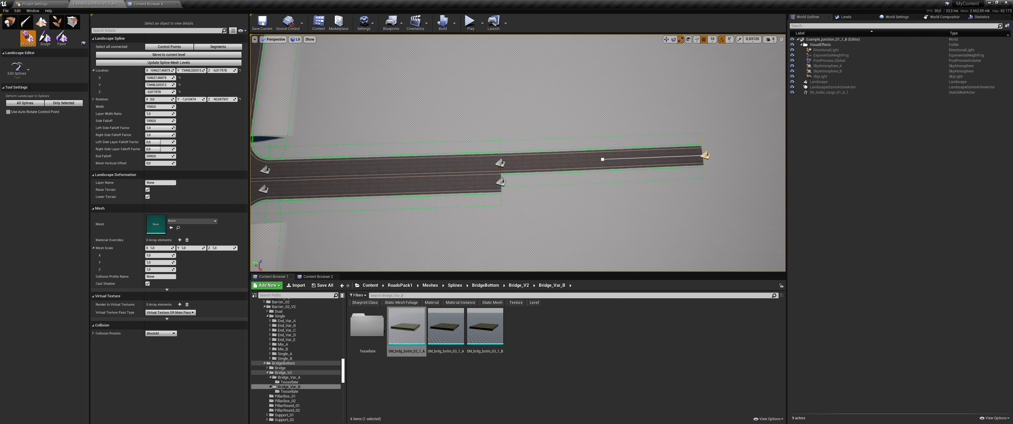
click(500, 183)
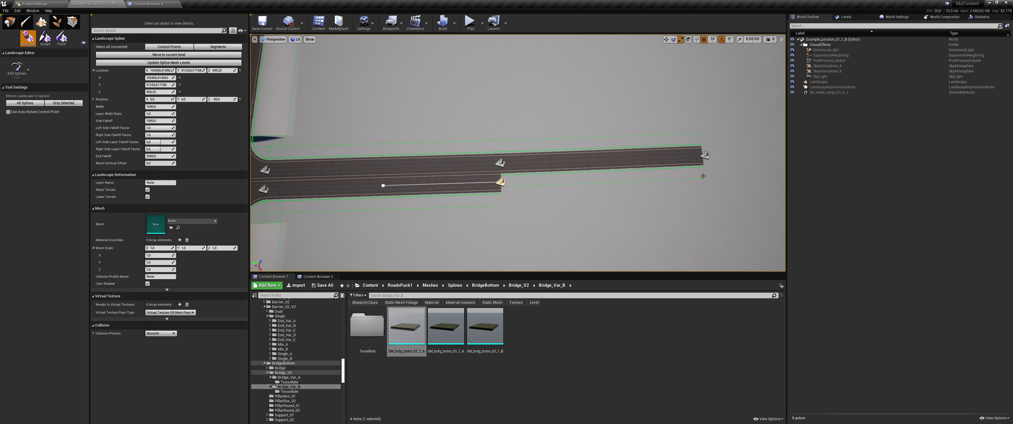
ctrl+click(703, 176)
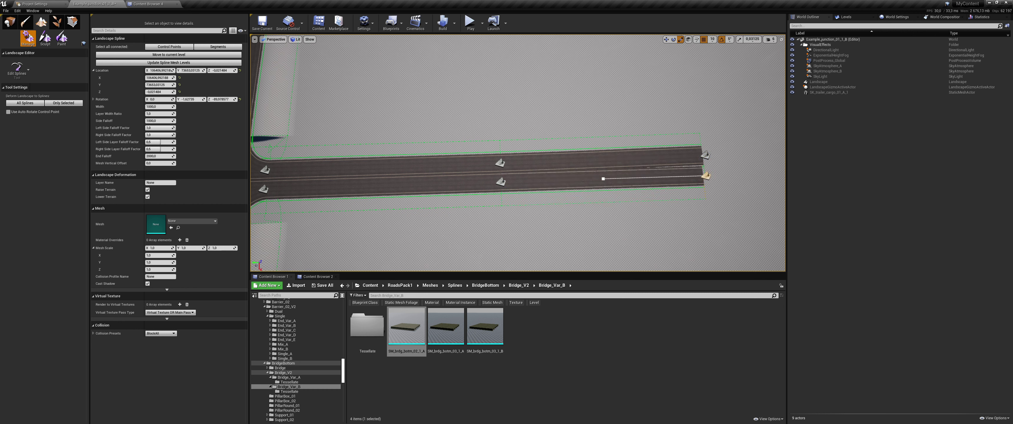
Set Rotation Y to 0 on the new right-end points of both roads
click(501, 182)
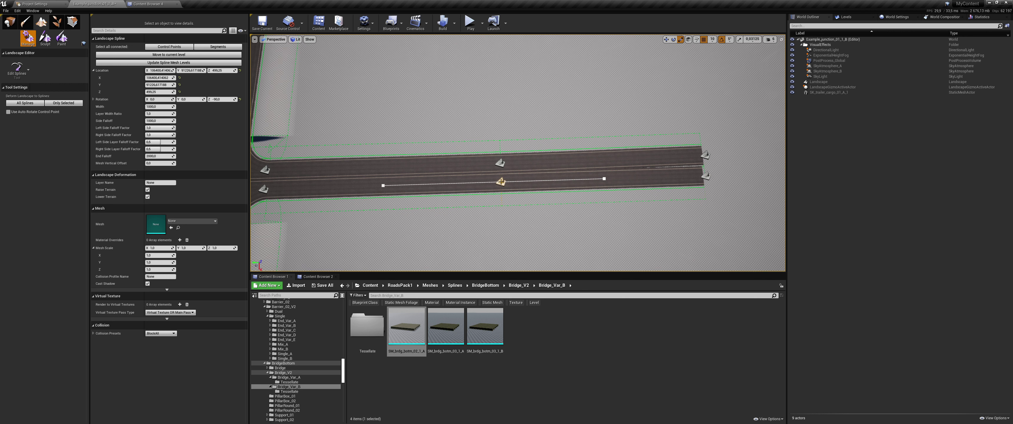
click(706, 176)
click(202, 99)
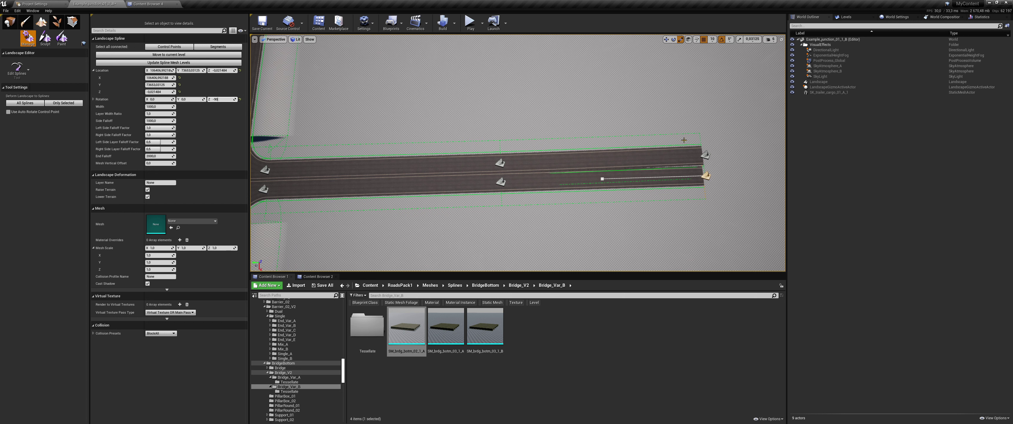
click(706, 156)
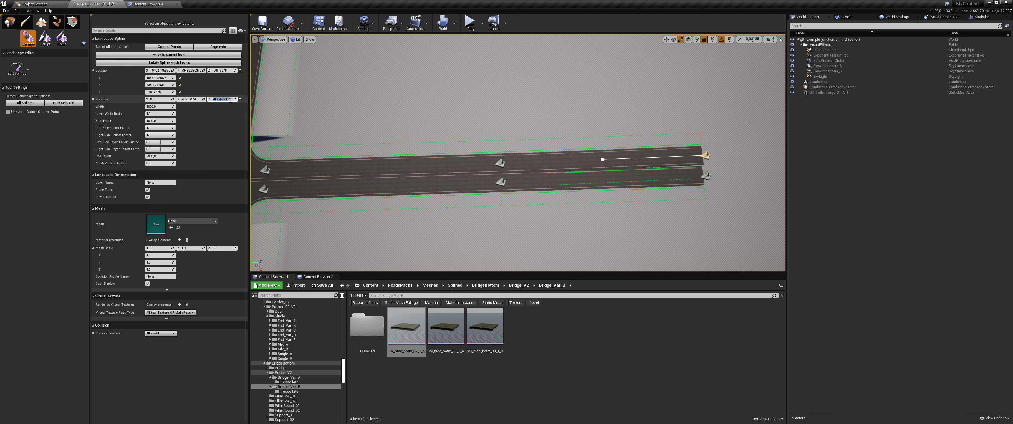
click(191, 99)
text(0)
key(Return)
right_drag(487, 155, 486, 155)
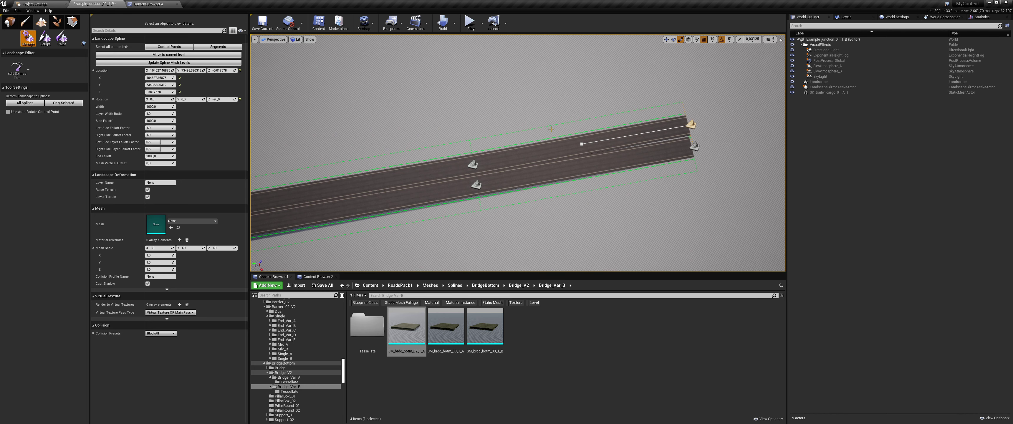
Enter new X and Y location values for both roads' right-end control points
click(476, 158)
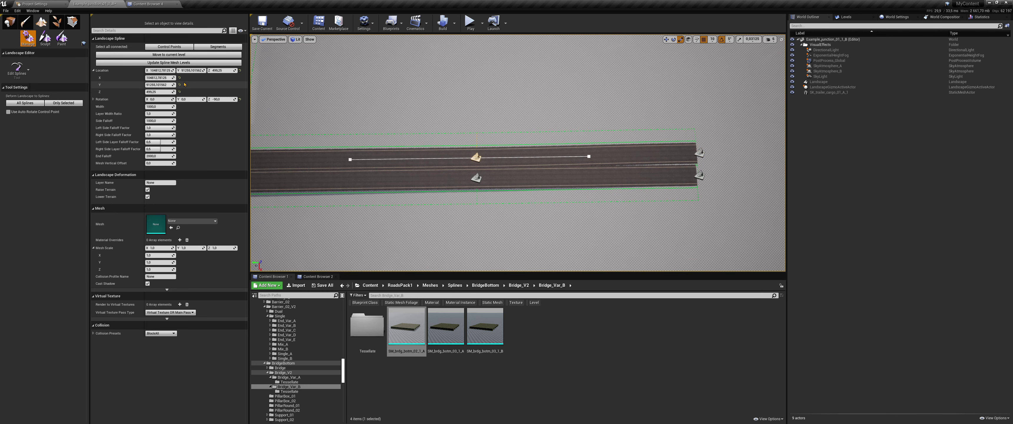
click(699, 152)
click(731, 175)
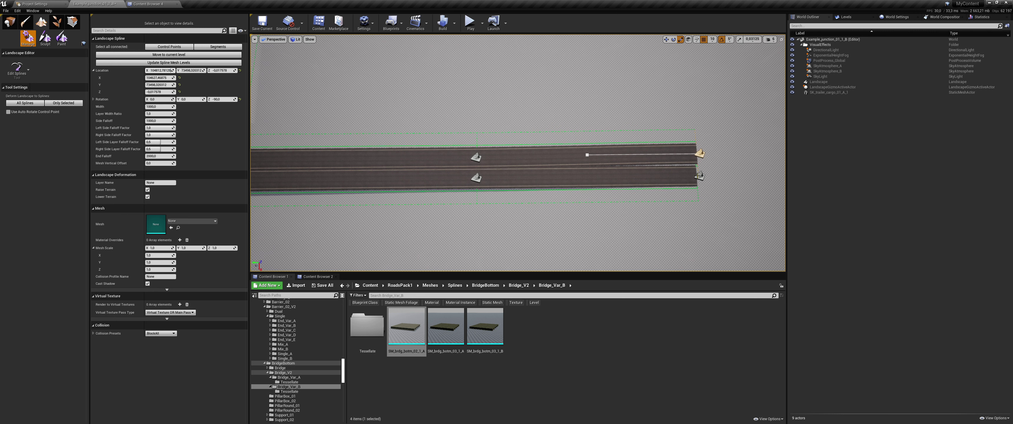
click(476, 178)
click(168, 70)
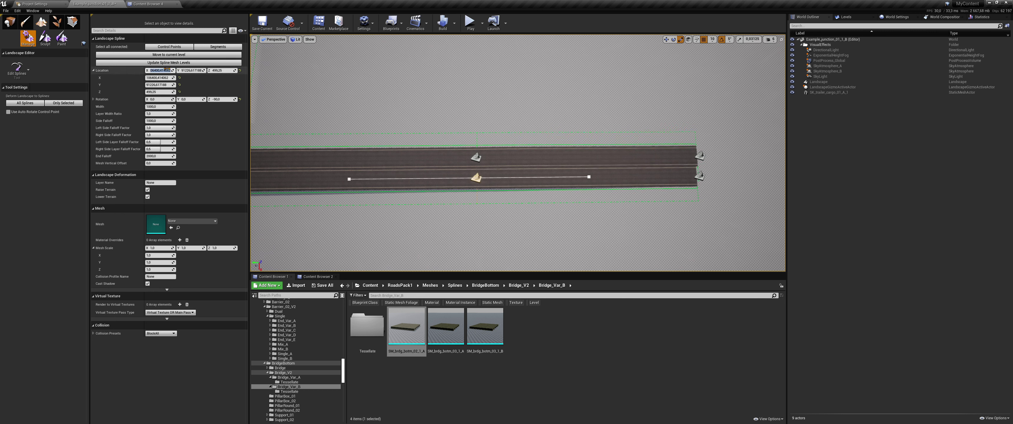
click(699, 175)
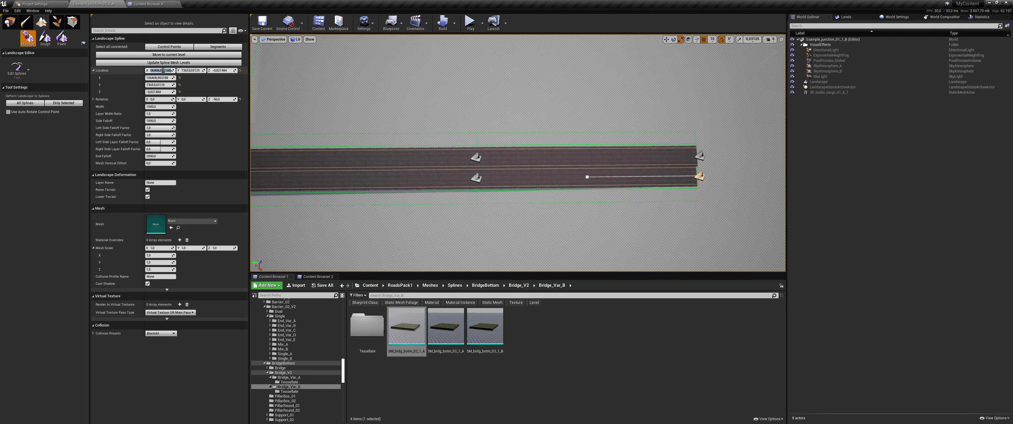
drag(530, 133, 530, 133)
click(187, 71)
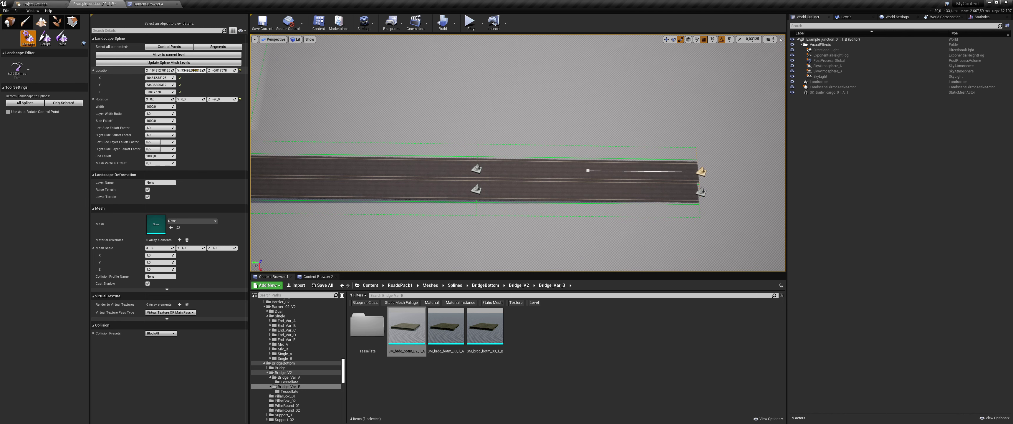
drag(350, 95, 529, 118)
click(529, 118)
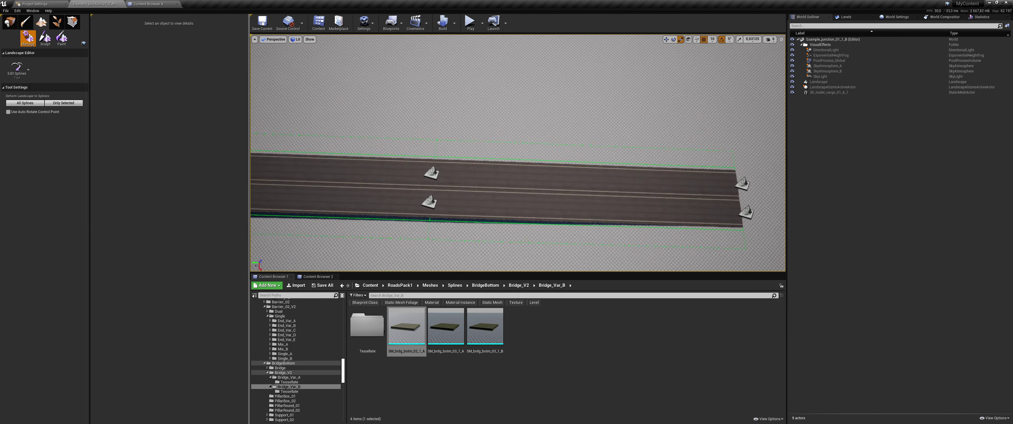
Select the straight road's segments and apply only the selected ones to the landscape
right_drag(529, 117, 529, 117)
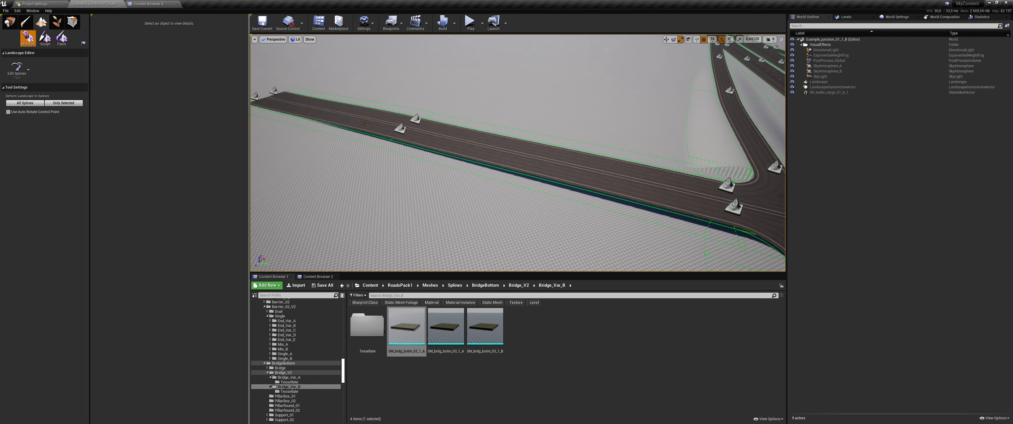
click(365, 123)
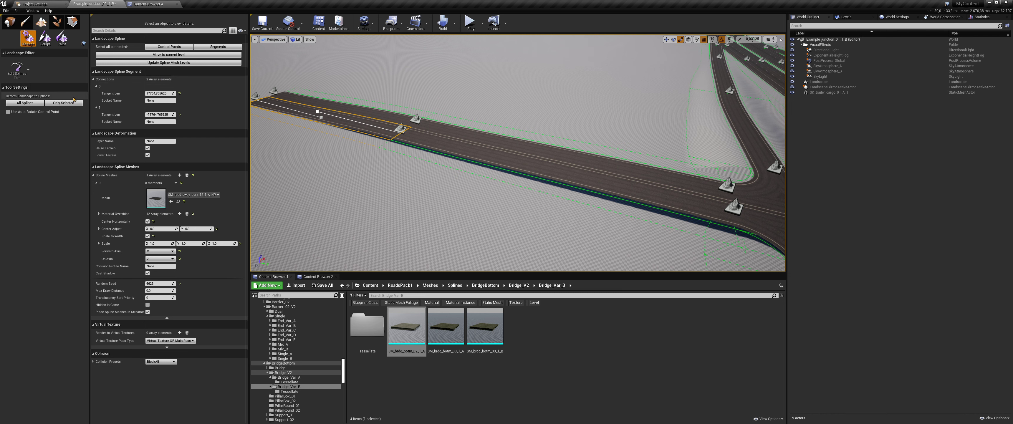
key(f)
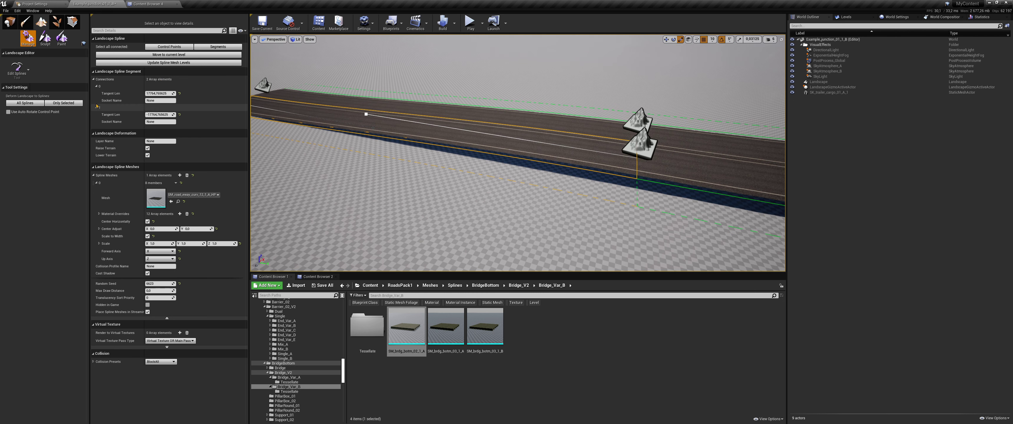
click(435, 121)
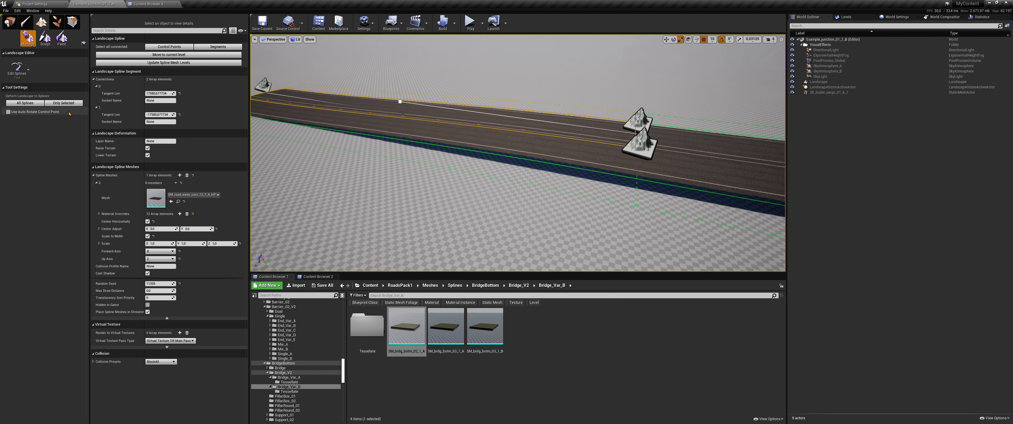
click(556, 141)
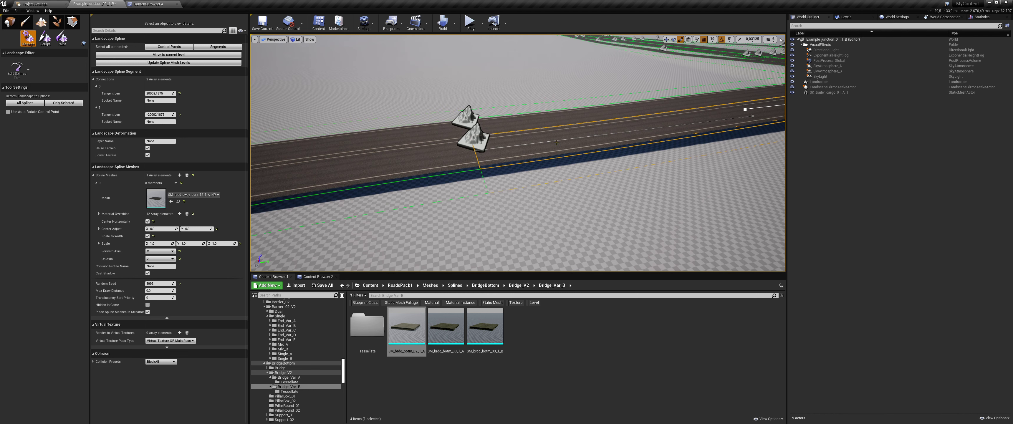
click(71, 105)
Select more road segments, including the left-hand one, framing each with F
right_drag(511, 157, 511, 157)
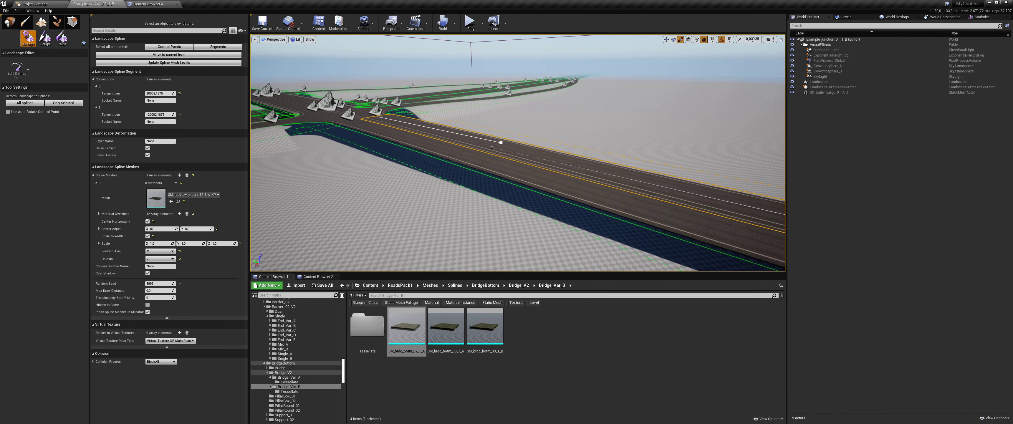
click(433, 142)
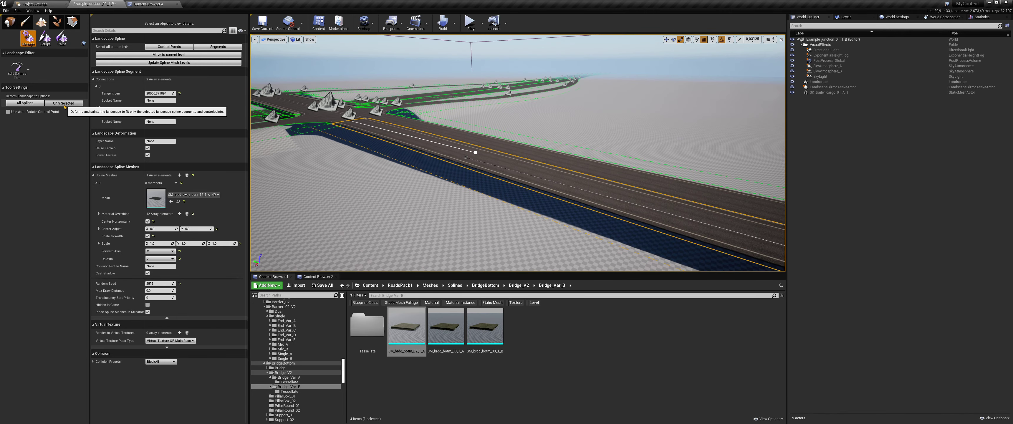
key(f)
right_drag(338, 118, 387, 148)
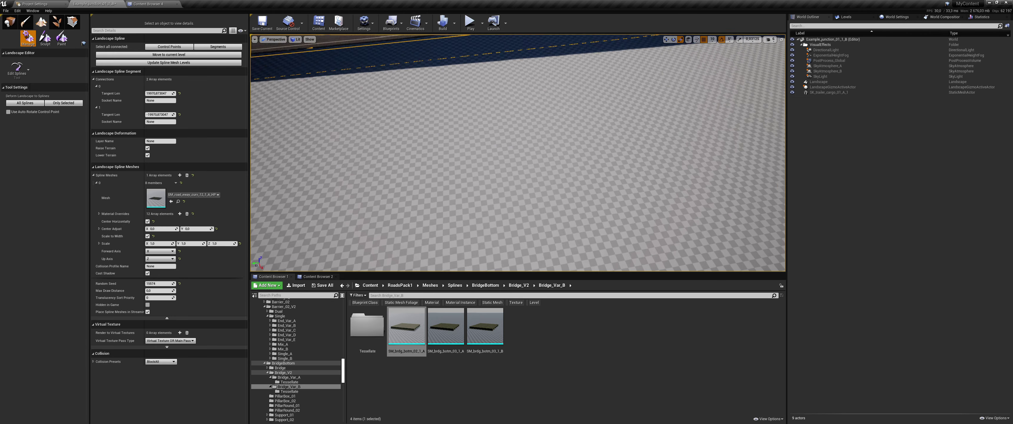
click(387, 149)
click(314, 136)
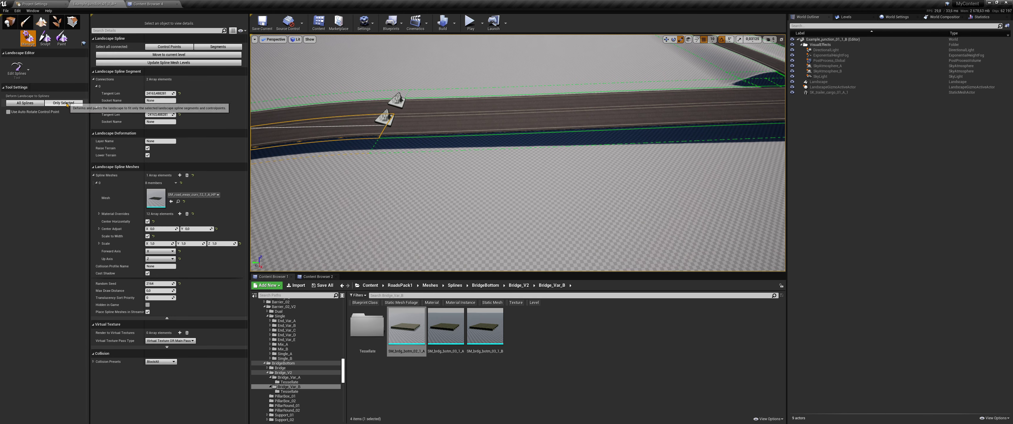
right_drag(433, 157, 511, 150)
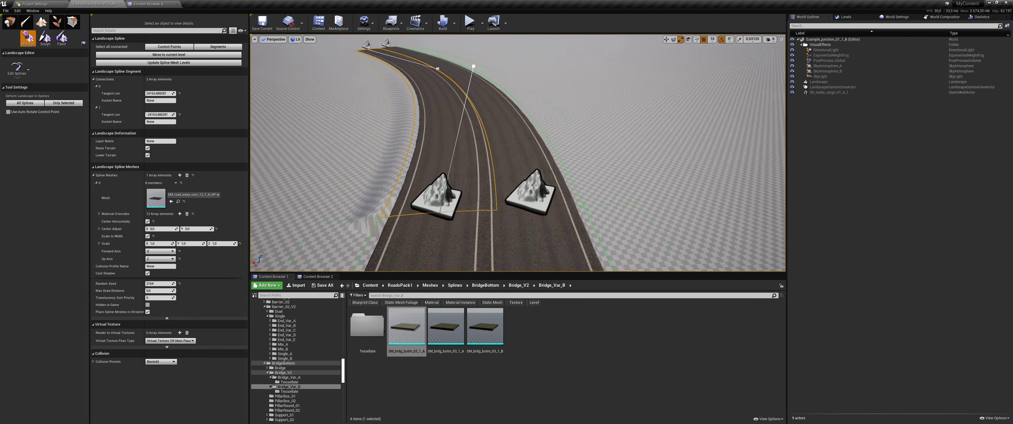
right_drag(415, 143, 415, 144)
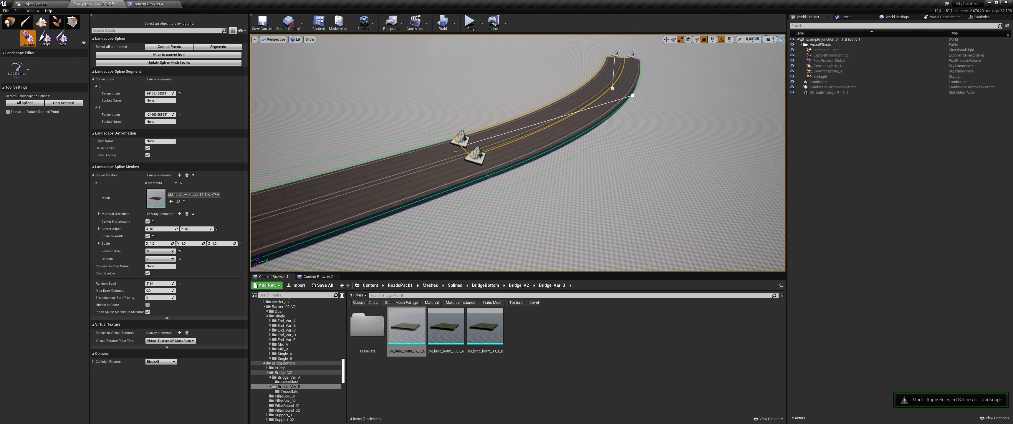
right_drag(519, 181, 519, 180)
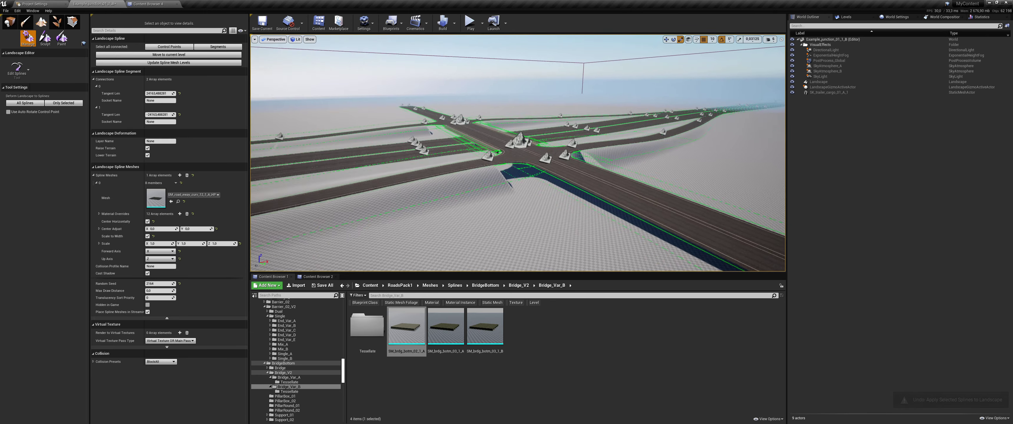
Conform the terrain to a selected spline segment, then undo and deselect it
right_drag(457, 114, 458, 113)
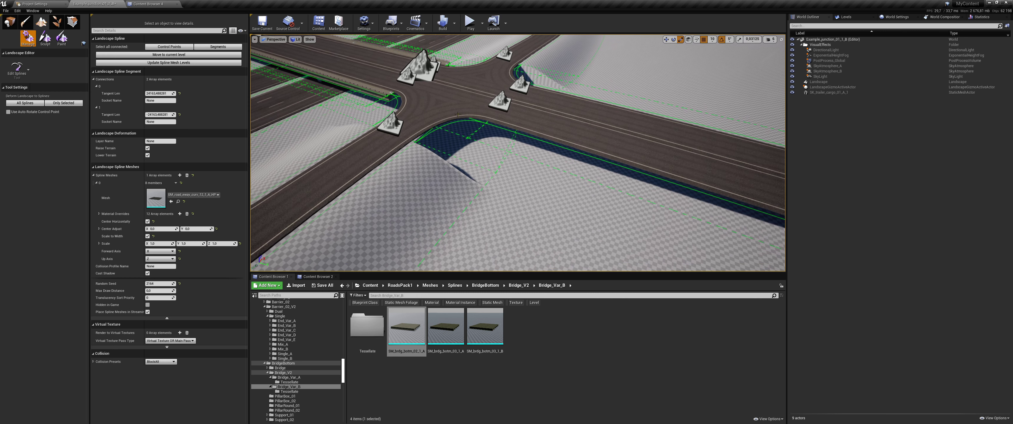
click(23, 103)
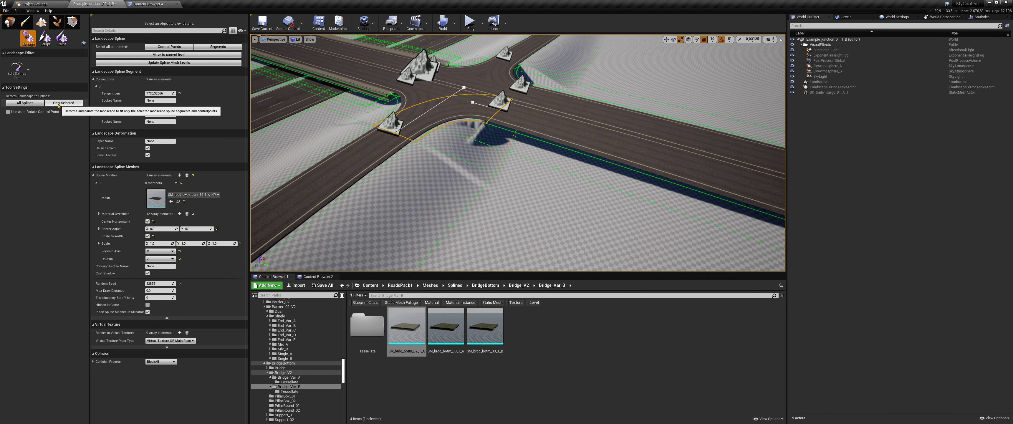
right_drag(308, 131, 308, 132)
key(ctrl+z)
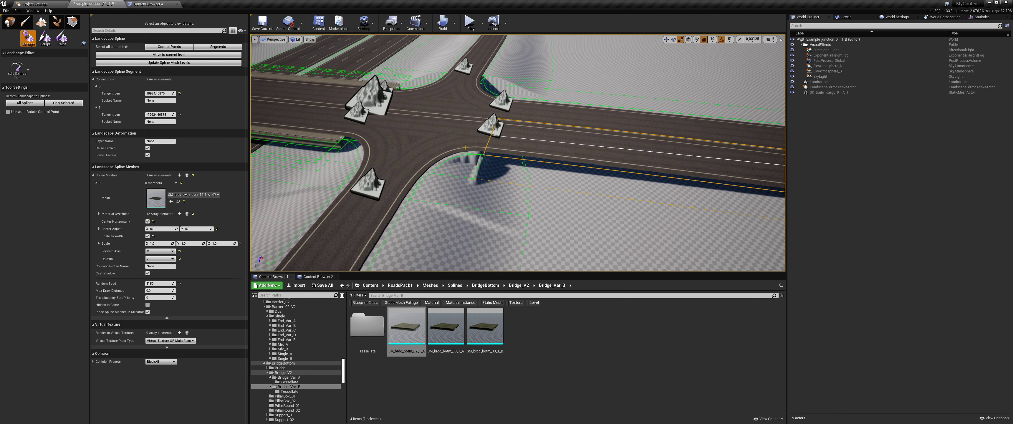
click(540, 192)
right_drag(540, 192, 573, 173)
Deform the terrain to the curved corner road with Only Selected, then frame another corner segment
click(569, 139)
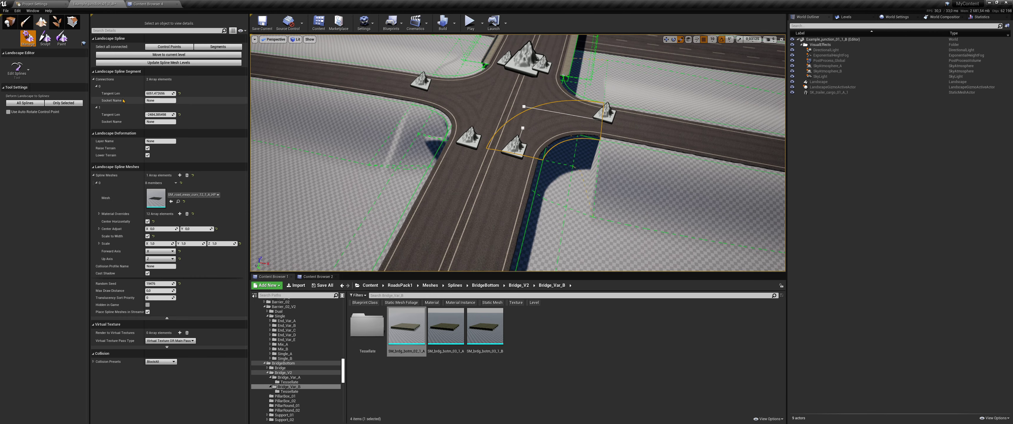
click(64, 103)
right_drag(499, 147, 530, 161)
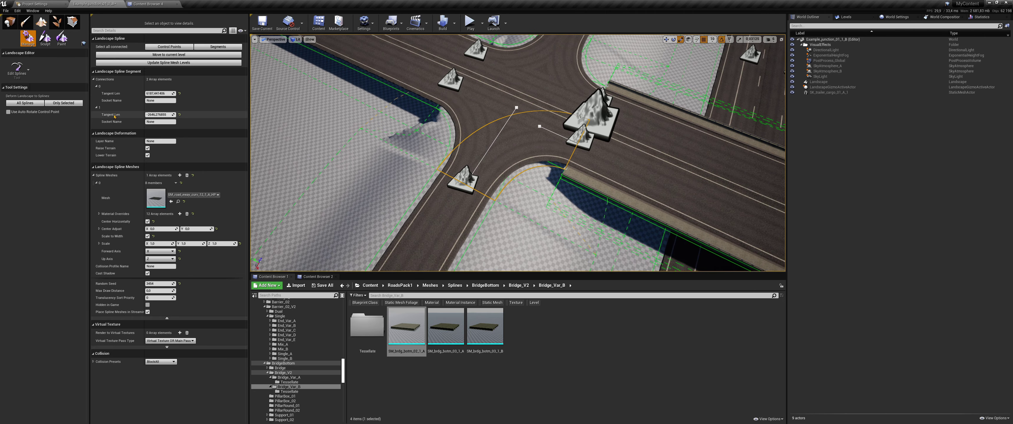
right_drag(546, 126, 546, 127)
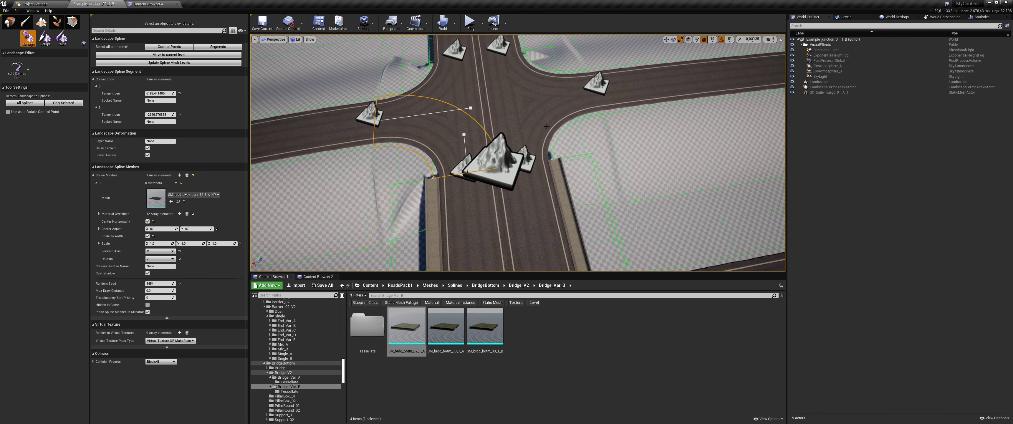
click(547, 127)
key(f)
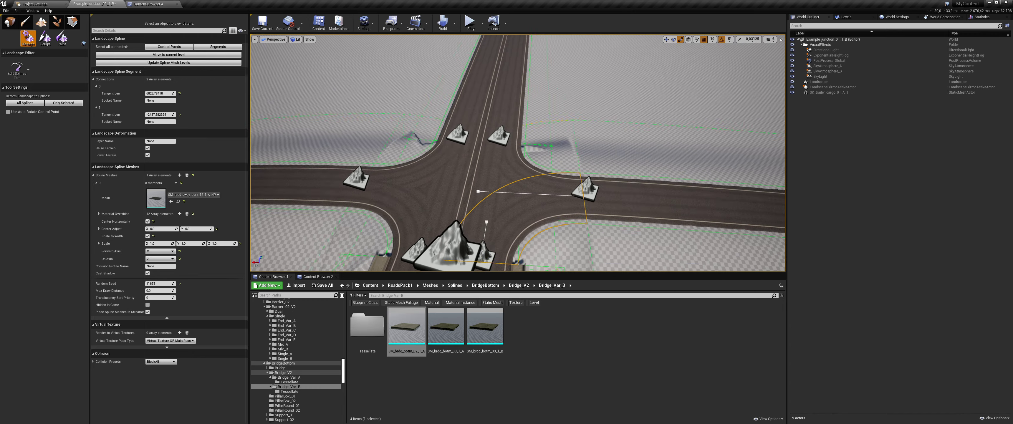
right_drag(517, 153, 517, 153)
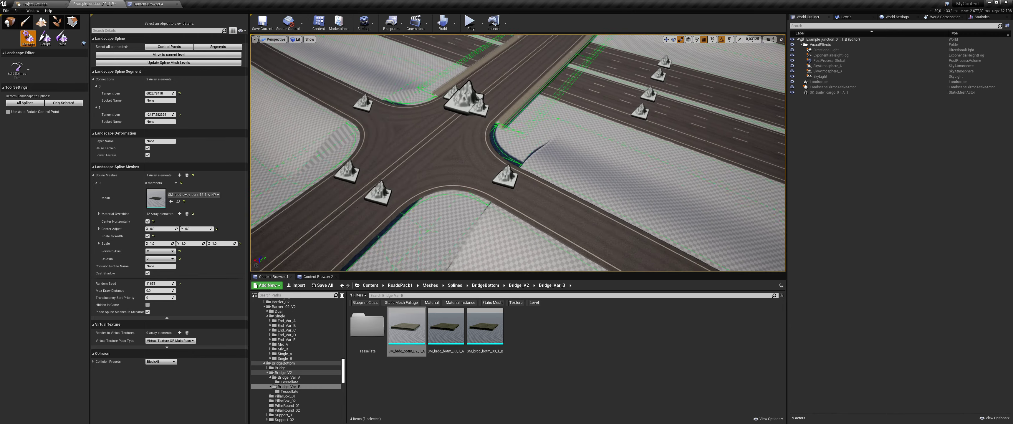
Conform the terrain beneath the selected corner road with Only Selected, then view the whole interchange
right_drag(466, 168, 466, 168)
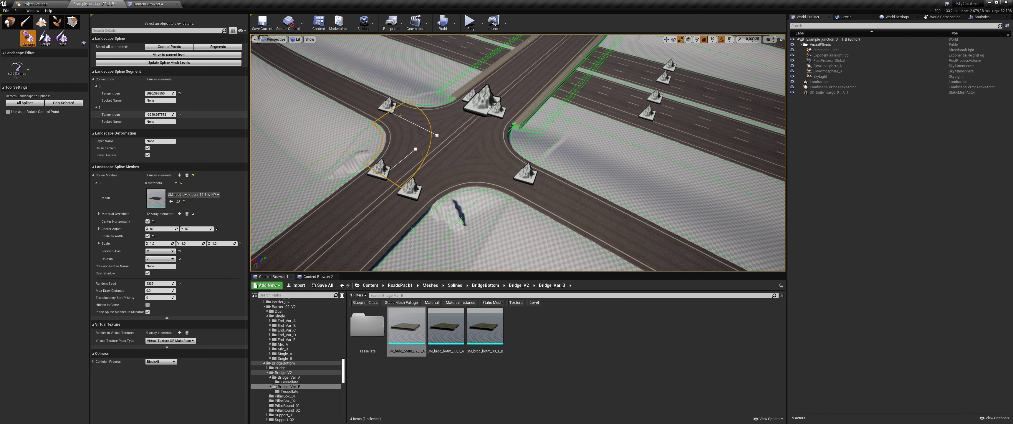
click(74, 103)
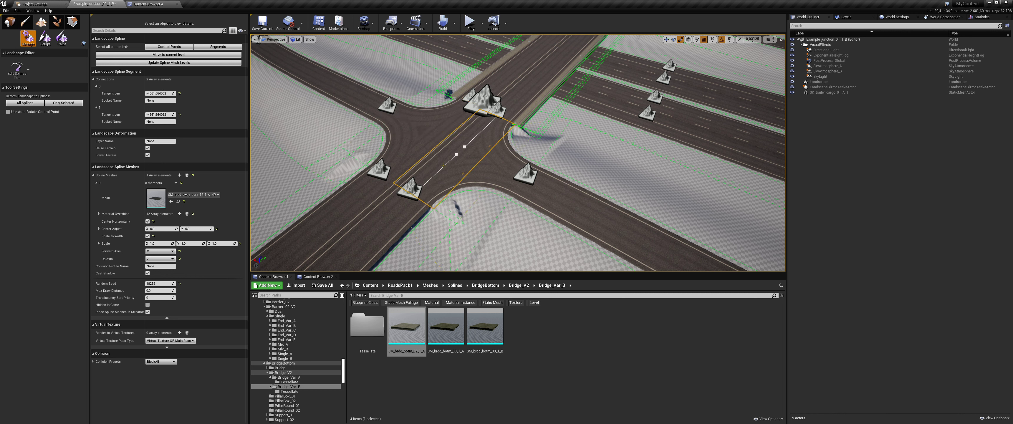
key(ctrl+z)
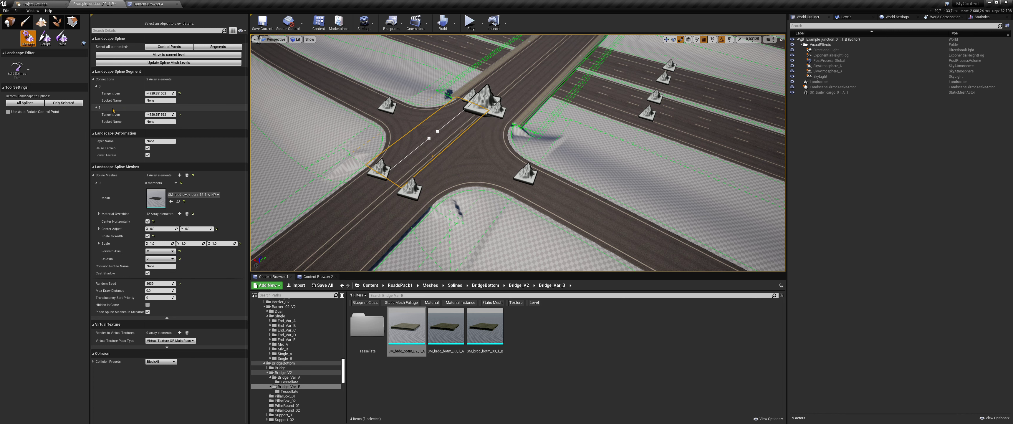
mouse_move(432, 177)
right_down()
mouse_move(543, 158)
mouse_move(558, 135)
right_up()
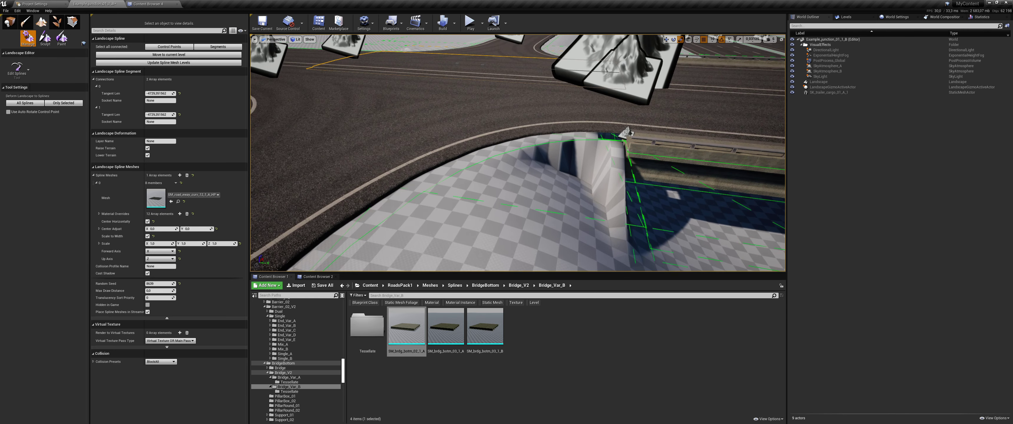
click(553, 126)
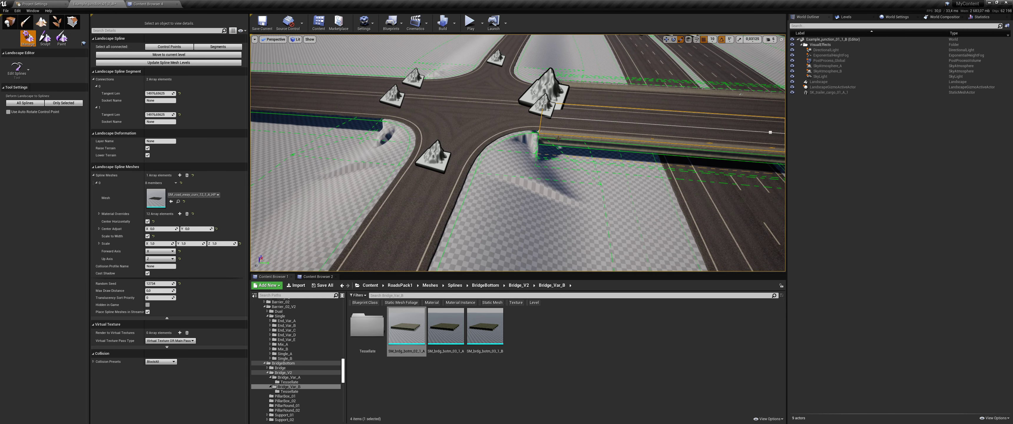
key(f)
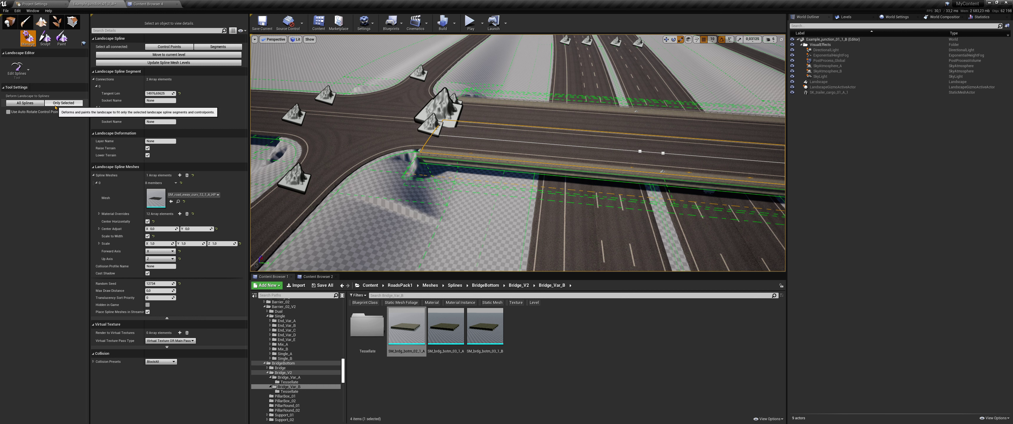
click(451, 159)
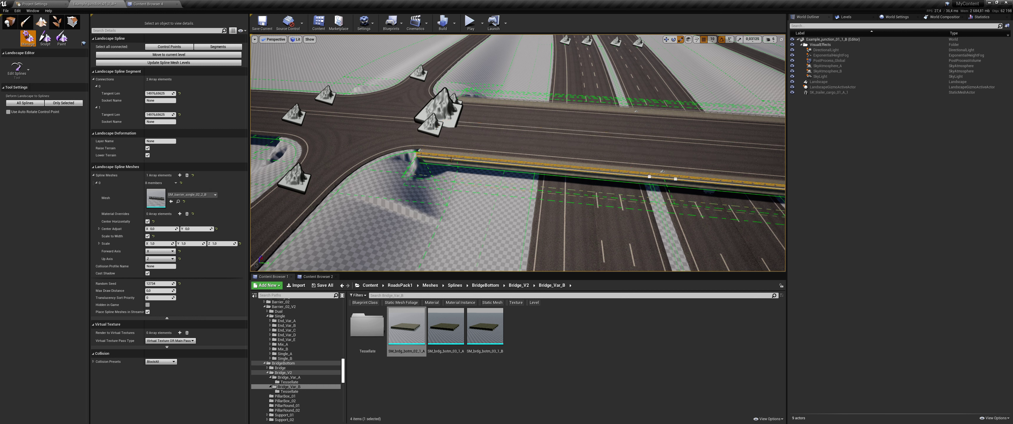
click(483, 169)
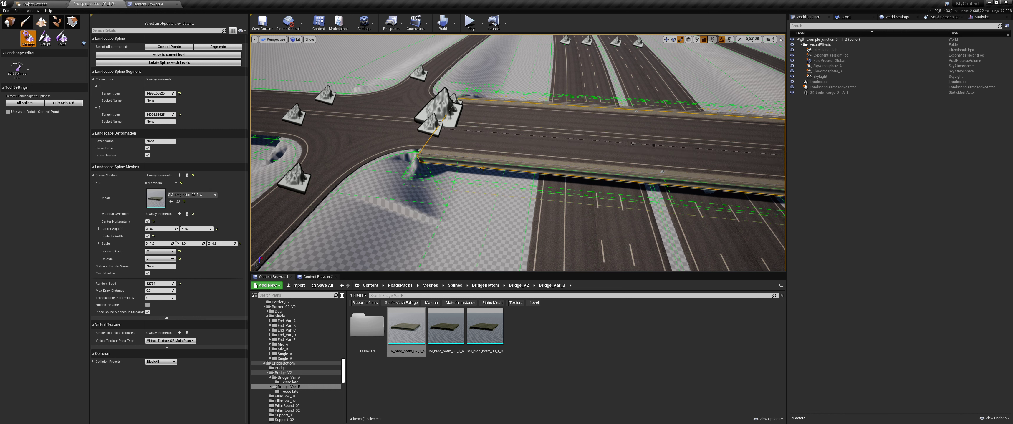
Increase the Side Falloff of the straight road's far control point
key(Escape)
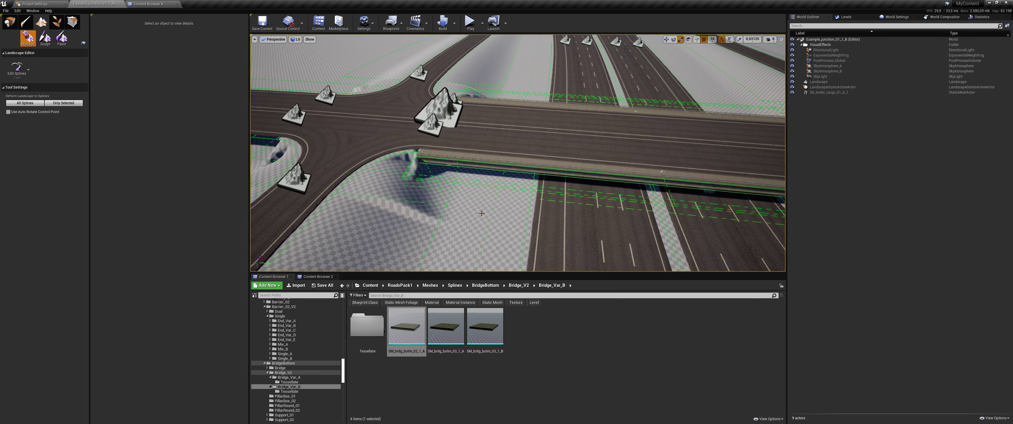
mouse_move(511, 157)
right_down()
mouse_move(471, 149)
mouse_move(518, 153)
right_up()
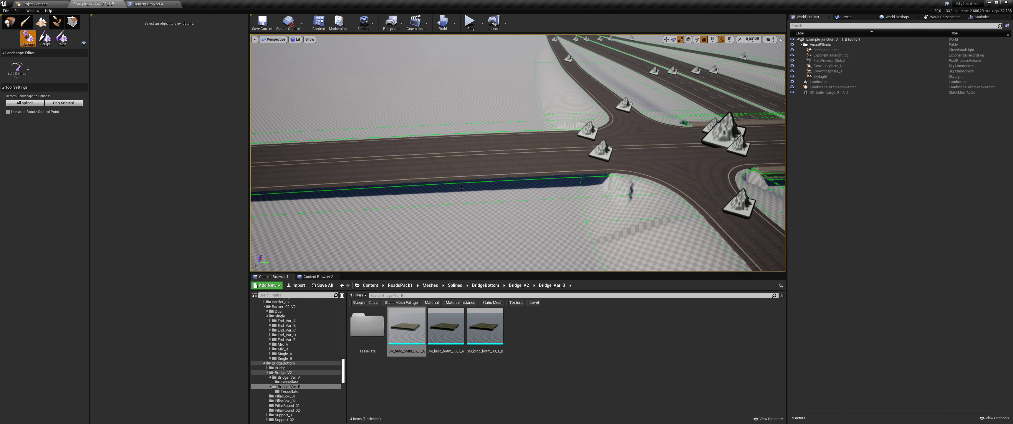
right_drag(457, 177, 457, 177)
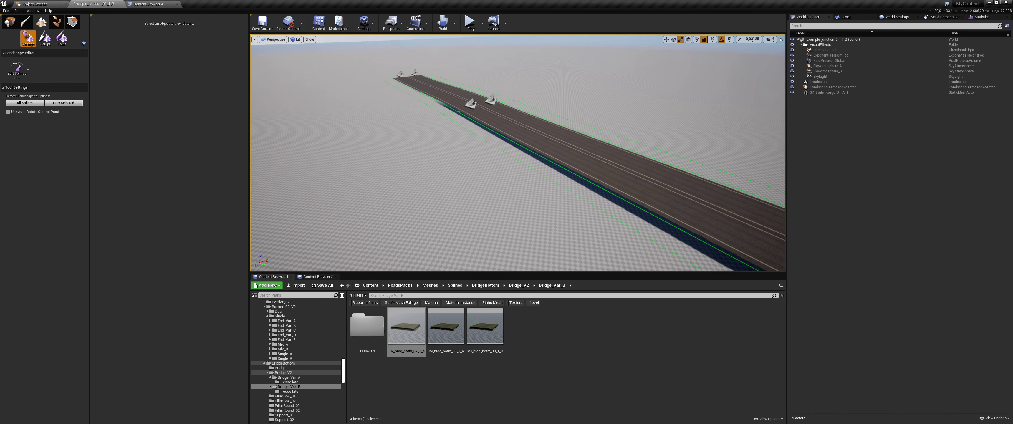
click(471, 103)
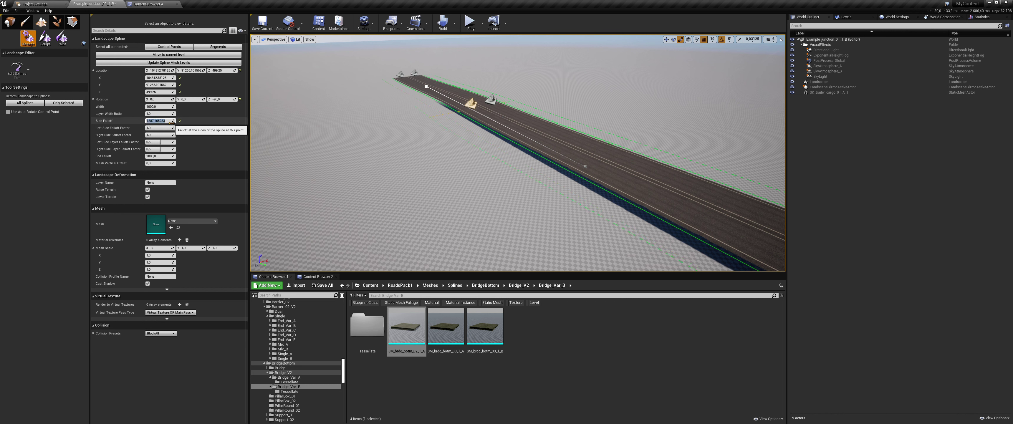
text(000,0)
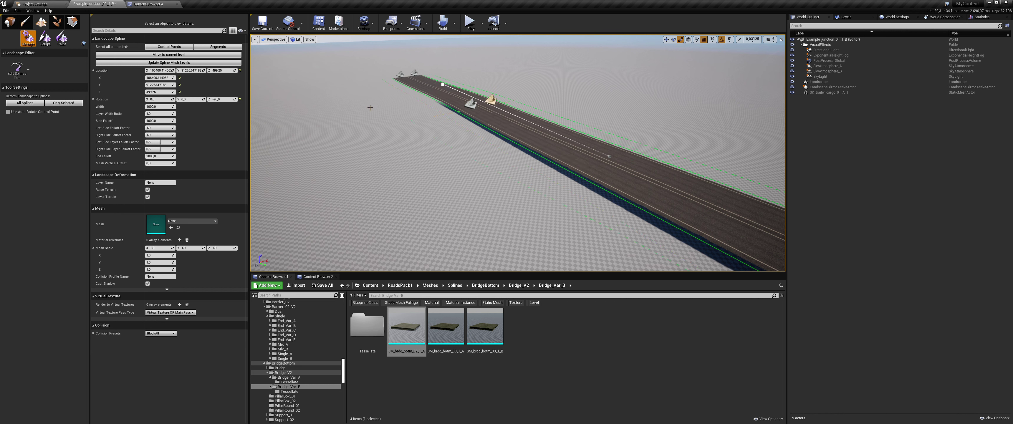
key(Return)
scroll(428, 124, up, 2)
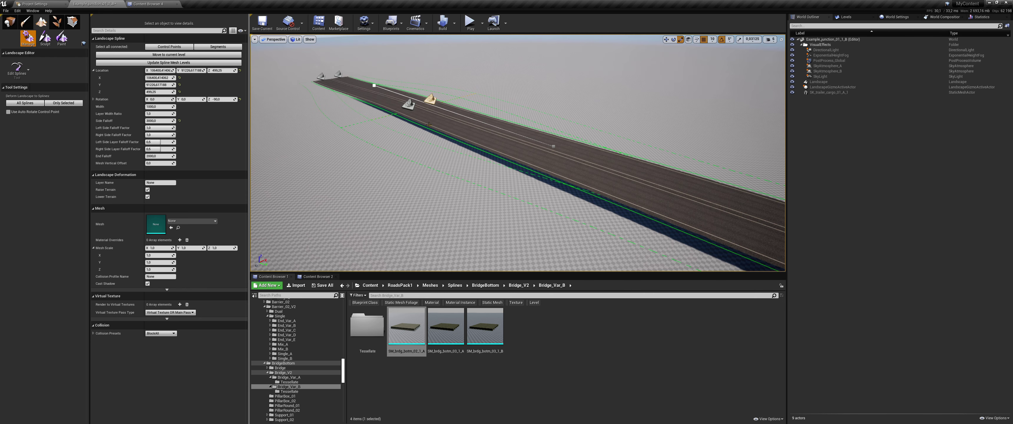
Set Side Falloff to 300 on the road's control point near the junction
click(428, 125)
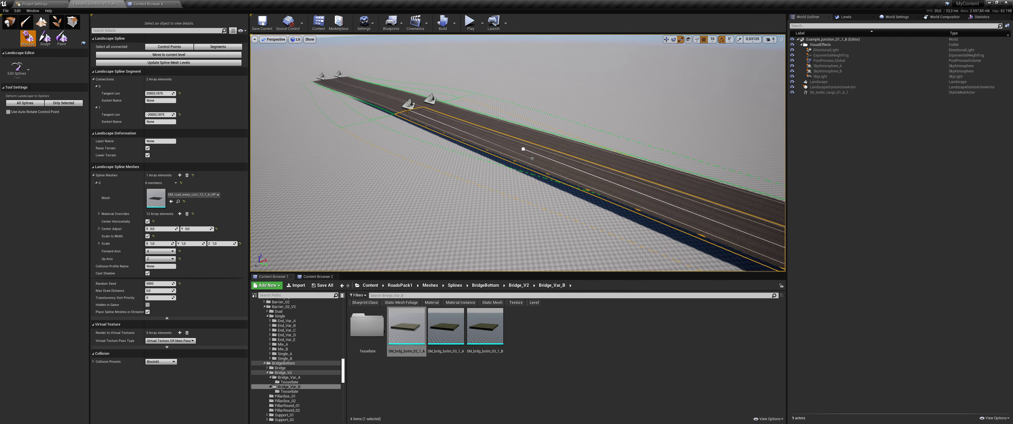
right_drag(523, 157, 630, 130)
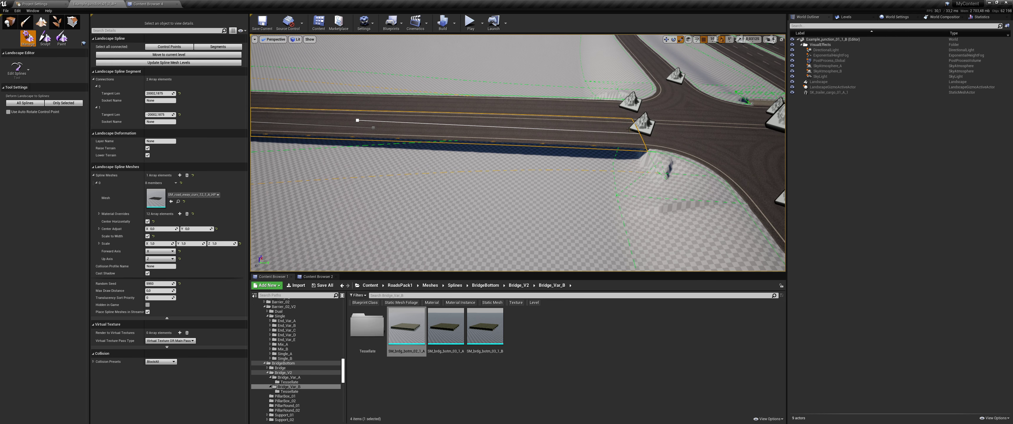
click(645, 123)
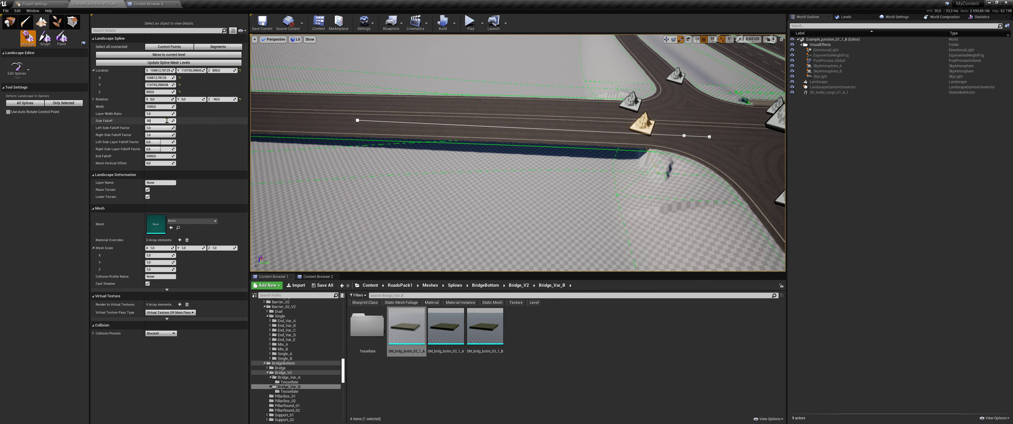
click(628, 104)
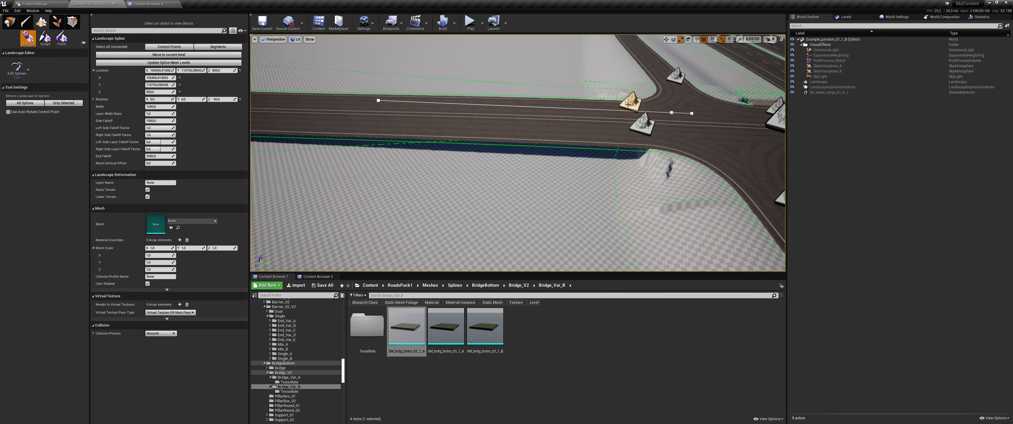
click(159, 120)
text(300)
right_drag(301, 130, 354, 149)
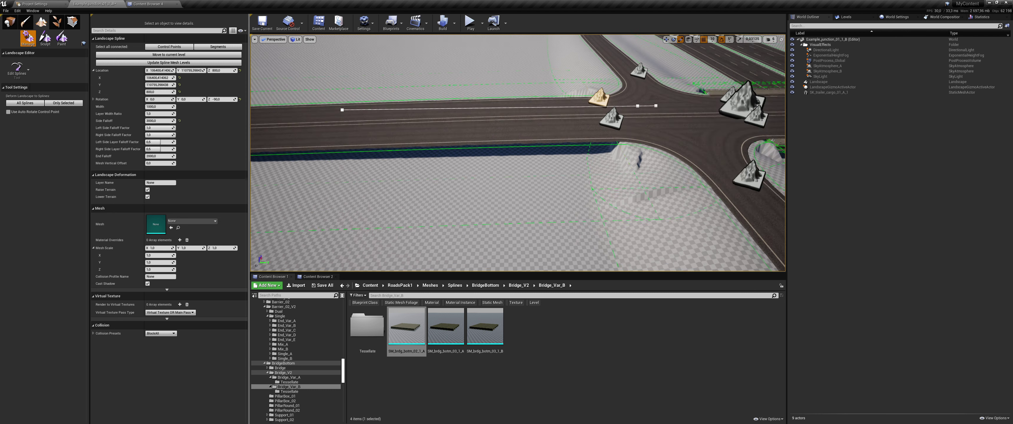
click(393, 130)
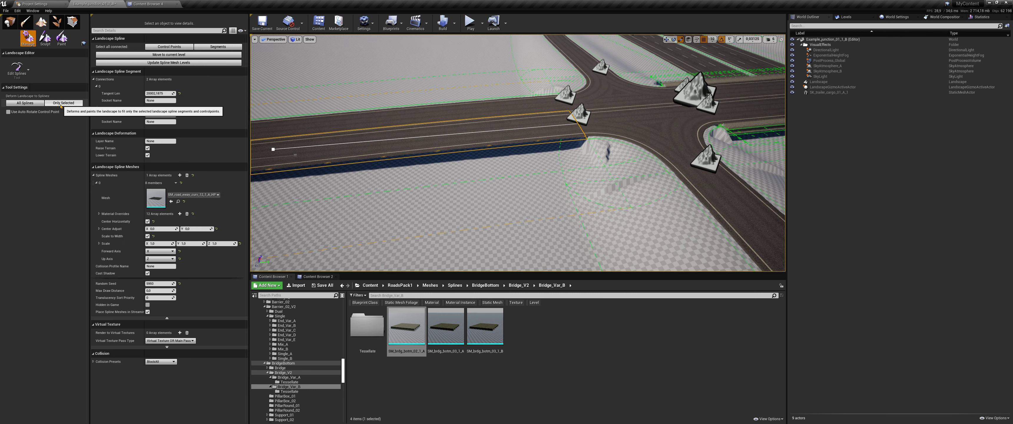
key(f)
mouse_move(518, 154)
right_down()
mouse_move(535, 206)
mouse_move(511, 181)
mouse_move(526, 183)
mouse_move(519, 184)
right_up()
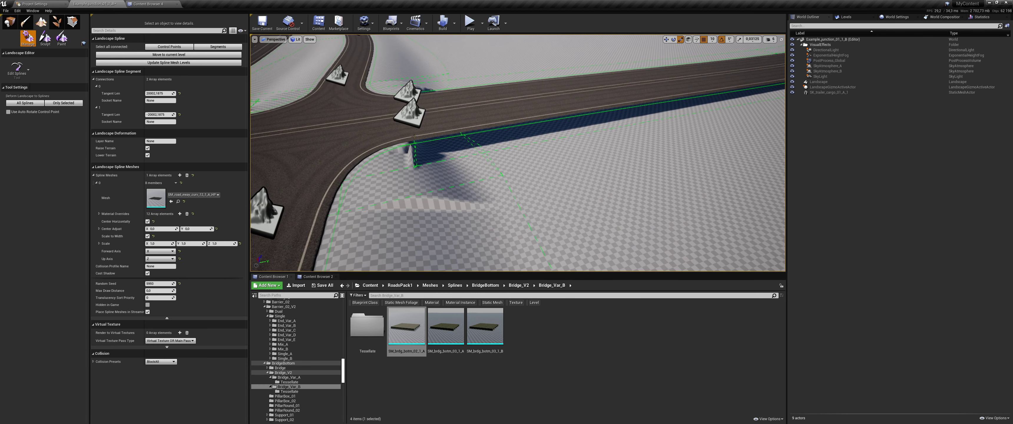
click(408, 112)
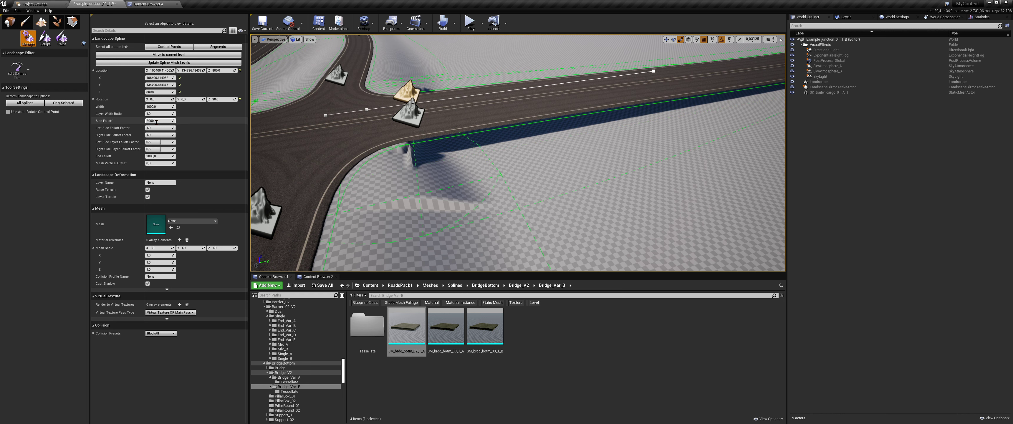
Set Right Side Layer Falloff Factor to 0.5 on the connected spline control points
right_drag(517, 154, 519, 157)
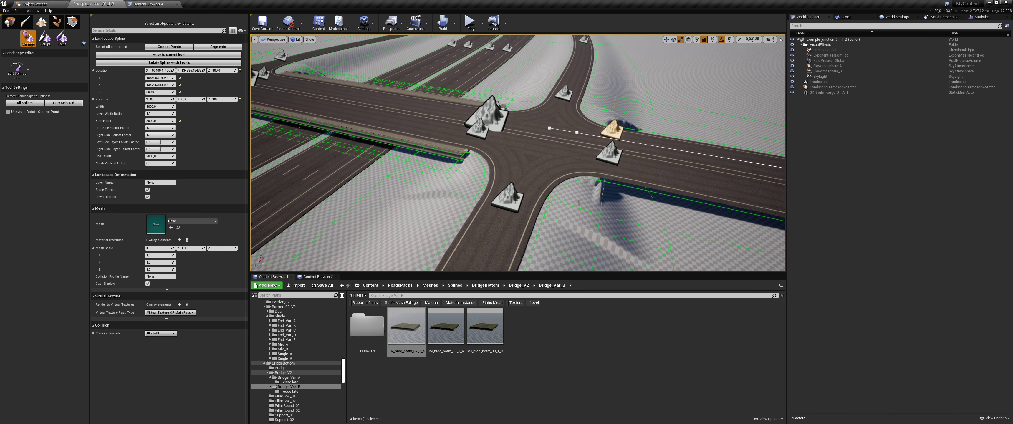
click(654, 231)
right_drag(654, 231, 654, 231)
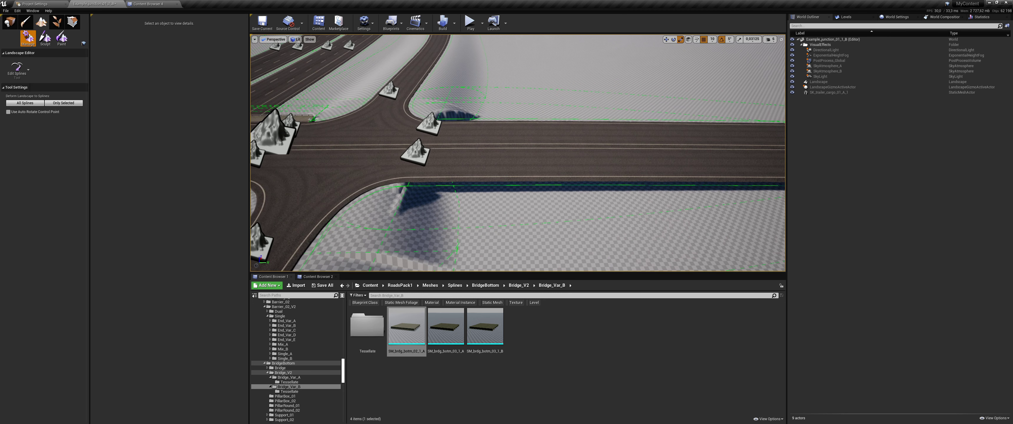
click(496, 175)
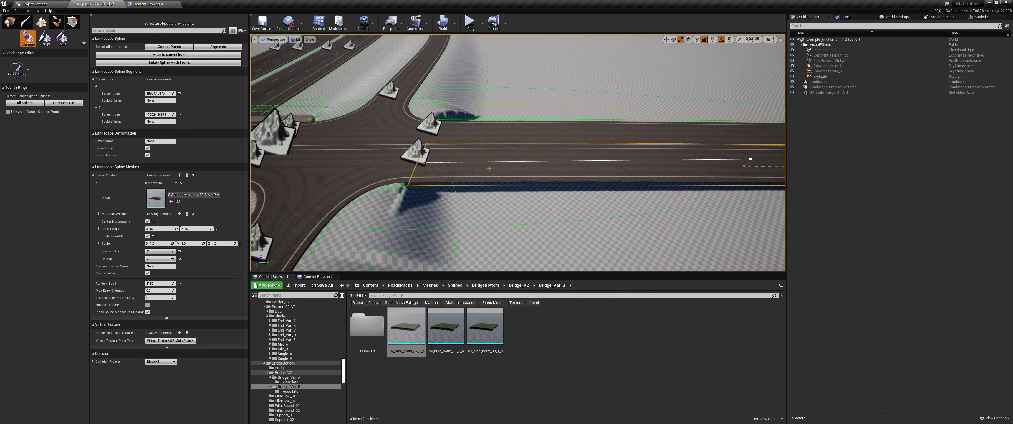
click(417, 148)
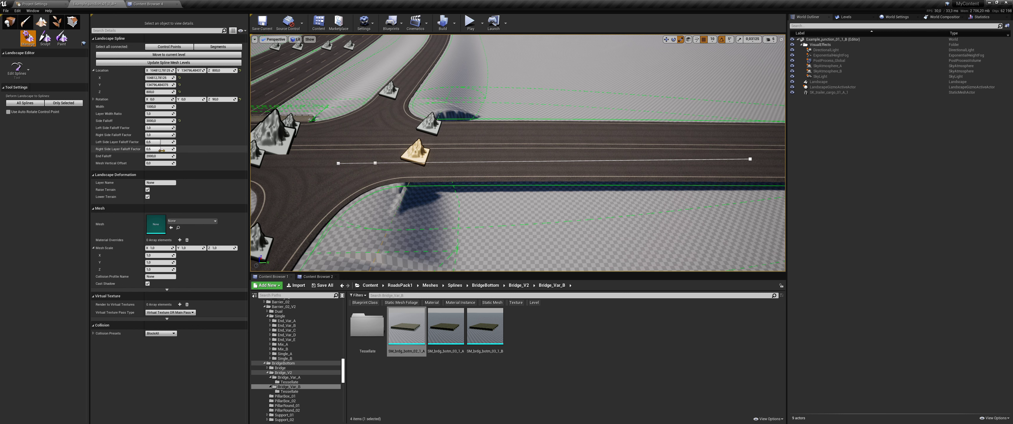
click(484, 170)
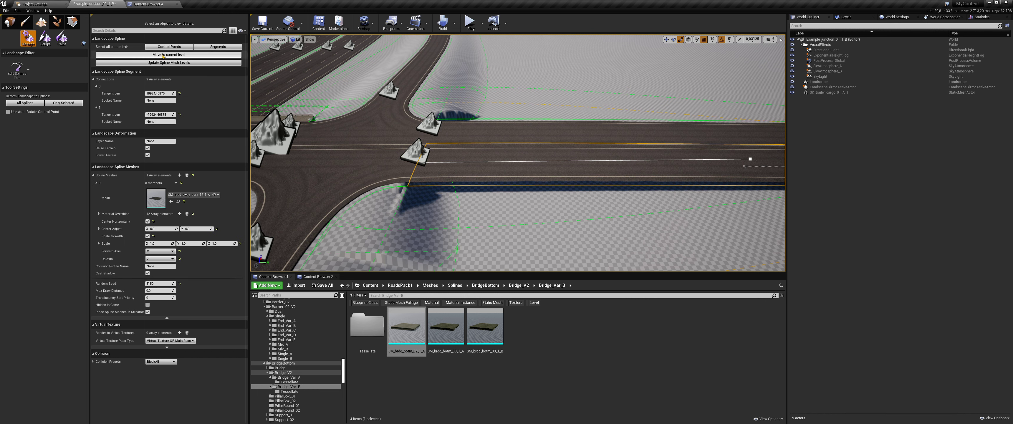
click(168, 47)
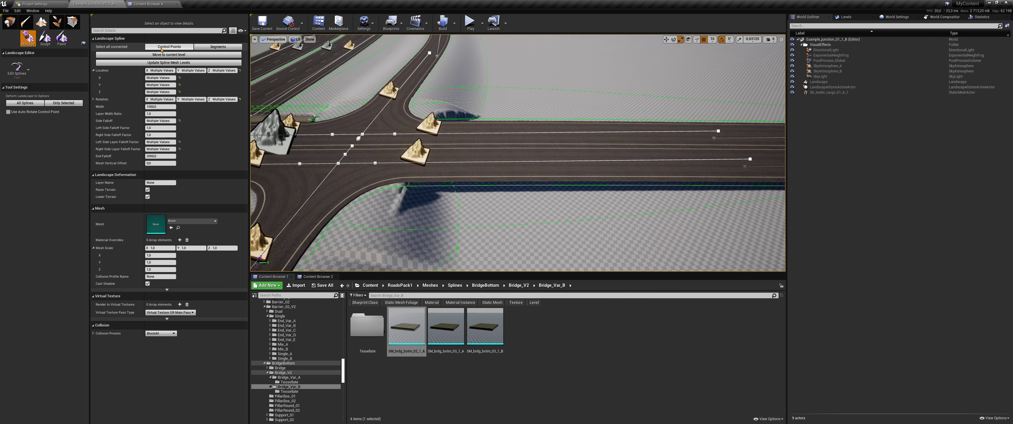
click(179, 149)
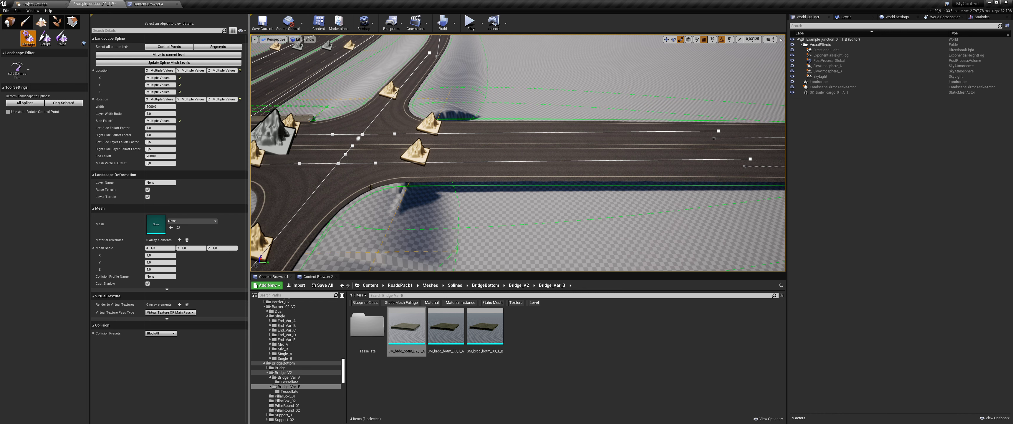
key(Delete)
Select the road segment near the junction and switch the landscape mode to Sculpt
click(476, 164)
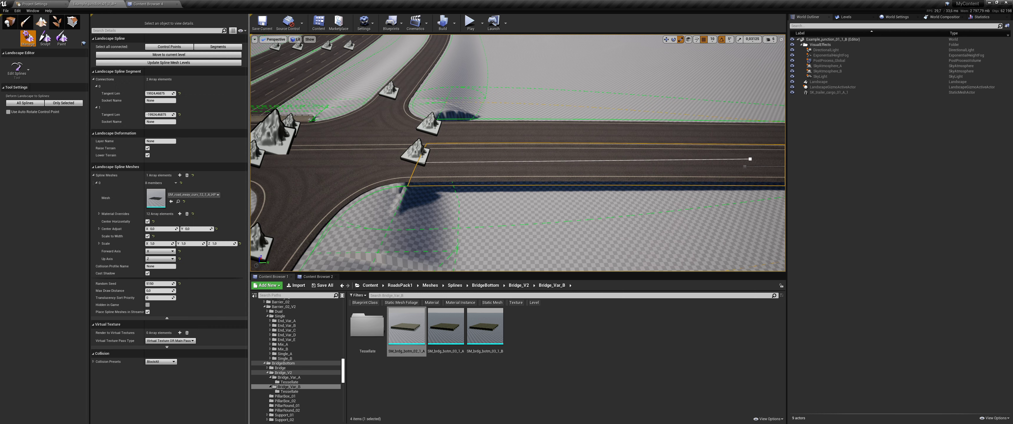
right_drag(476, 164, 476, 164)
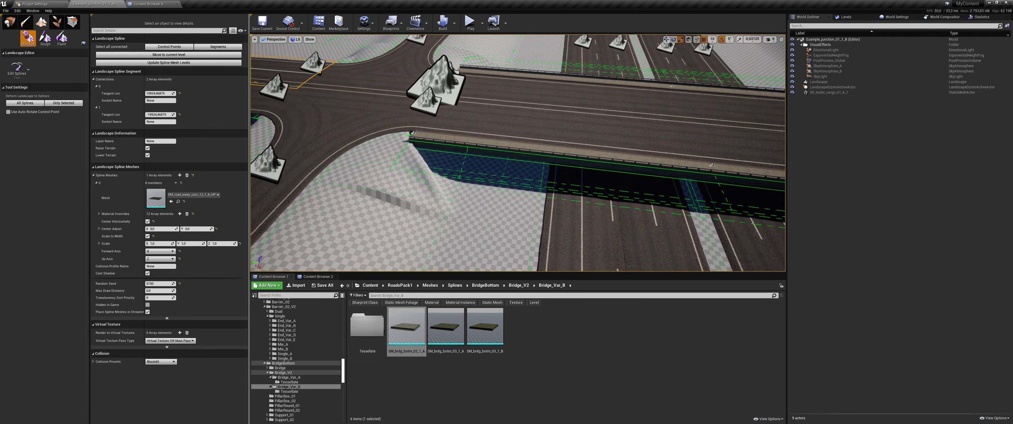
click(45, 37)
Choose the Flatten tool and enlarge the brush to 1211
click(13, 68)
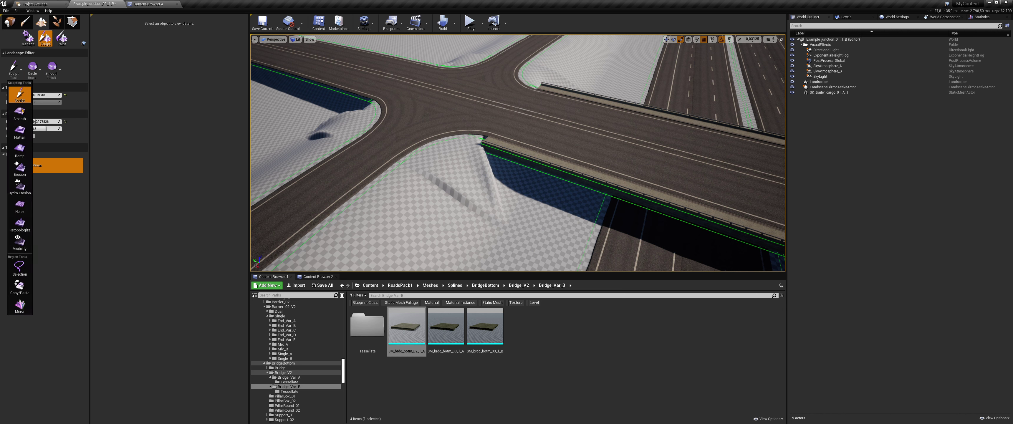
click(18, 132)
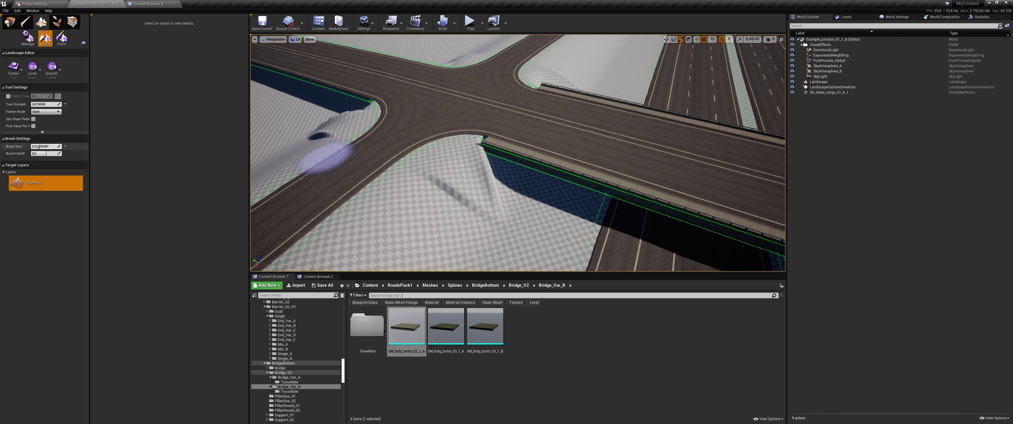
key(bracketright)
Flatten the mounds at the junction corners, the bridge edge and along the road
right_drag(326, 157, 433, 138)
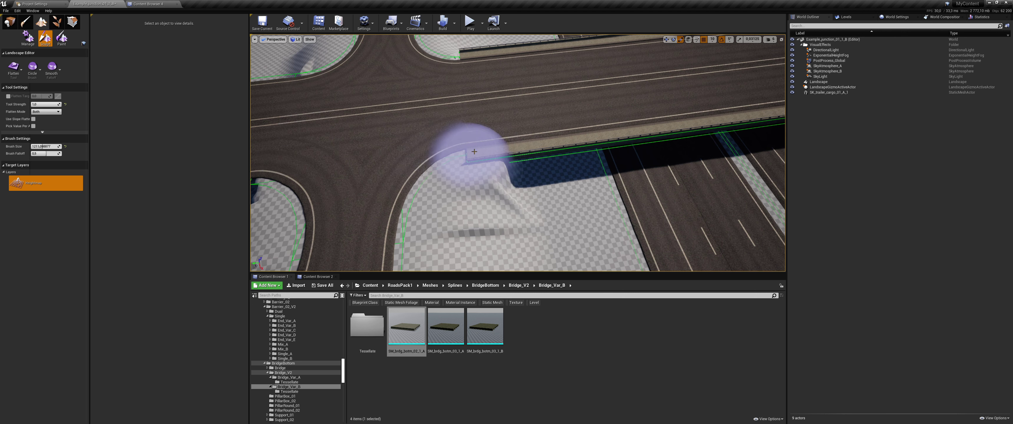
right_drag(486, 198, 433, 204)
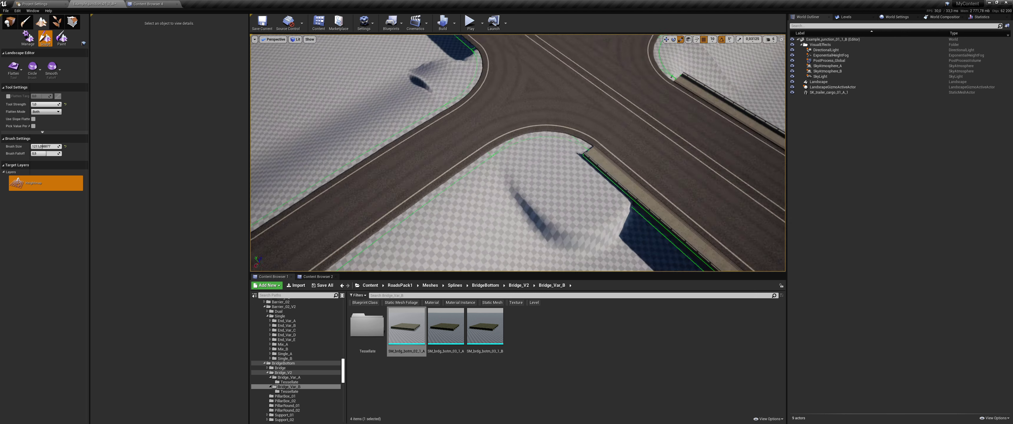
right_drag(417, 133, 455, 133)
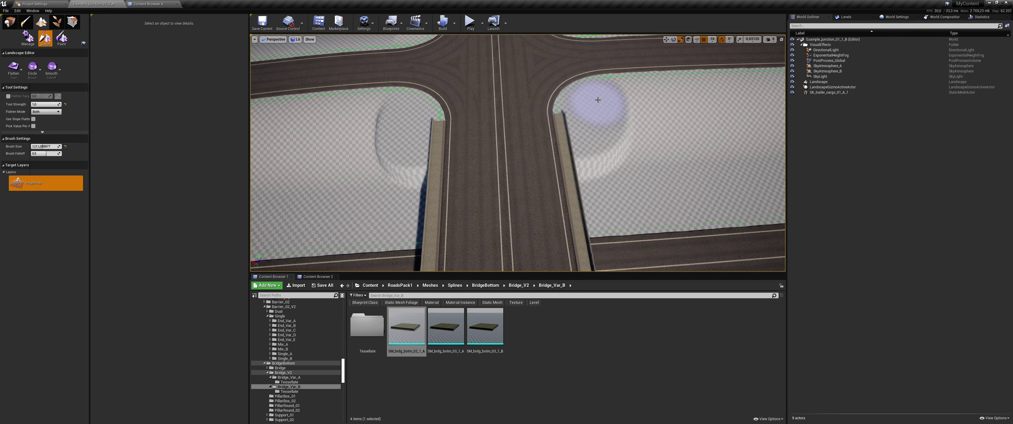
mouse_move(554, 102)
right_down()
mouse_move(491, 104)
mouse_move(543, 109)
right_up()
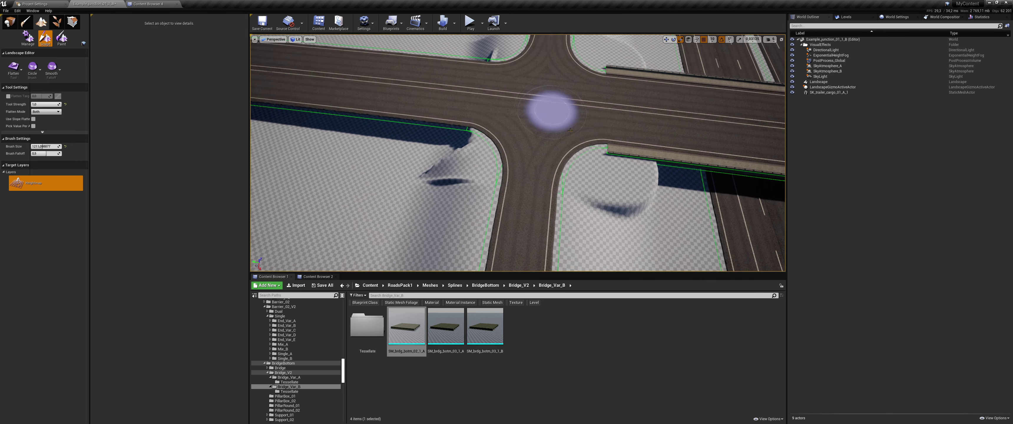
drag(494, 166, 469, 159)
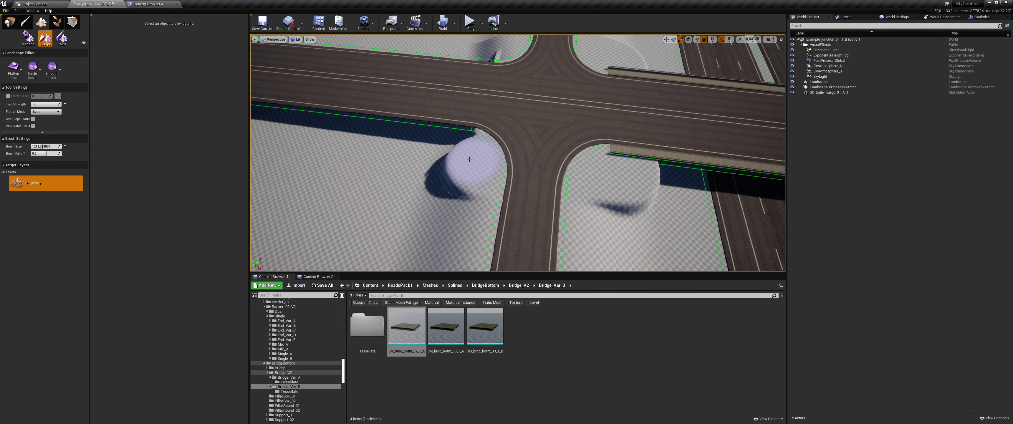
shift+drag(472, 131, 547, 119)
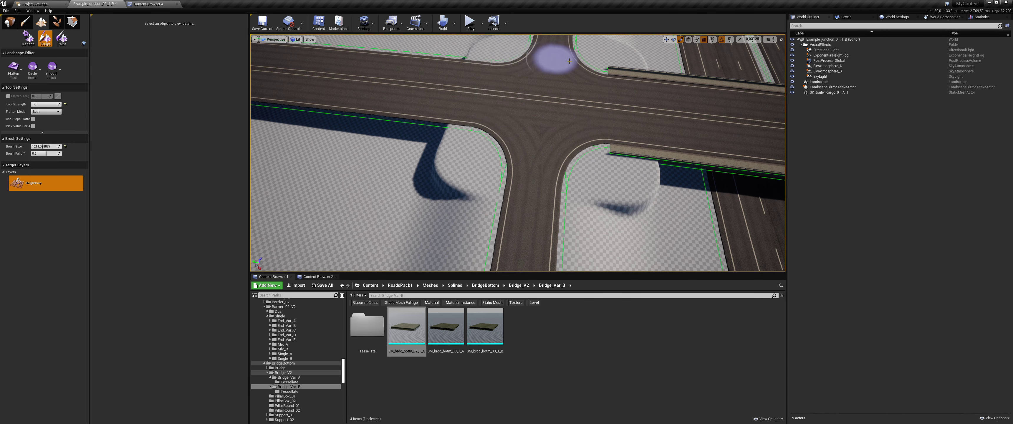
right_drag(562, 144, 455, 112)
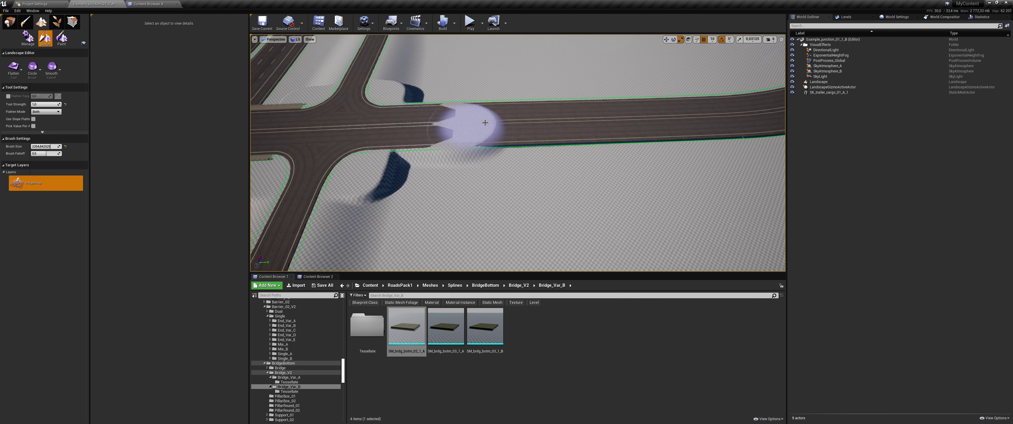
drag(485, 122, 747, 118)
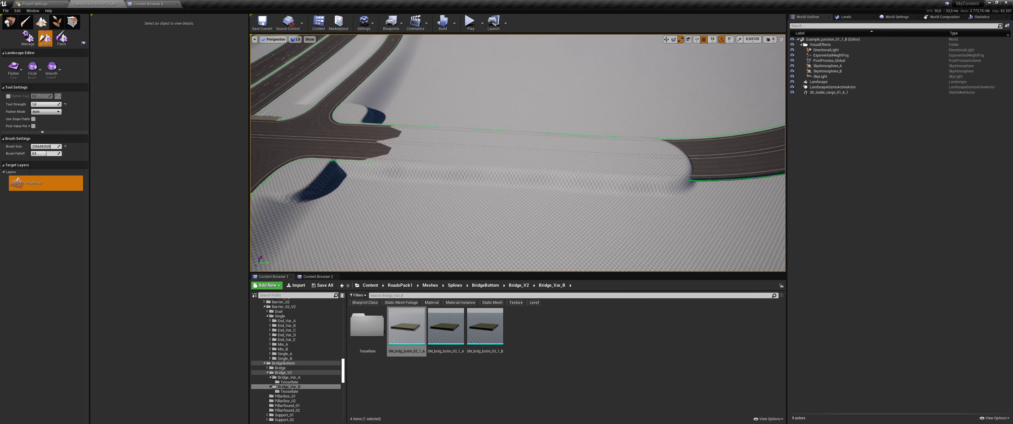
In Edit Splines, apply the curved road segment to the landscape with Only Selected
click(48, 70)
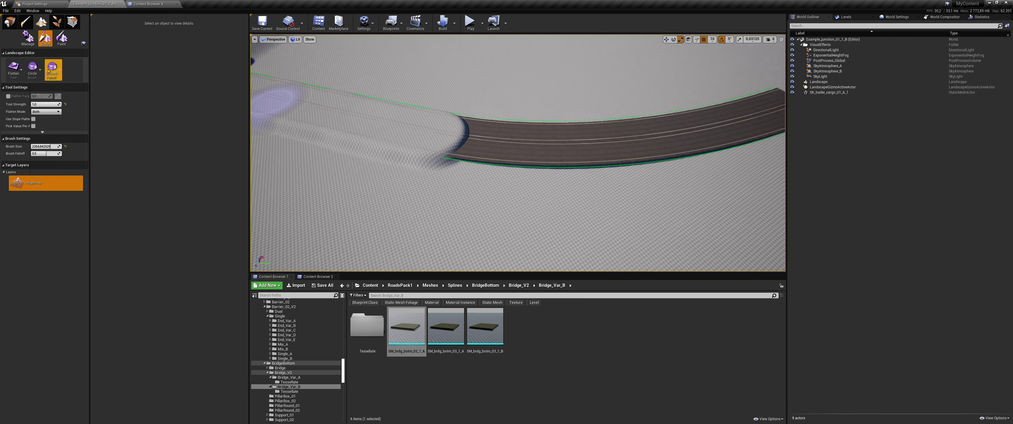
click(28, 38)
click(551, 148)
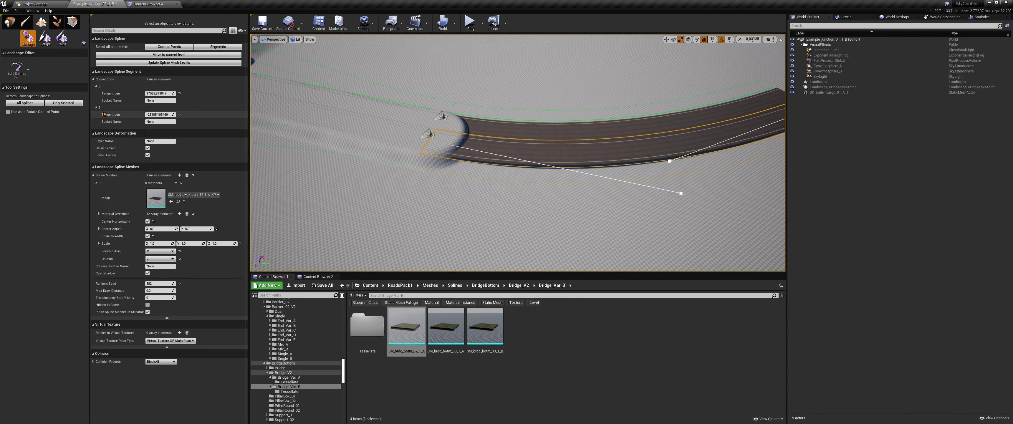
click(52, 105)
click(570, 126)
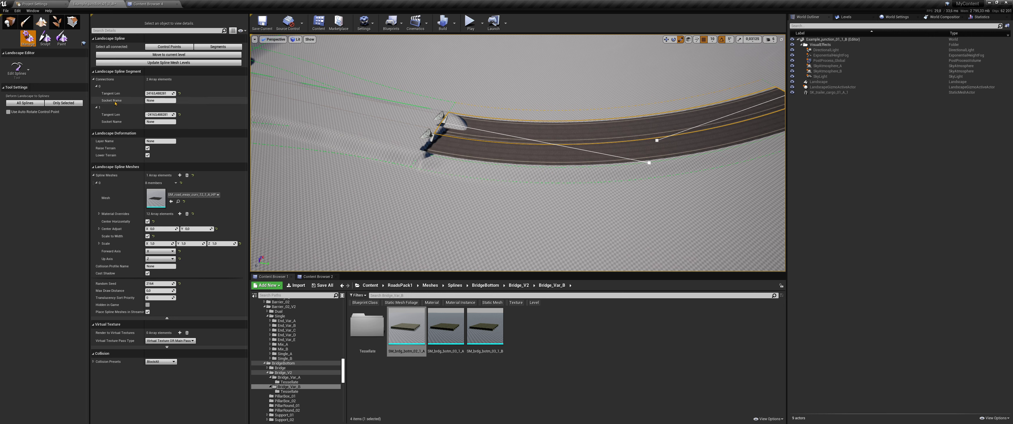
right_drag(511, 177, 531, 169)
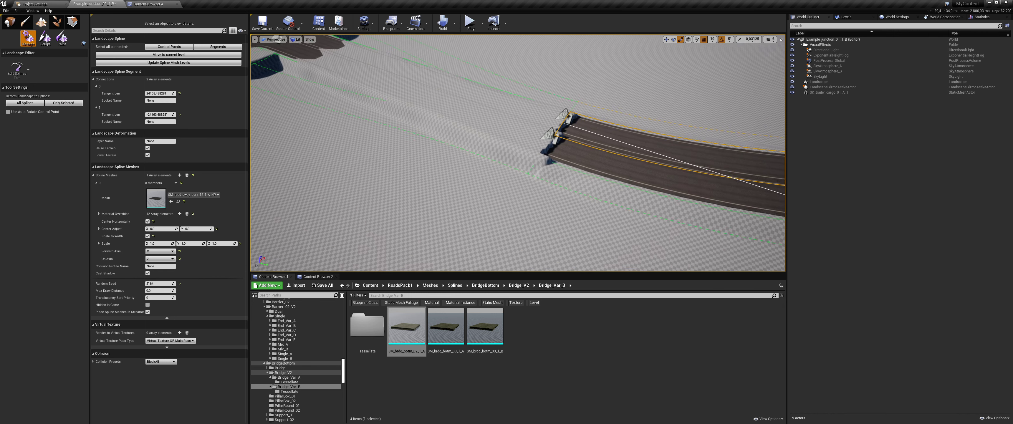
right_drag(456, 180, 465, 196)
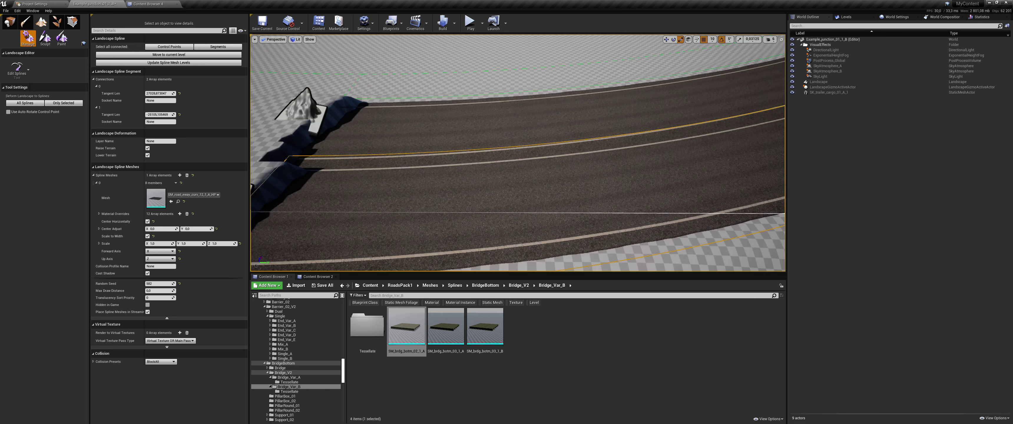
right_drag(385, 149, 386, 149)
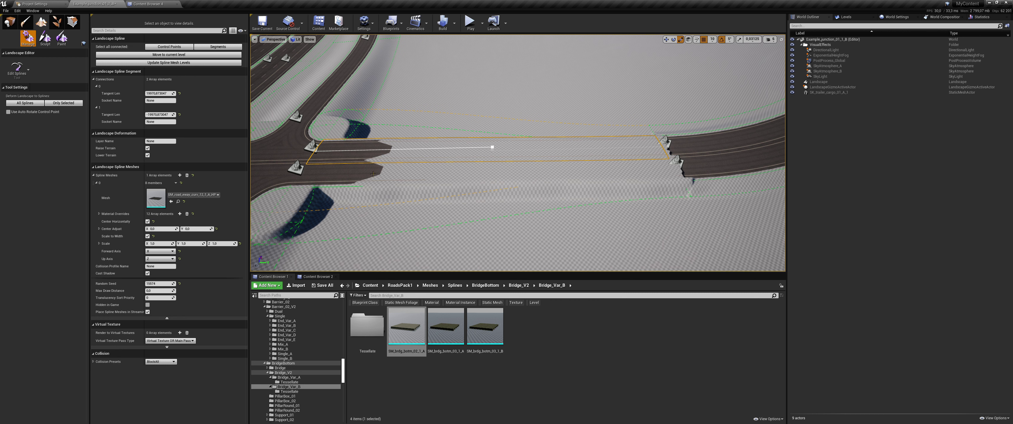
click(492, 199)
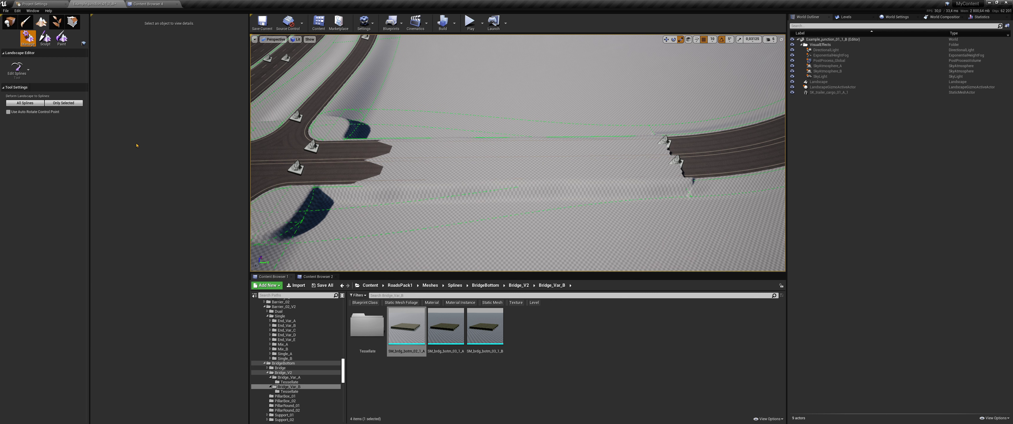
Flatten the slope and shadowed bump below the road ends
click(43, 44)
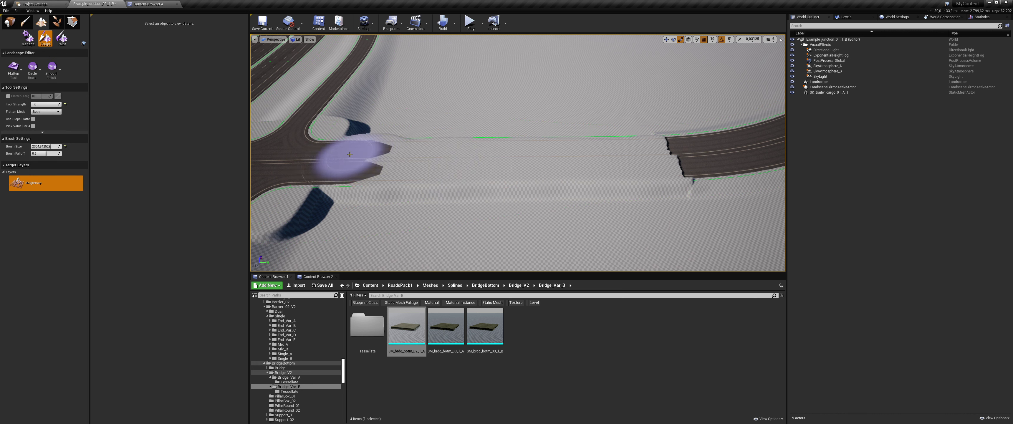
mouse_move(345, 142)
mouse_down()
mouse_move(487, 166)
mouse_move(623, 164)
mouse_up()
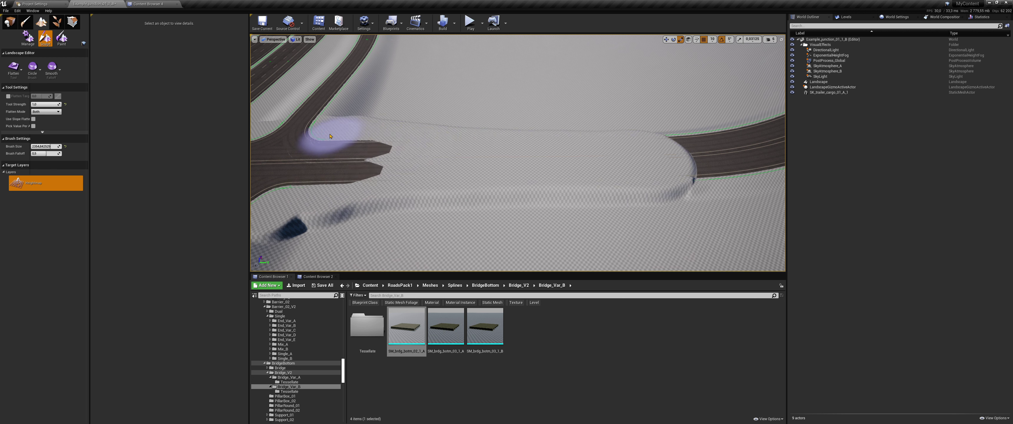
drag(329, 136, 494, 168)
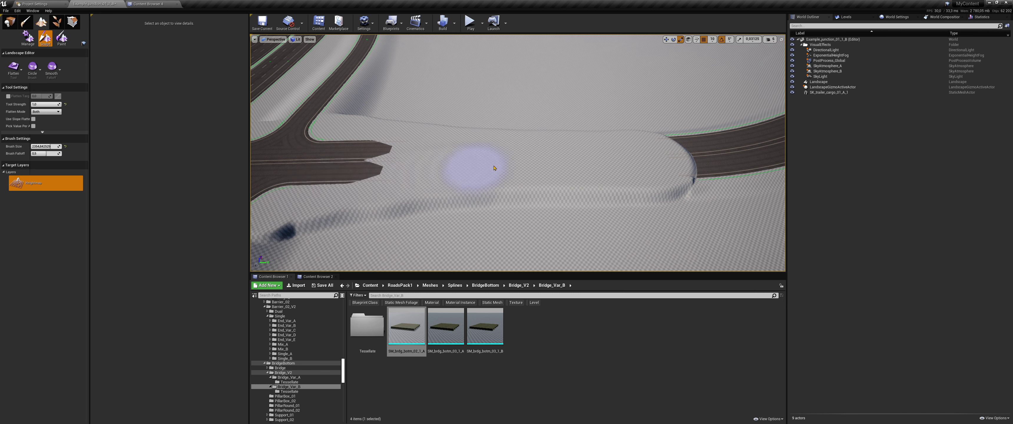
scroll(649, 157, down, 6)
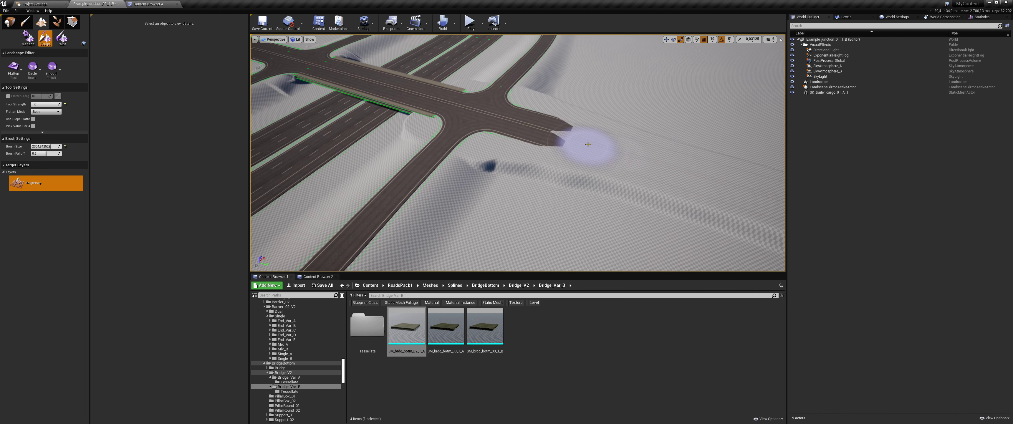
drag(475, 149, 546, 145)
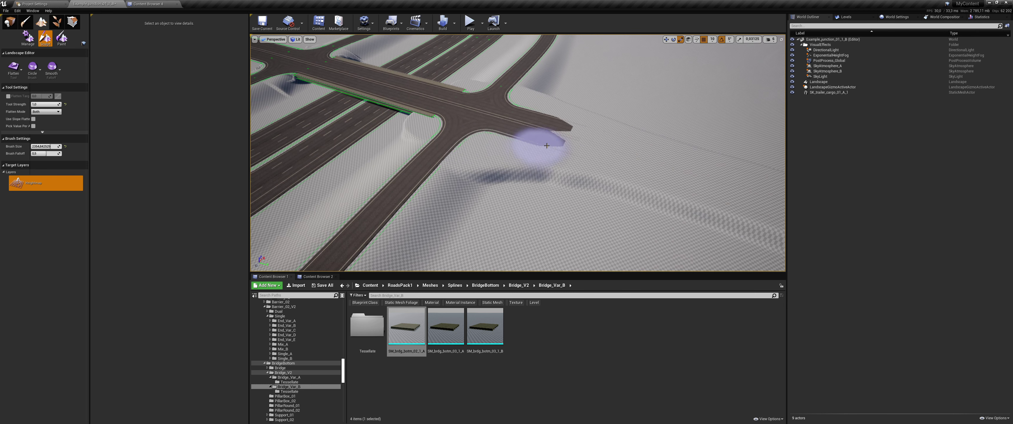
right_drag(582, 146, 275, 134)
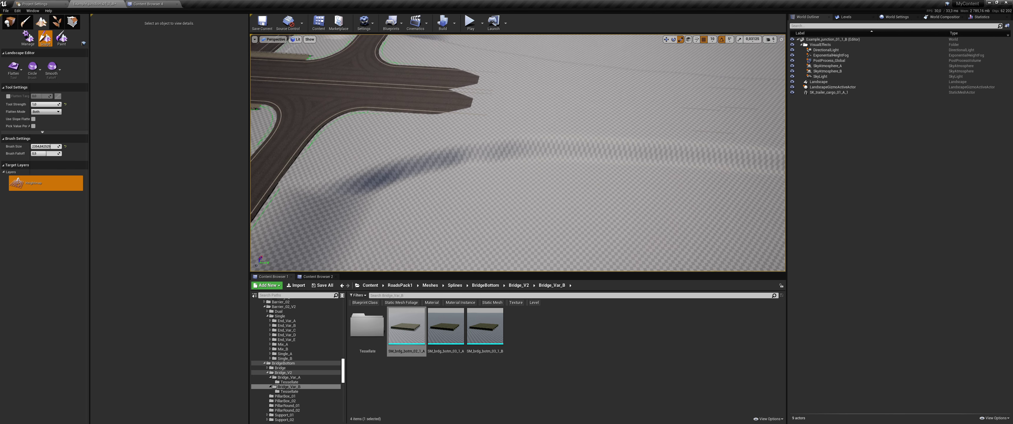
With the Smooth tool, paint away the ridge and terrain patch covering the road end
click(14, 67)
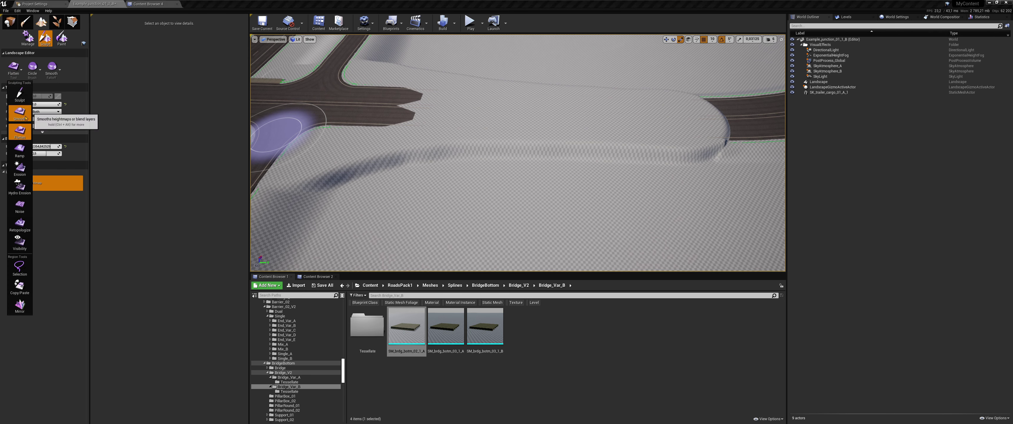
click(13, 113)
drag(278, 161, 373, 169)
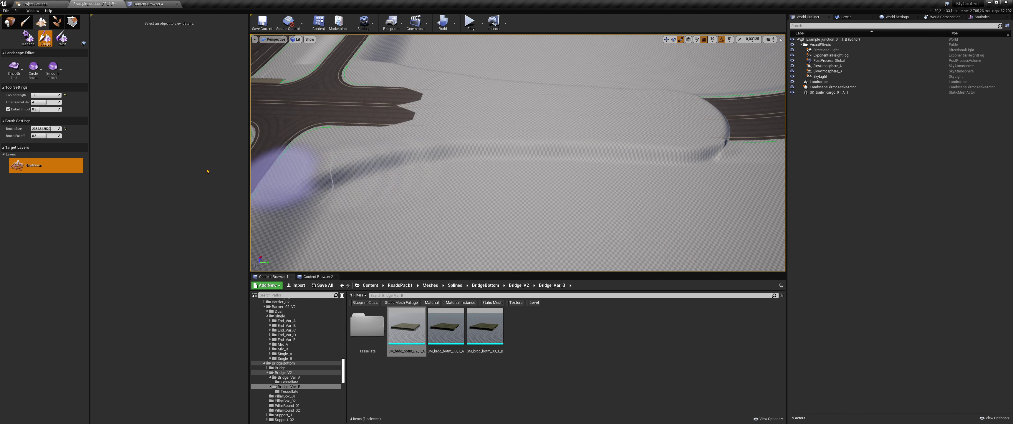
mouse_move(319, 181)
mouse_down()
mouse_move(335, 197)
mouse_move(687, 176)
mouse_up()
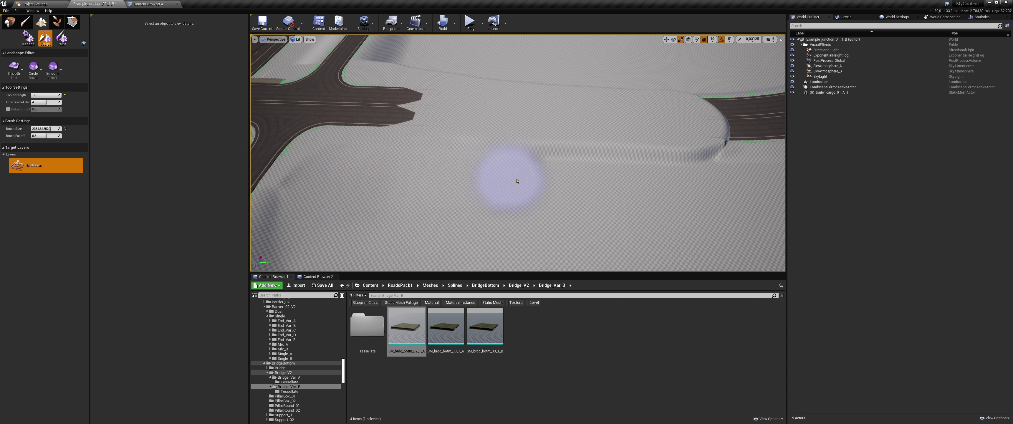
mouse_move(758, 173)
mouse_down()
mouse_move(734, 114)
mouse_move(584, 123)
mouse_up()
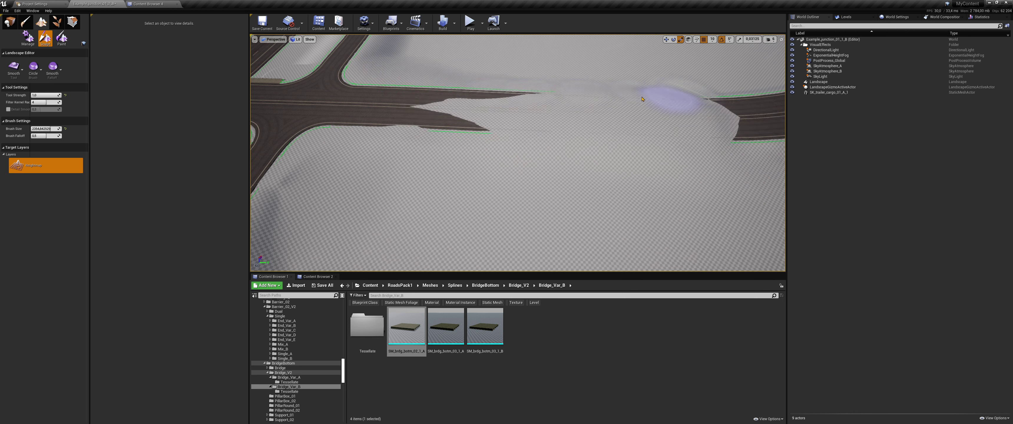
drag(462, 112, 541, 111)
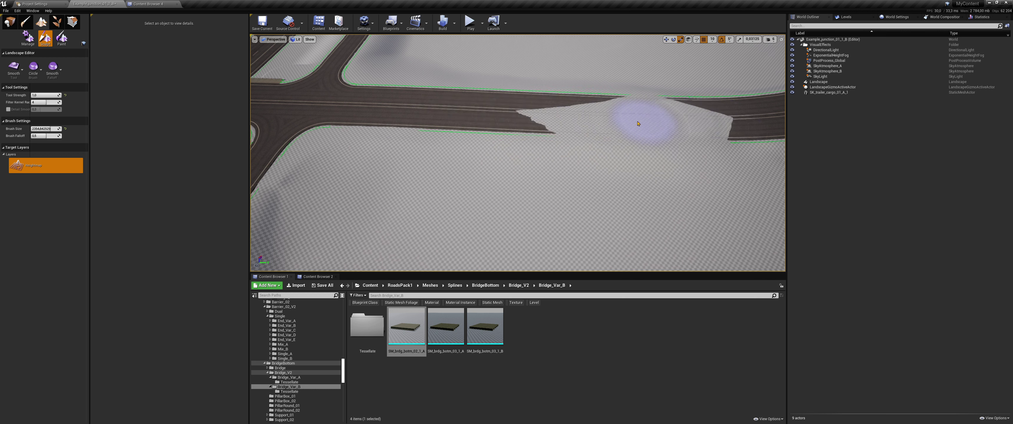
drag(582, 118, 667, 119)
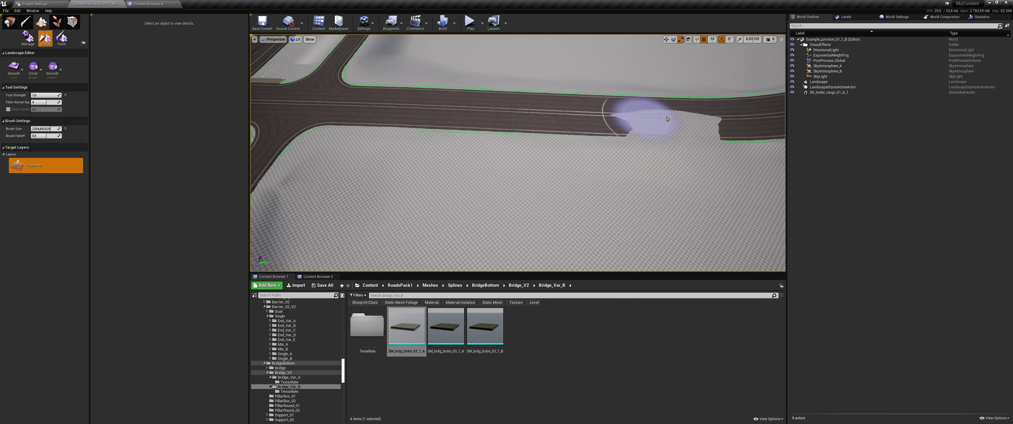
right_drag(655, 124, 668, 165)
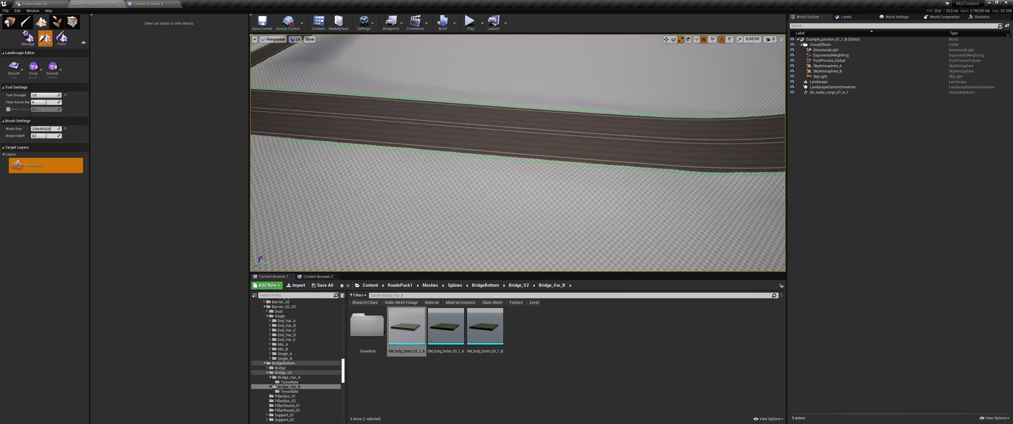
mouse_move(611, 223)
right_down()
mouse_move(517, 152)
mouse_move(518, 178)
mouse_move(395, 102)
right_up()
click(20, 68)
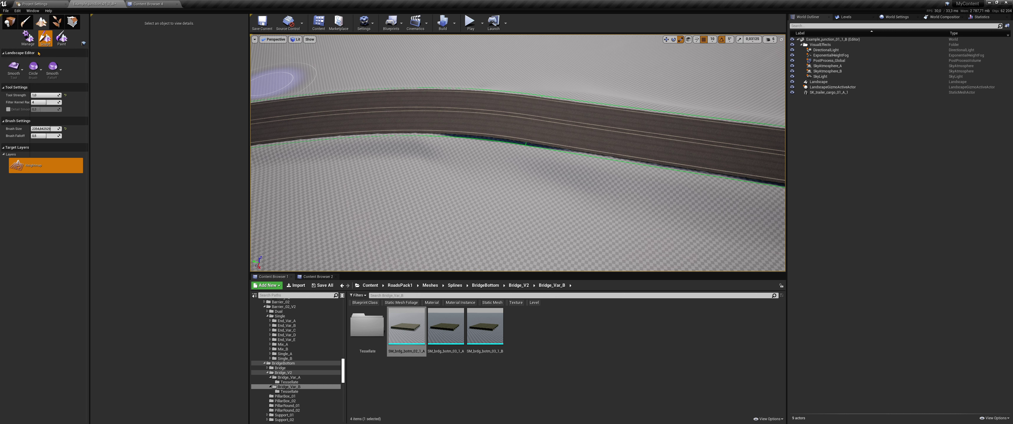
Flatten a band of terrain along the curved road
click(20, 69)
click(20, 131)
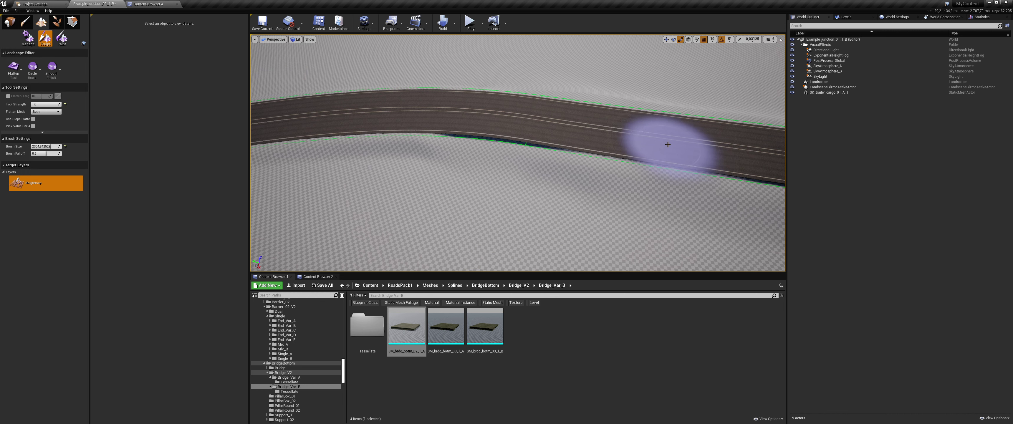
drag(667, 144, 406, 125)
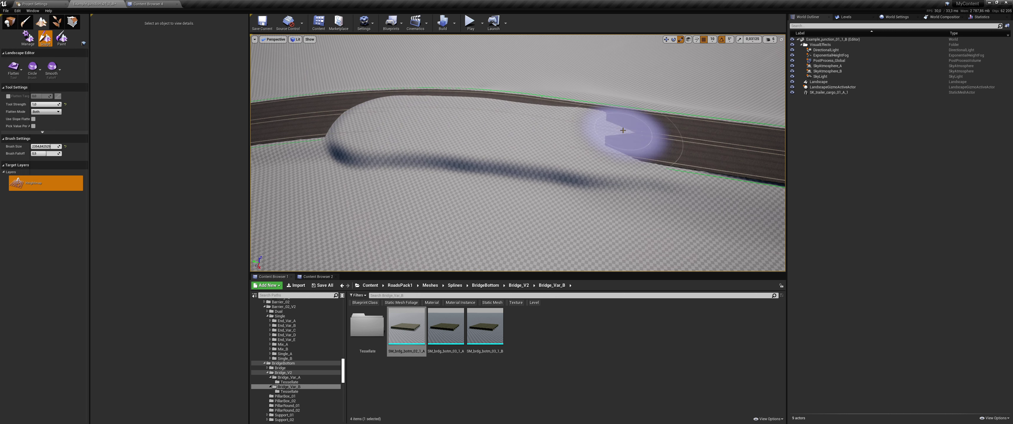
right_drag(622, 130, 655, 114)
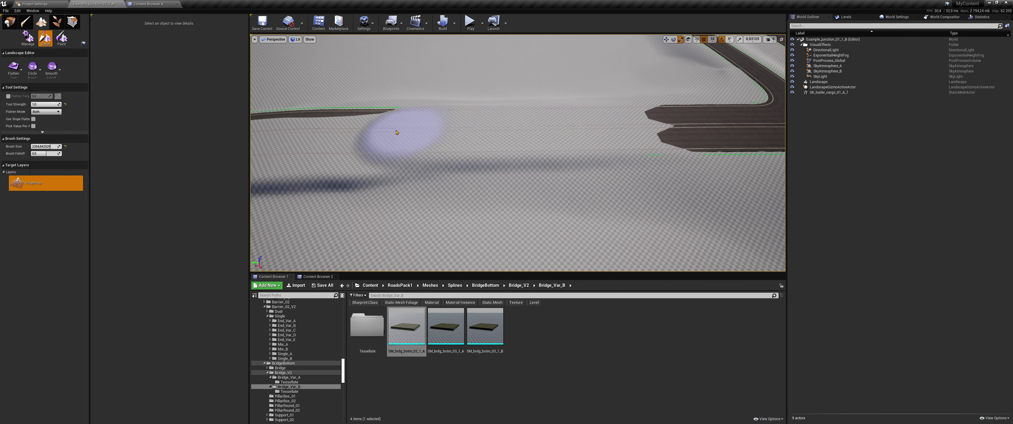
right_drag(410, 130, 283, 118)
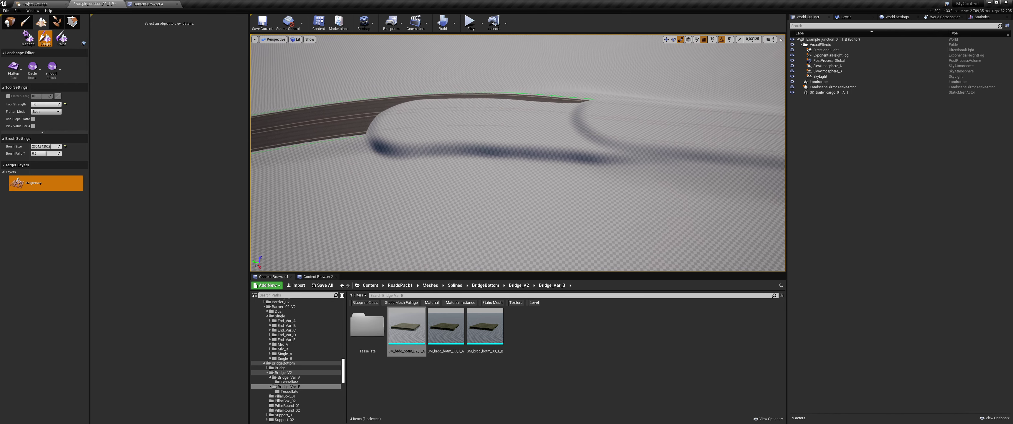
Smooth the jagged terrain step at the road edge and clear terrain off the left road end
click(15, 70)
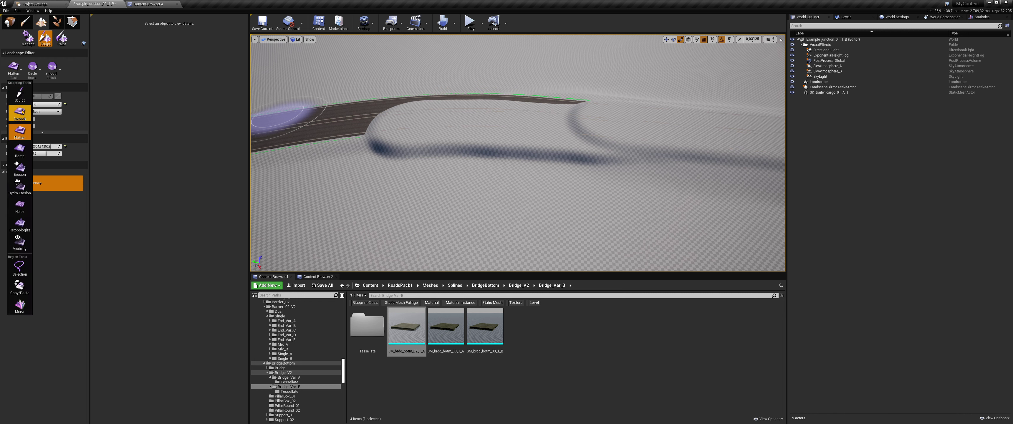
click(17, 113)
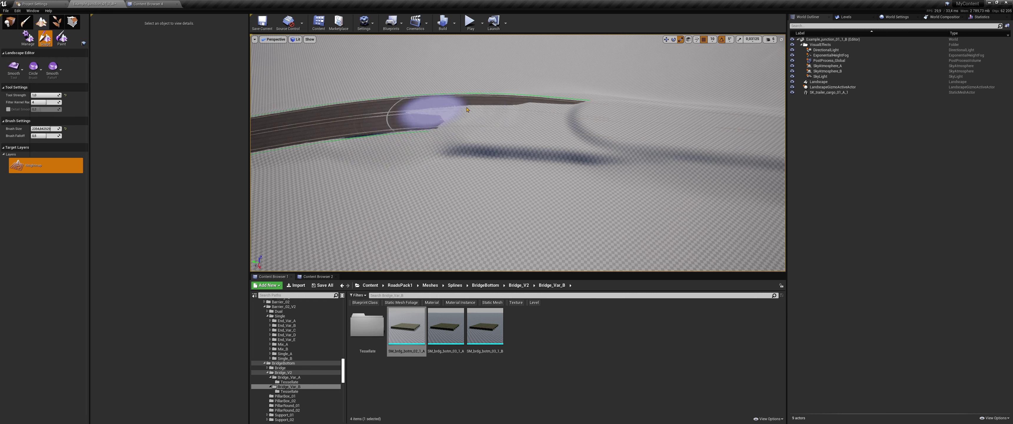
mouse_move(466, 110)
mouse_down()
mouse_move(541, 129)
mouse_move(632, 117)
mouse_up()
right_drag(610, 125, 611, 124)
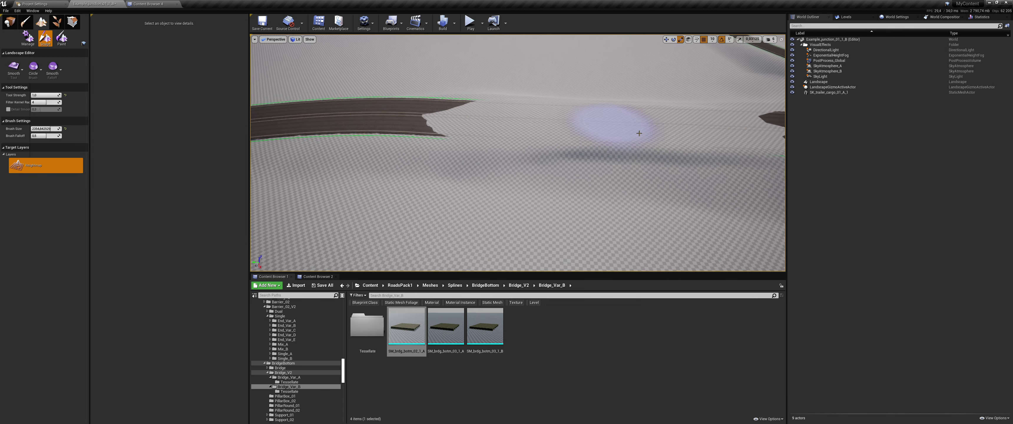
right_drag(599, 154, 600, 154)
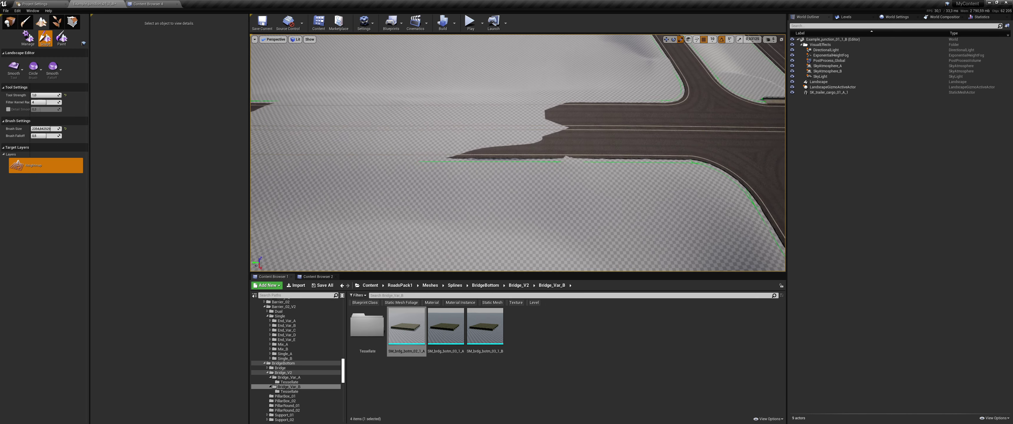
drag(429, 127, 260, 126)
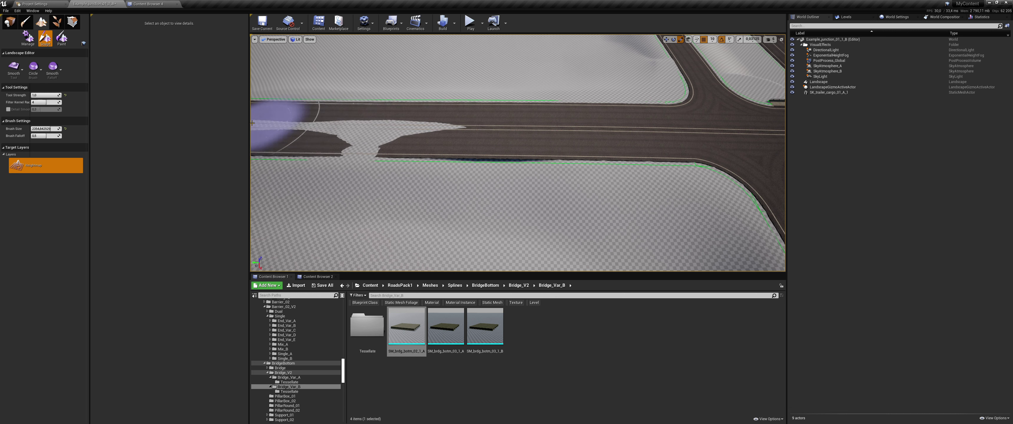
right_drag(443, 120, 443, 120)
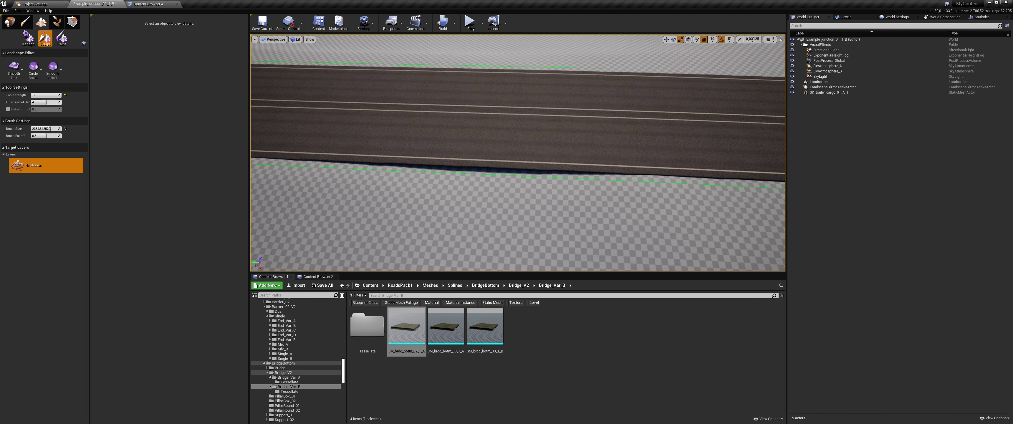
click(14, 73)
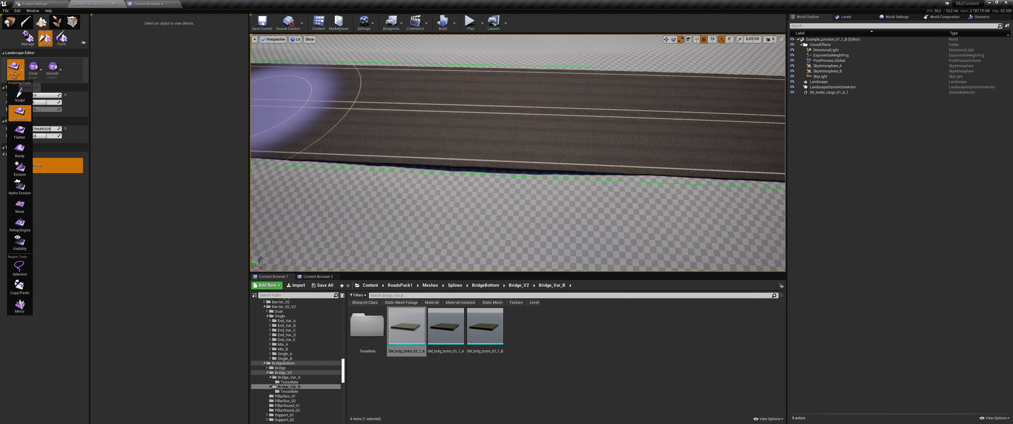
Sculpt a terrain bump up through the straight road surface
click(22, 95)
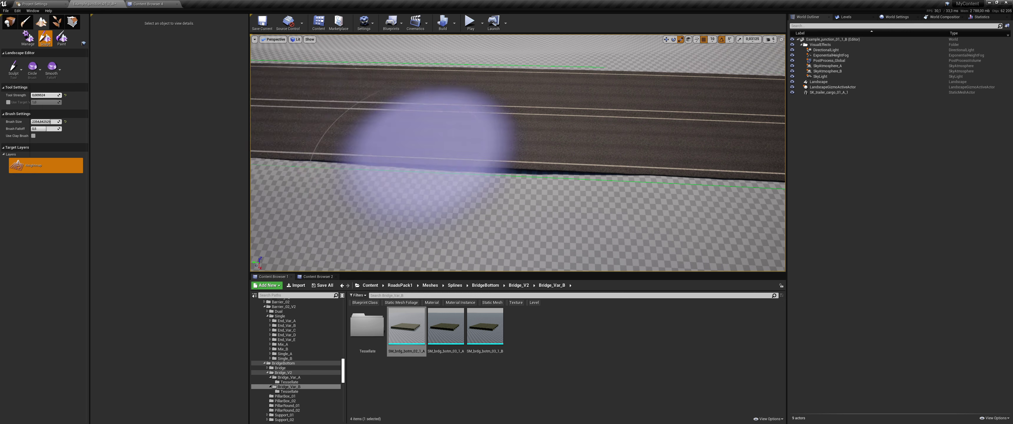
right_drag(468, 128, 467, 129)
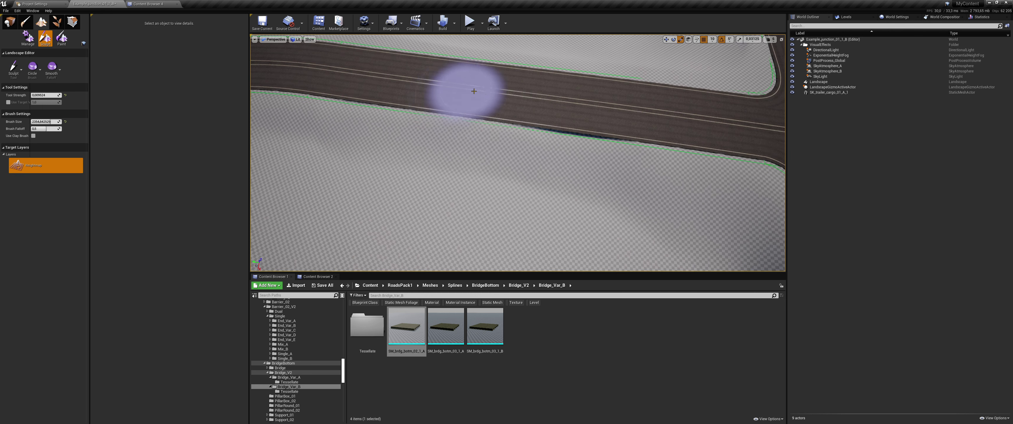
mouse_move(468, 129)
mouse_down()
mouse_move(626, 129)
mouse_move(609, 116)
mouse_move(413, 102)
mouse_up()
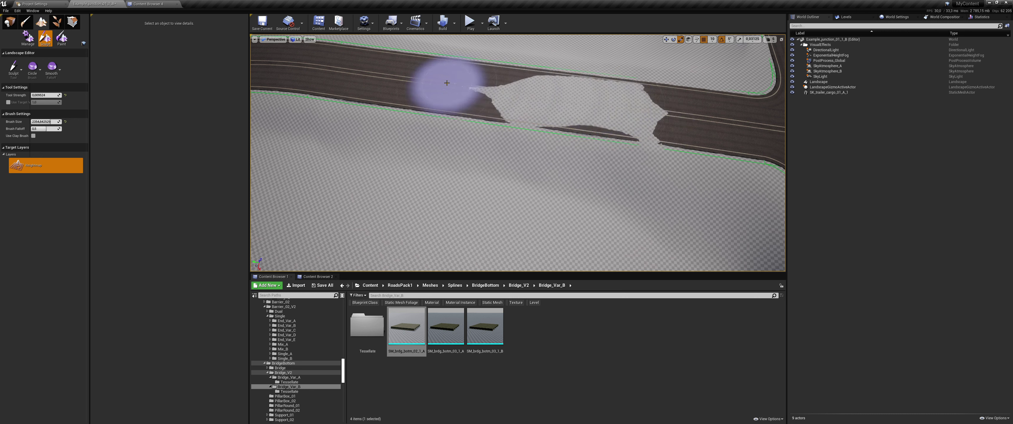
Smooth the raised patch across the road down to a narrow strip
click(7, 70)
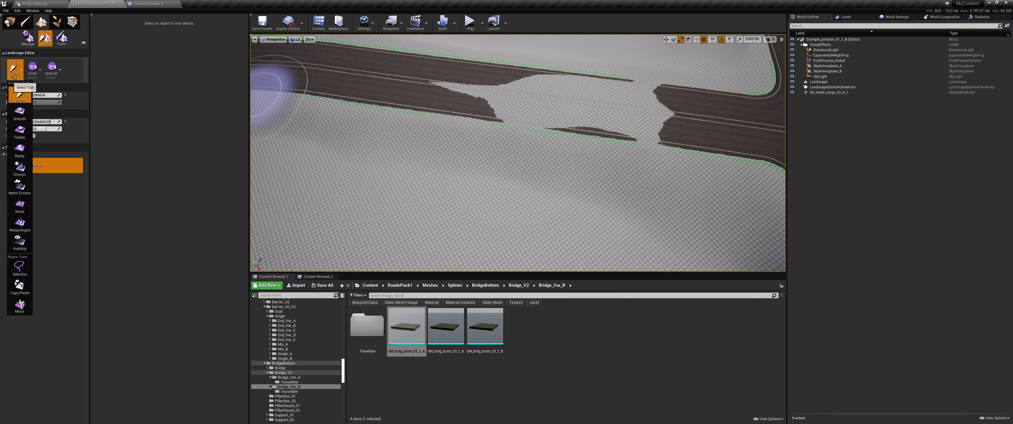
click(23, 88)
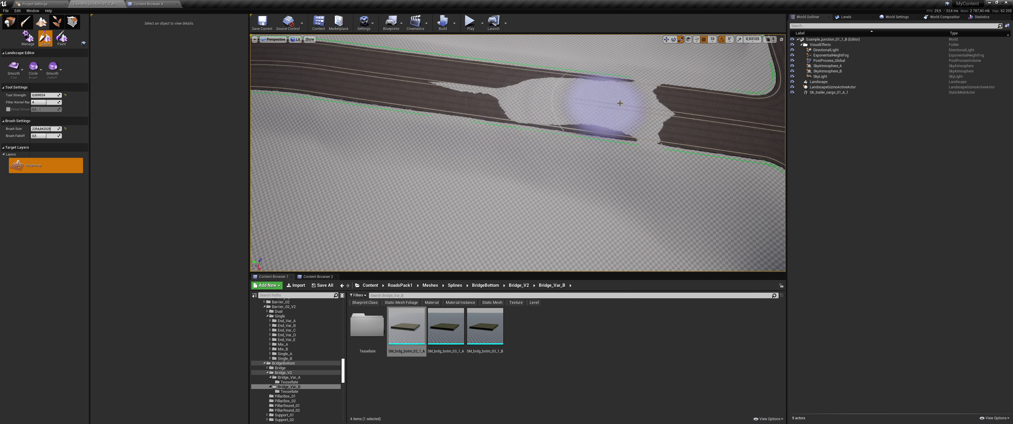
drag(476, 83, 535, 97)
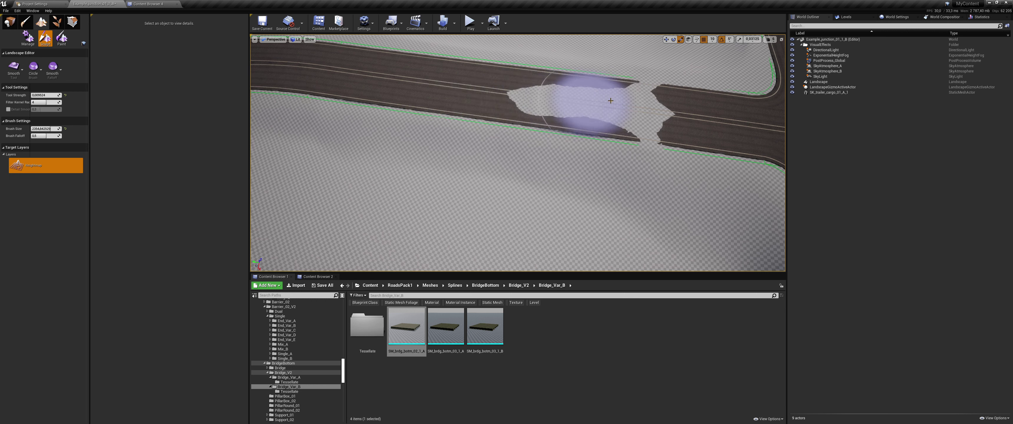
mouse_move(610, 101)
mouse_down()
mouse_move(656, 106)
mouse_move(557, 98)
mouse_up()
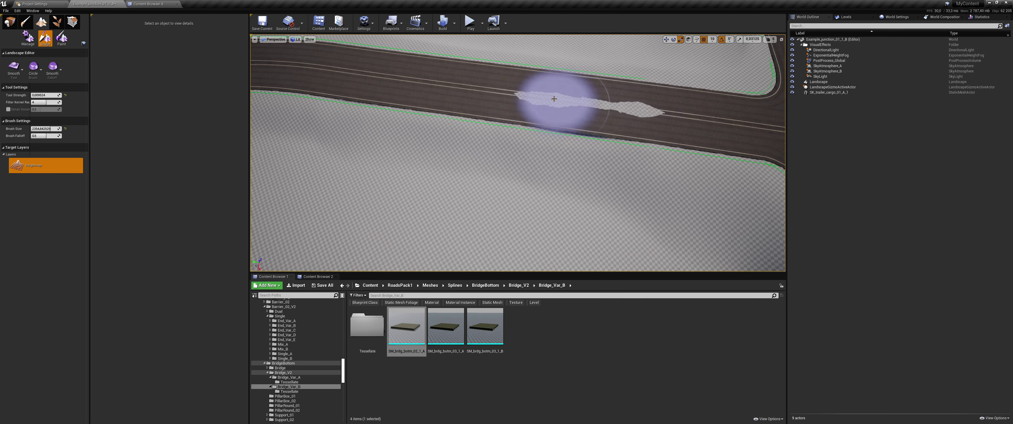
right_drag(553, 98, 531, 109)
Sculpt the terrain up in repeated passes over a long, wide stretch of the curved road
click(14, 68)
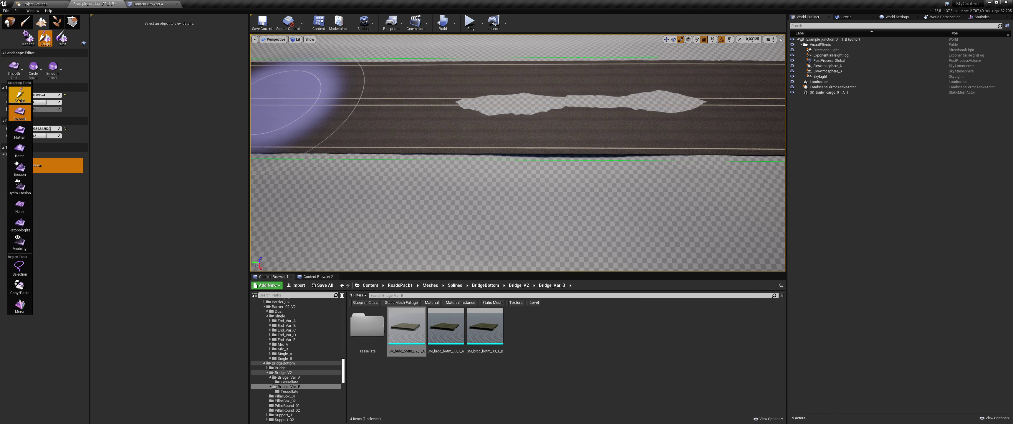
click(19, 98)
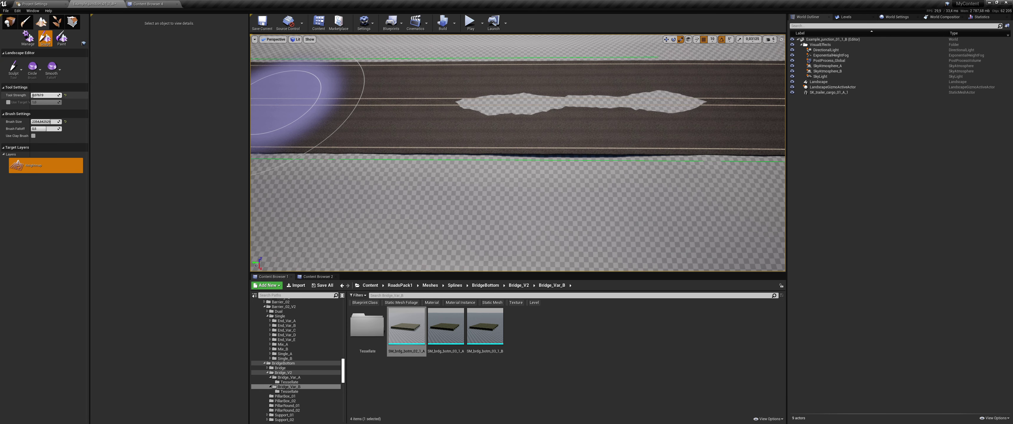
mouse_move(275, 90)
mouse_down()
mouse_move(606, 128)
mouse_move(582, 192)
mouse_move(522, 74)
mouse_move(546, 78)
mouse_up()
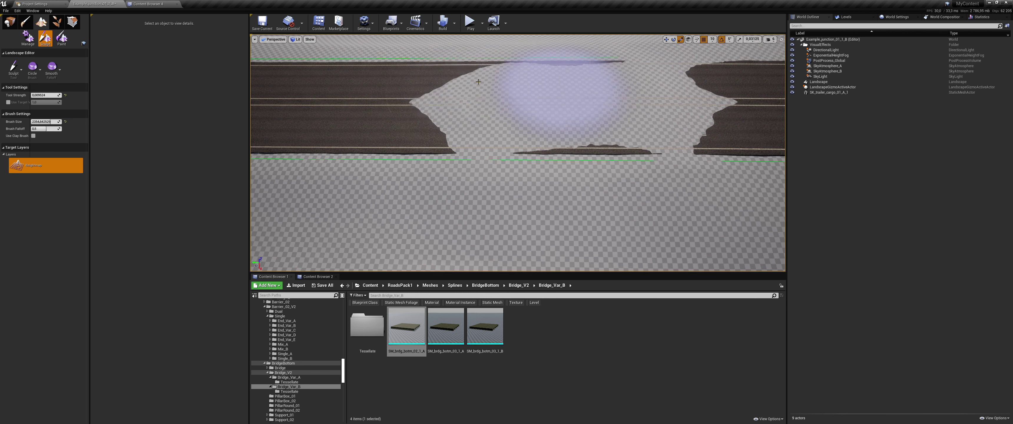
mouse_move(478, 82)
mouse_down()
mouse_move(611, 79)
mouse_move(470, 128)
mouse_move(654, 124)
mouse_up()
right_drag(654, 124, 590, 130)
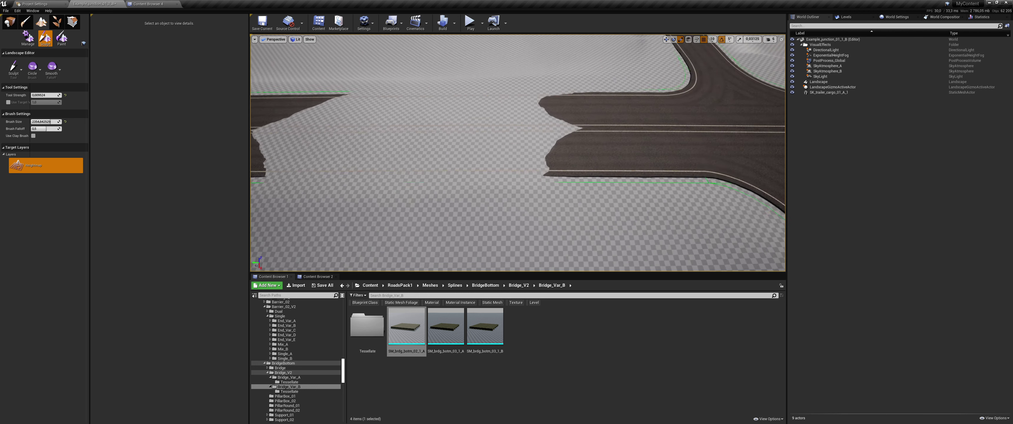
mouse_move(508, 124)
right_down()
mouse_move(472, 130)
mouse_move(547, 125)
right_up()
mouse_move(547, 124)
mouse_down()
mouse_move(660, 140)
mouse_move(420, 114)
mouse_up()
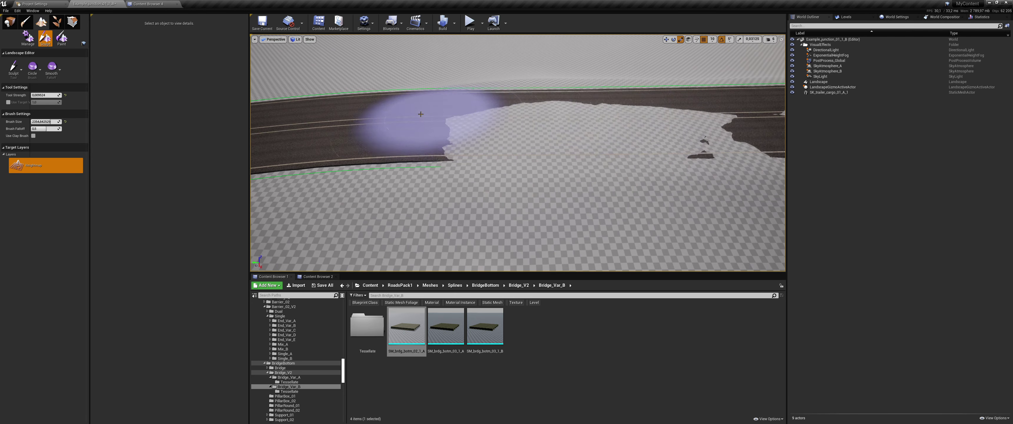
right_drag(420, 113, 460, 119)
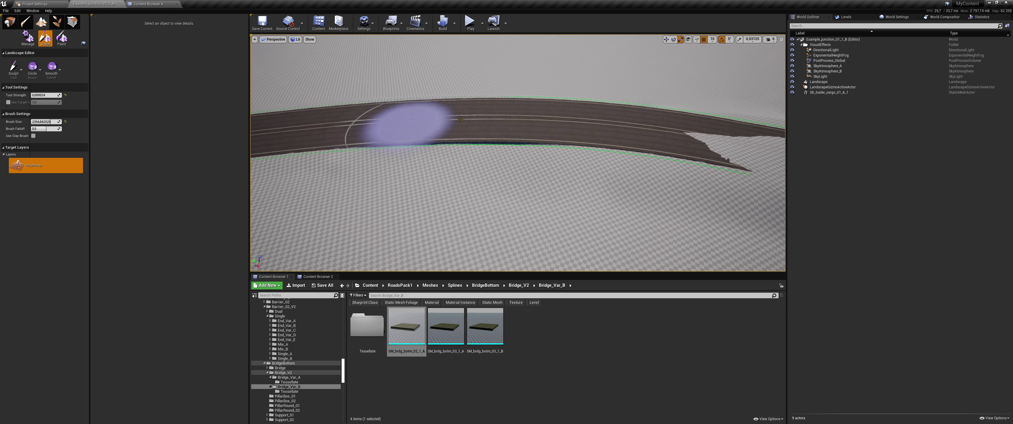
mouse_move(460, 119)
mouse_down()
mouse_move(440, 120)
mouse_move(519, 118)
mouse_move(150, 107)
mouse_up()
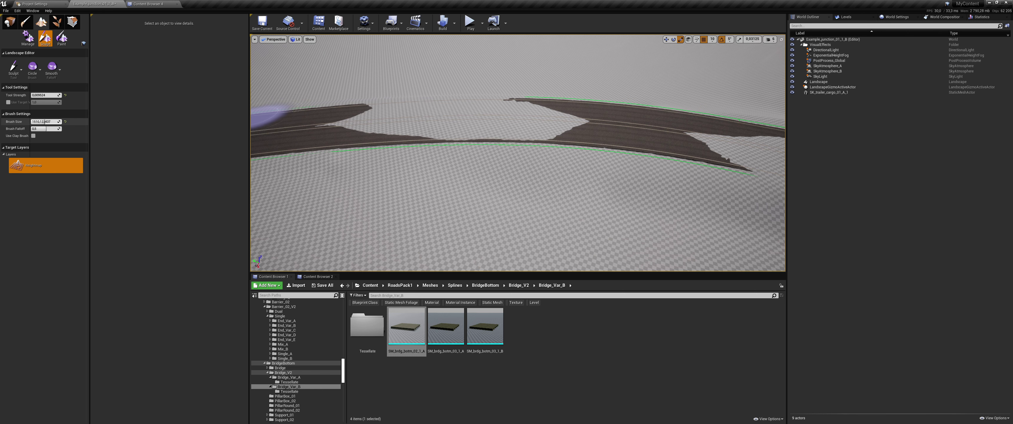
right_drag(427, 83, 428, 83)
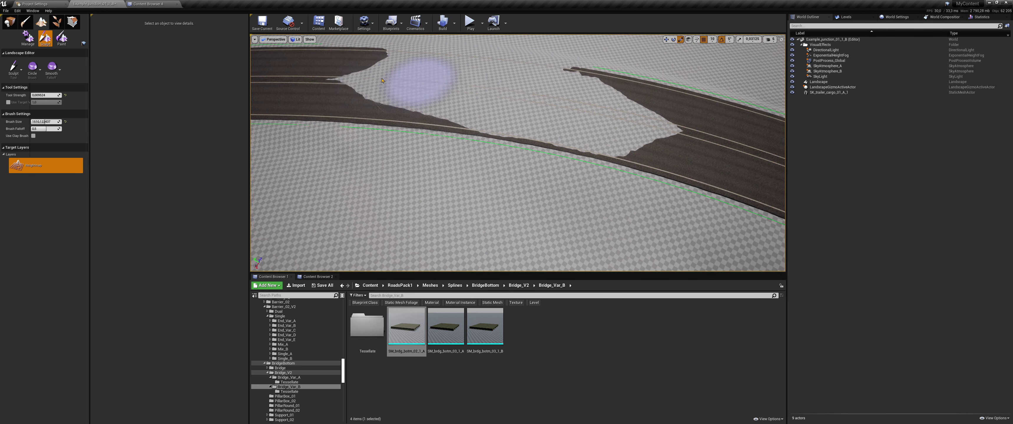
Smooth away the terrain breaking through the curved road, filling the road hole
click(12, 71)
click(25, 87)
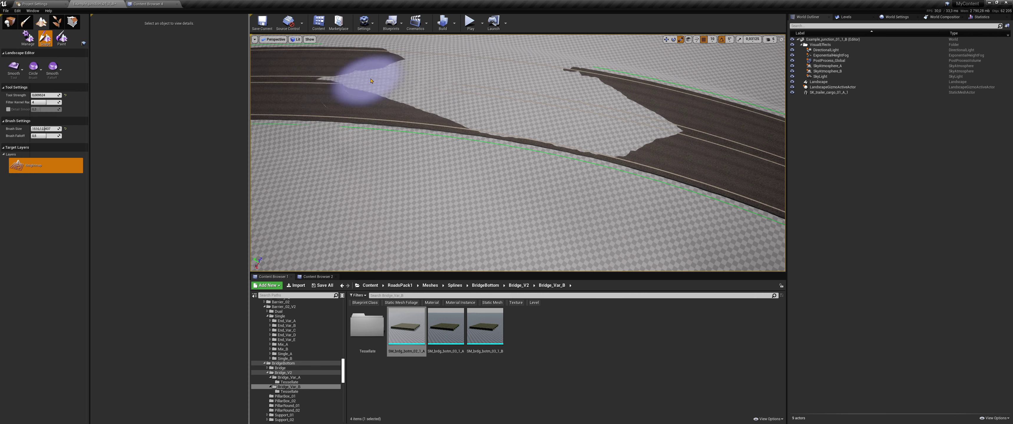
drag(371, 81, 500, 81)
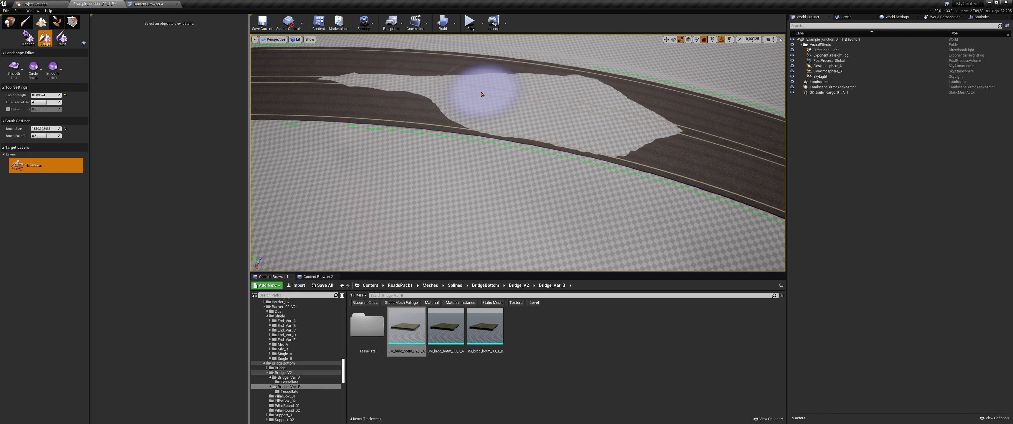
mouse_move(521, 104)
mouse_down()
mouse_move(640, 117)
mouse_move(474, 92)
mouse_up()
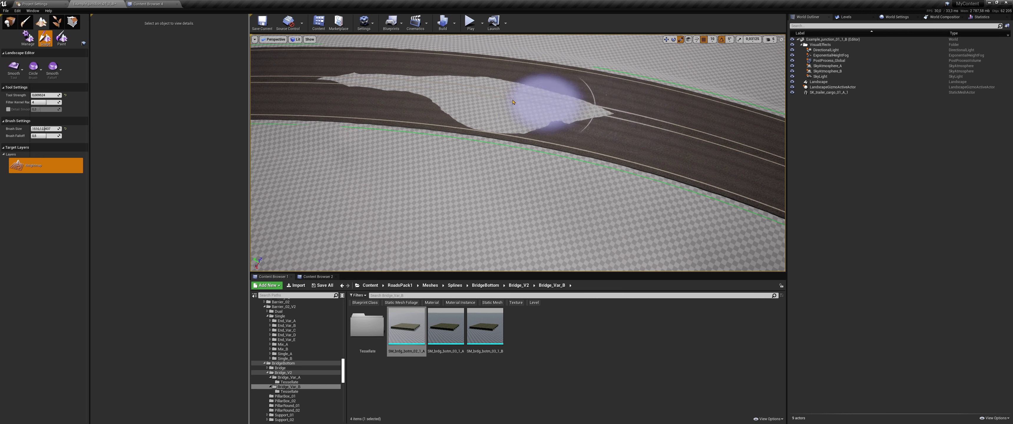
mouse_move(473, 91)
mouse_down()
mouse_move(339, 83)
mouse_move(560, 104)
mouse_up()
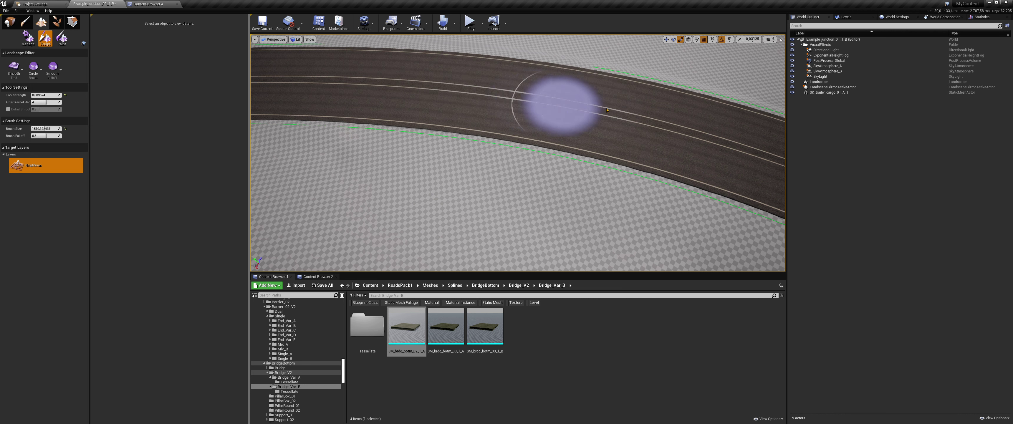
mouse_move(560, 104)
right_down()
mouse_move(551, 118)
mouse_move(526, 107)
right_up()
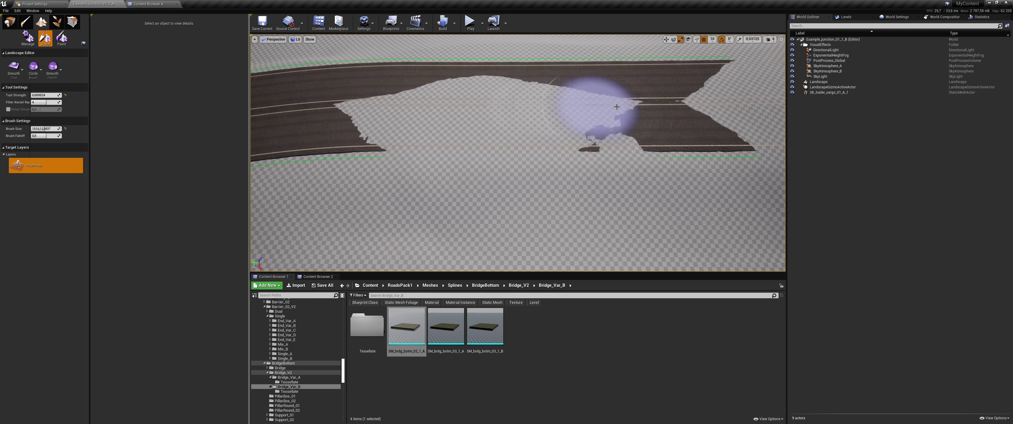
mouse_move(526, 107)
mouse_down()
mouse_move(457, 102)
mouse_move(555, 115)
mouse_move(503, 112)
mouse_up()
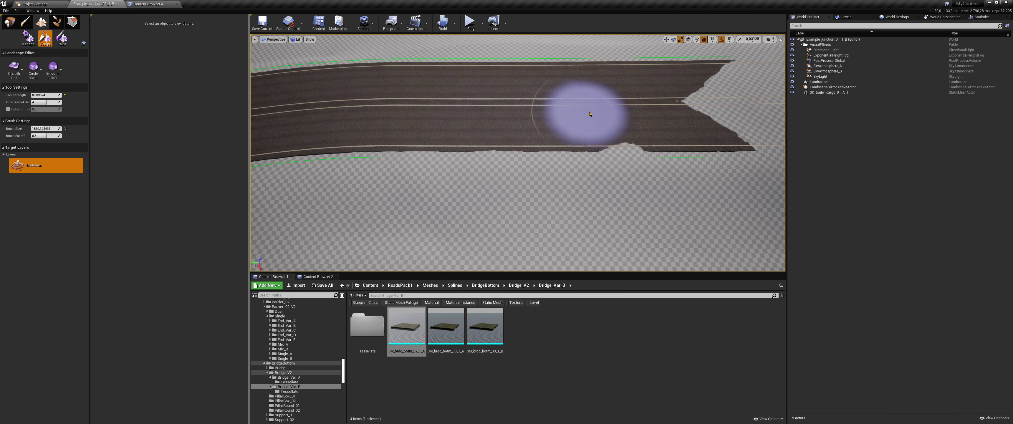
middle_drag(503, 112, 534, 99)
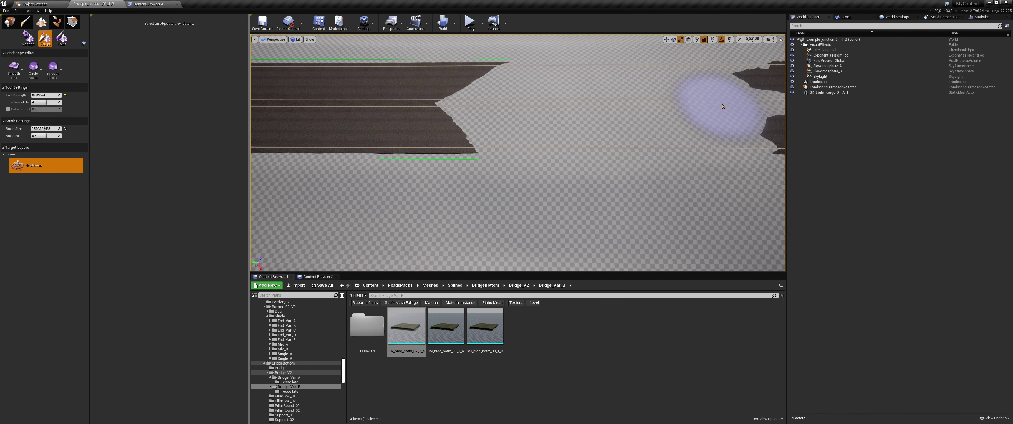
Smooth the remaining edge patches and gaps, finishing the road edge at very low strength
drag(722, 106, 643, 93)
middle_drag(532, 88, 618, 106)
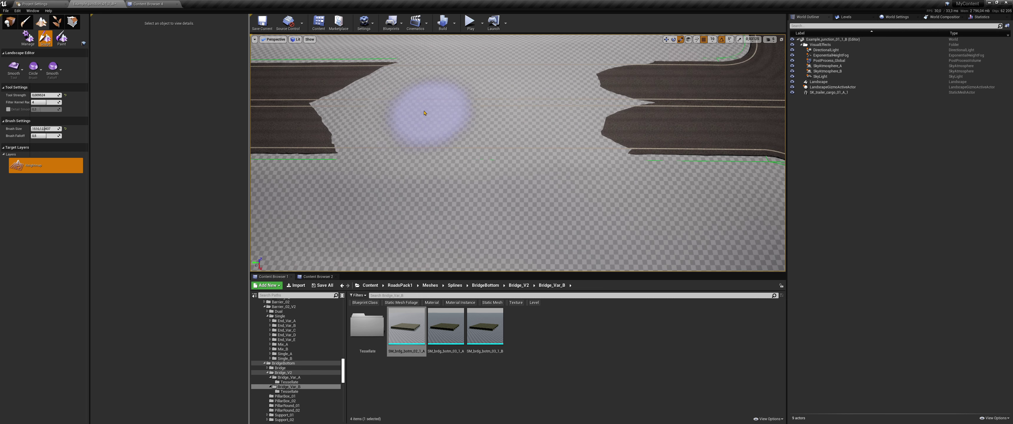
drag(563, 99, 299, 98)
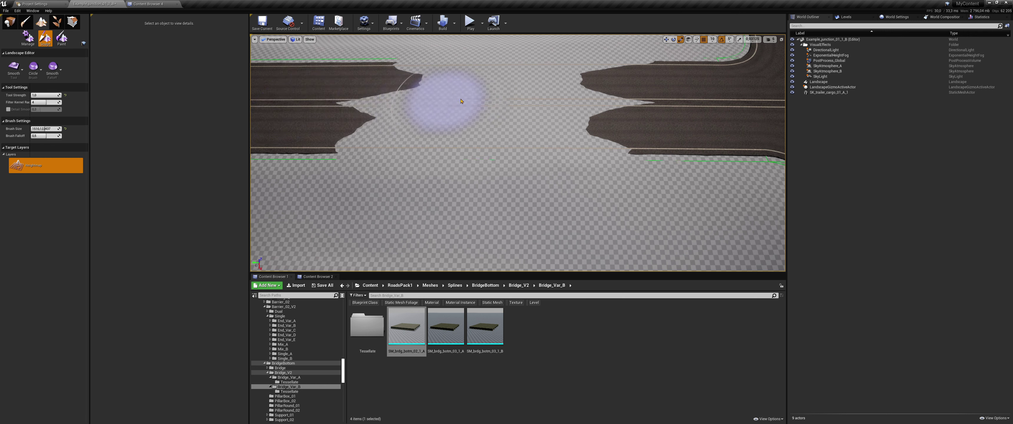
mouse_move(461, 101)
mouse_down()
mouse_move(498, 109)
mouse_move(654, 94)
mouse_move(398, 101)
mouse_up()
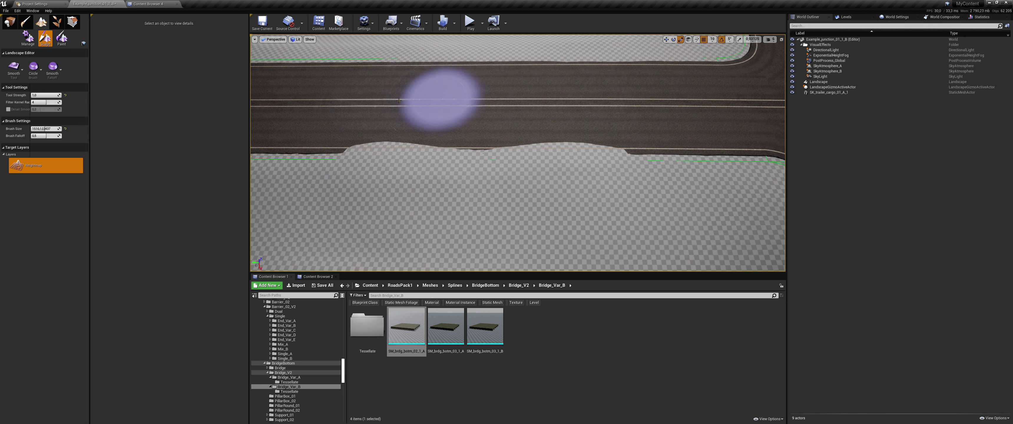
drag(45, 94, 51, 94)
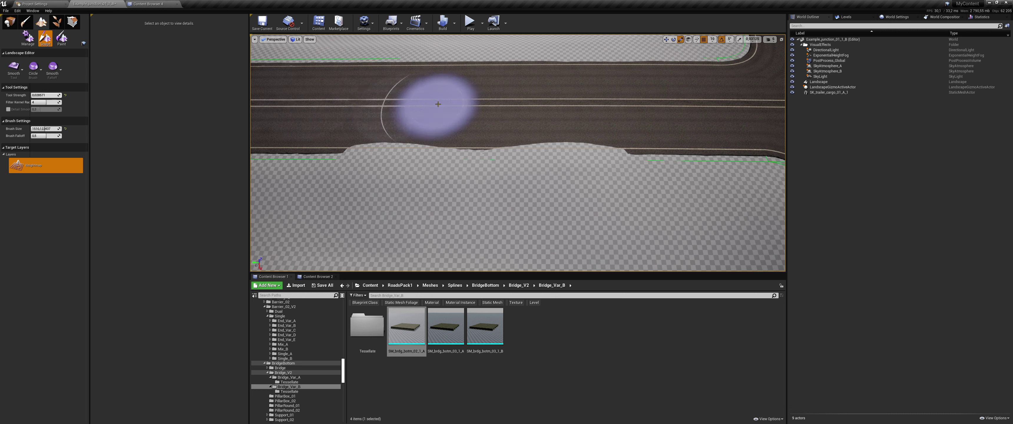
mouse_move(429, 102)
mouse_down()
mouse_move(592, 115)
mouse_move(350, 107)
mouse_up()
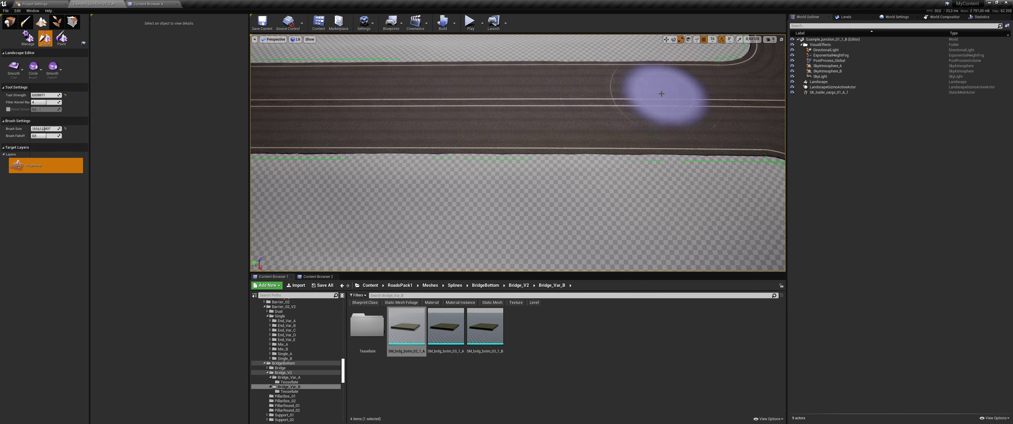
mouse_move(351, 106)
right_down()
mouse_move(351, 79)
mouse_move(350, 126)
mouse_move(377, 130)
mouse_move(332, 104)
right_up()
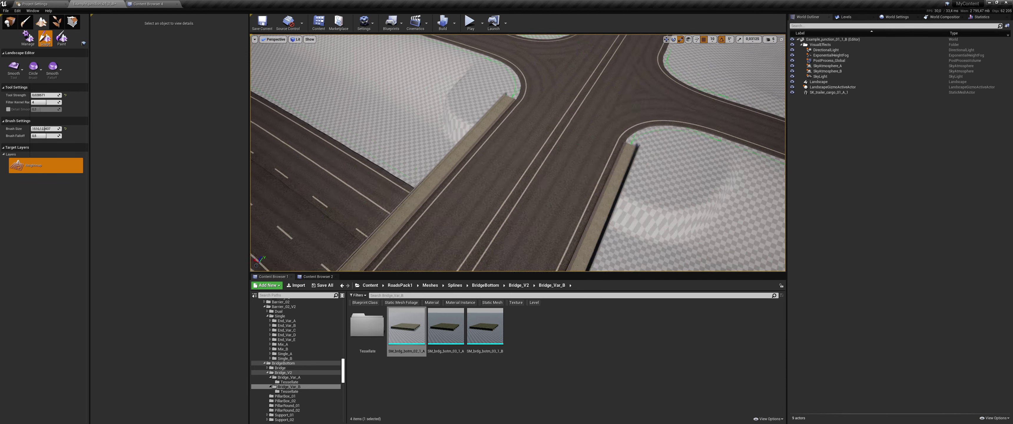
Inspect the T-junction and bridge from low, close and overhead angles, then open the sculpting tool list
right_drag(504, 142, 527, 153)
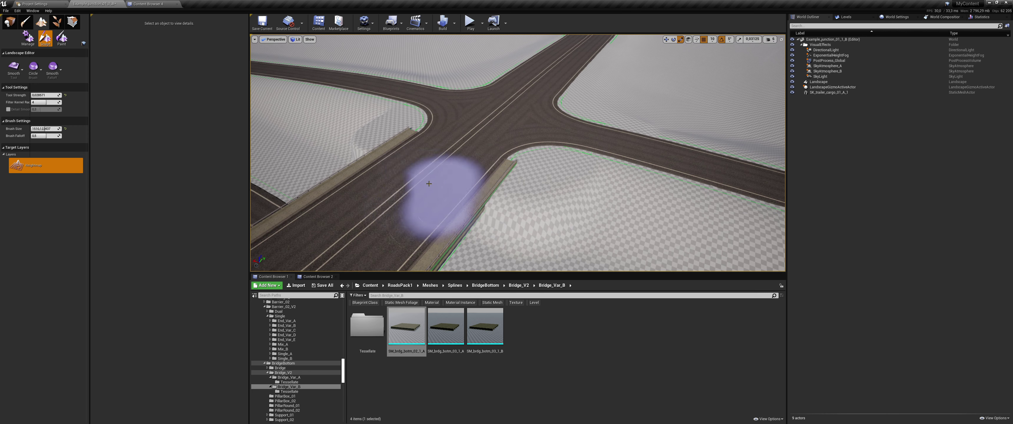
right_drag(370, 135, 283, 152)
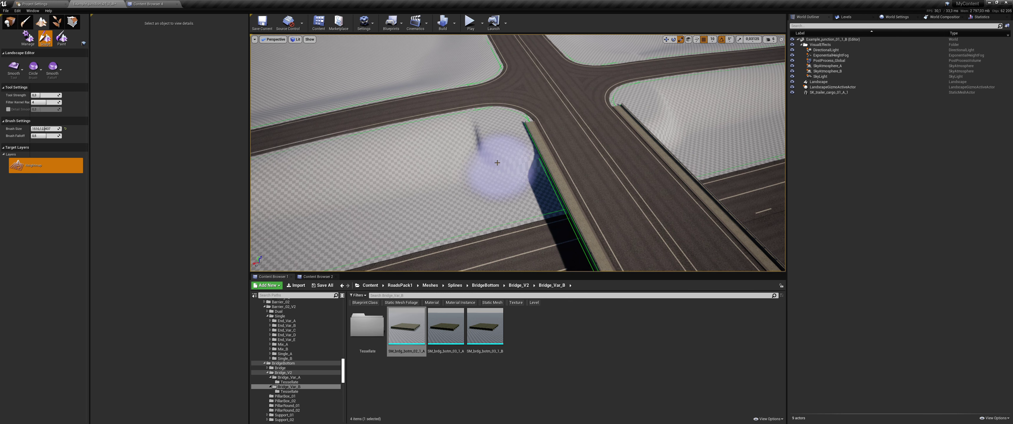
right_drag(565, 148, 362, 142)
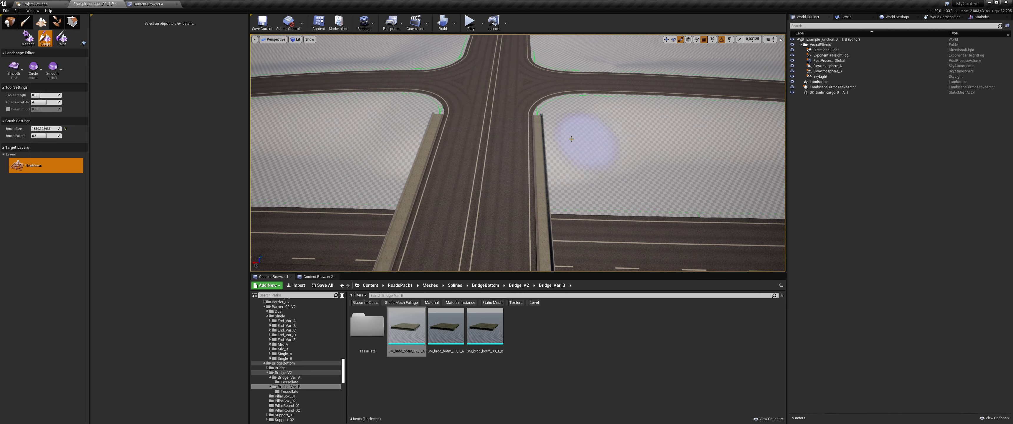
mouse_move(398, 139)
right_down()
mouse_move(393, 157)
mouse_move(473, 134)
right_up()
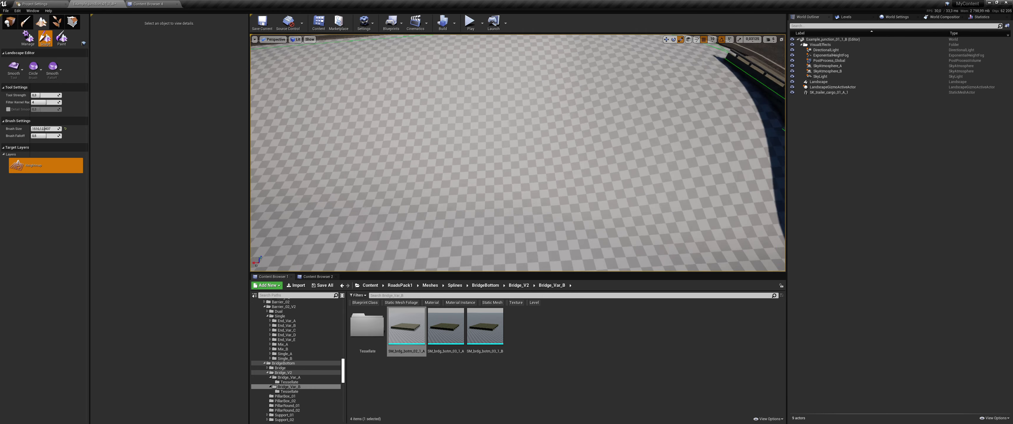
scroll(550, 145, down, 5)
right_drag(637, 154, 629, 165)
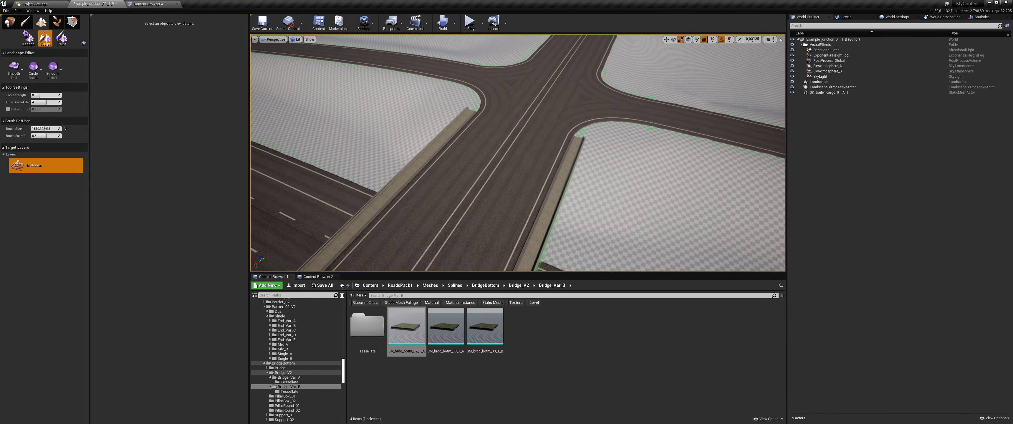
scroll(518, 153, down, 5)
mouse_move(517, 153)
right_down()
mouse_move(551, 149)
mouse_move(519, 154)
mouse_move(526, 149)
mouse_move(519, 173)
right_up()
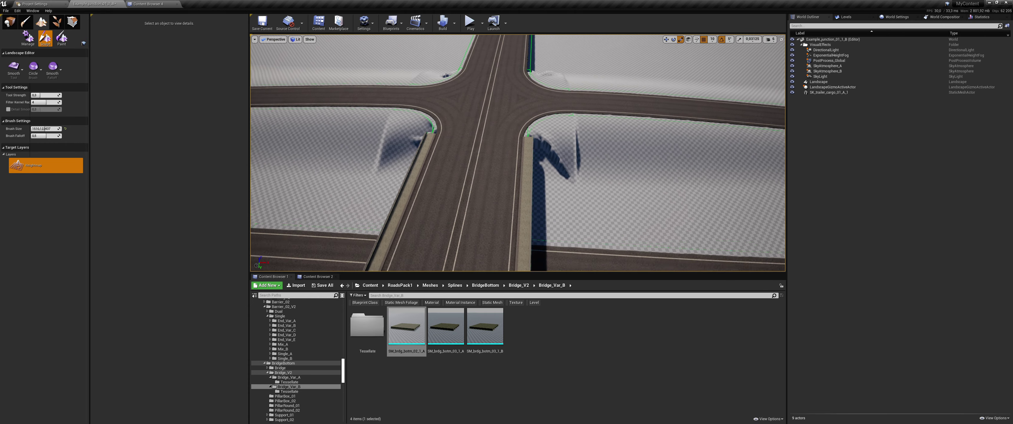
right_drag(666, 141, 666, 142)
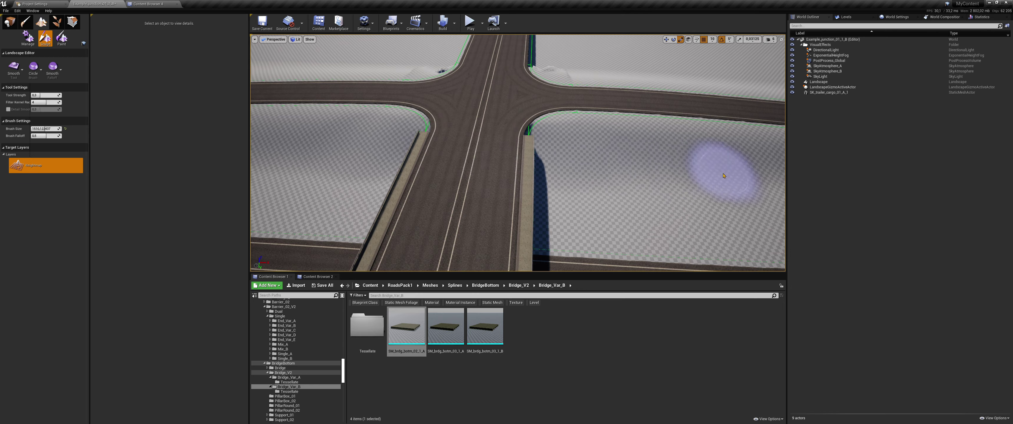
right_drag(721, 169, 721, 169)
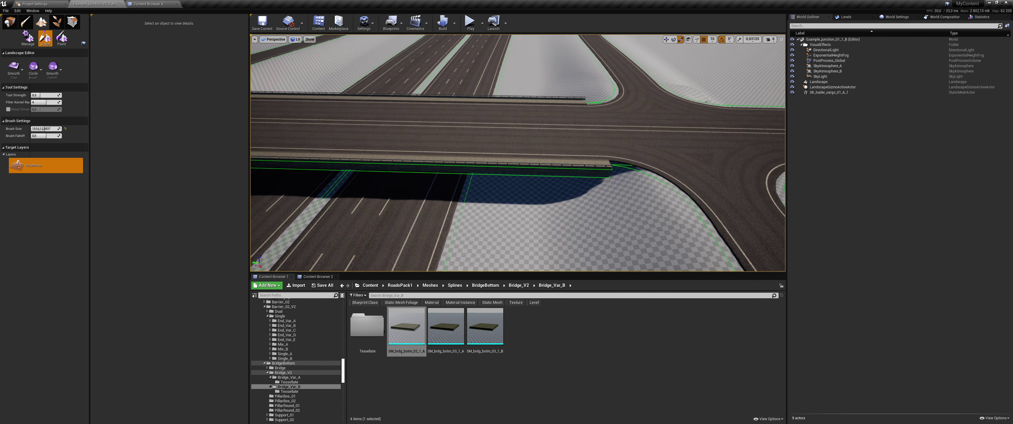
right_drag(721, 169, 721, 169)
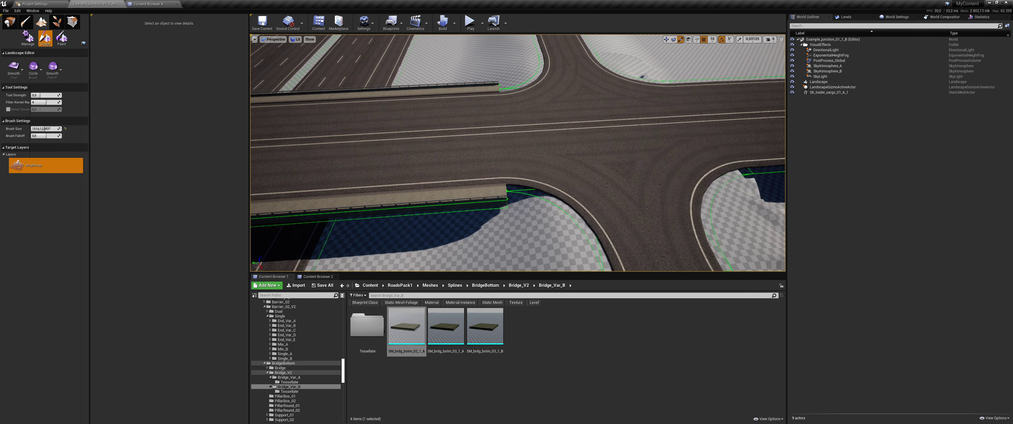
click(24, 74)
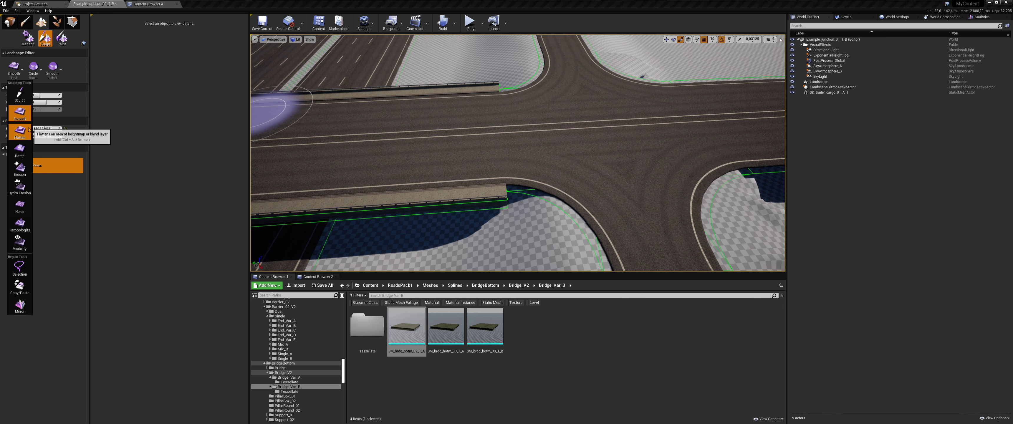
Flatten the terrain under the bridge end with the Flatten tool
click(18, 124)
mouse_move(598, 167)
mouse_down()
mouse_move(499, 128)
mouse_move(495, 164)
mouse_up()
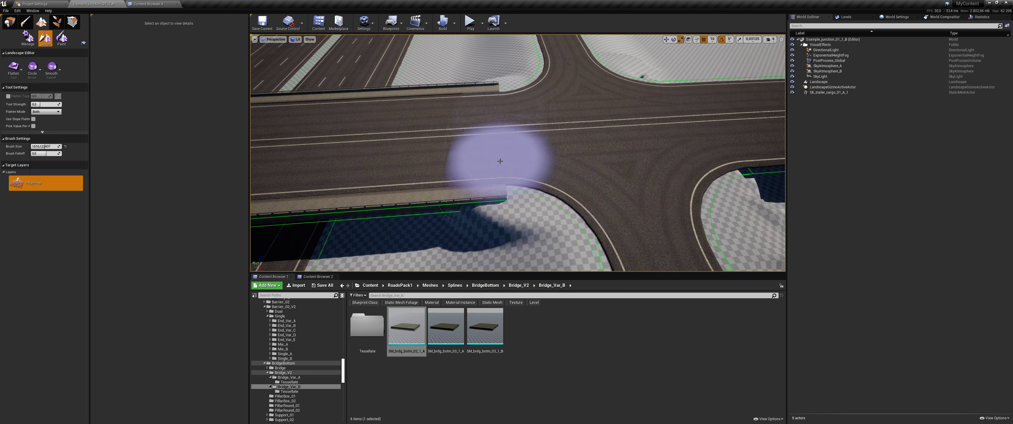
right_drag(495, 164, 542, 154)
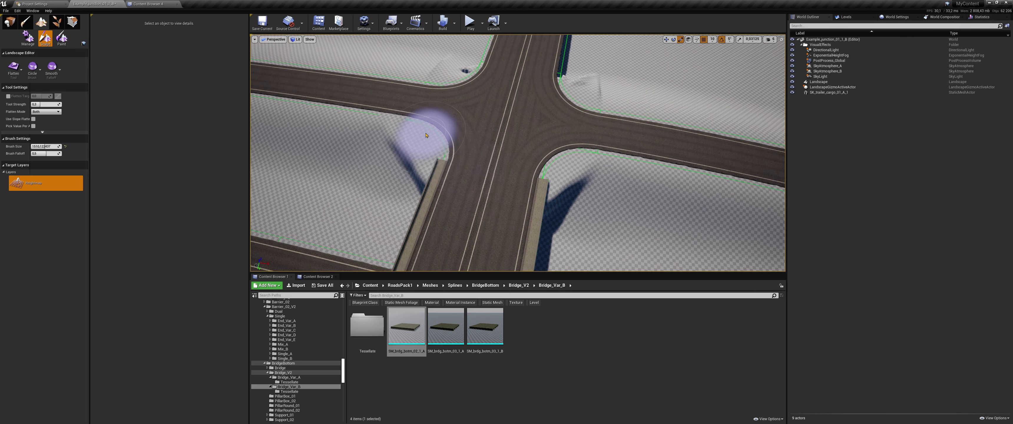
Level the terrain at the right curb corner up to the road edge
right_drag(591, 148, 447, 141)
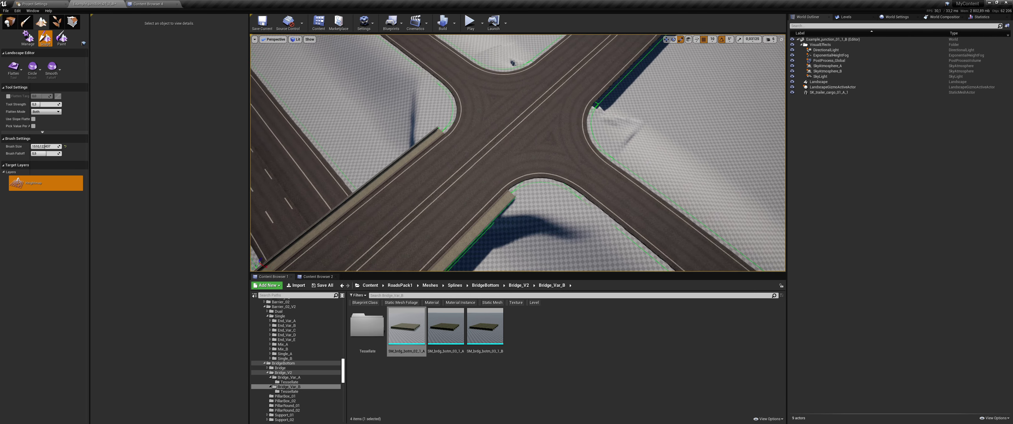
drag(511, 155, 538, 114)
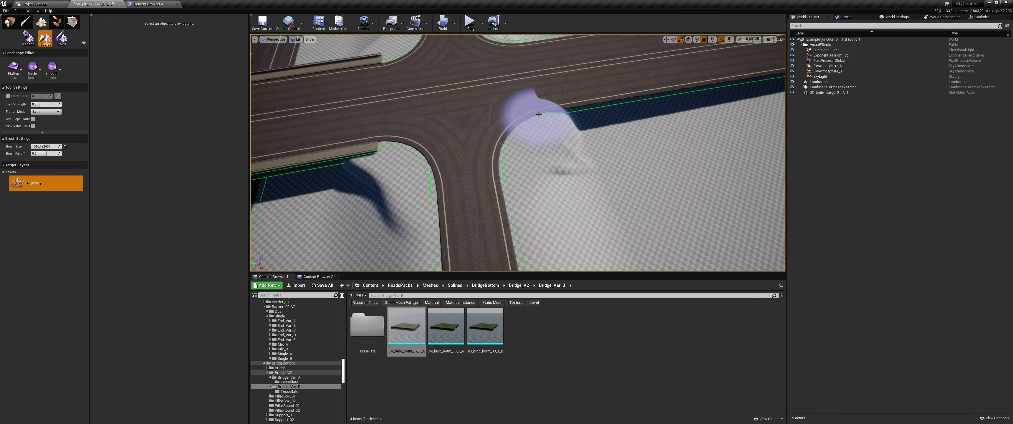
drag(561, 139, 566, 90)
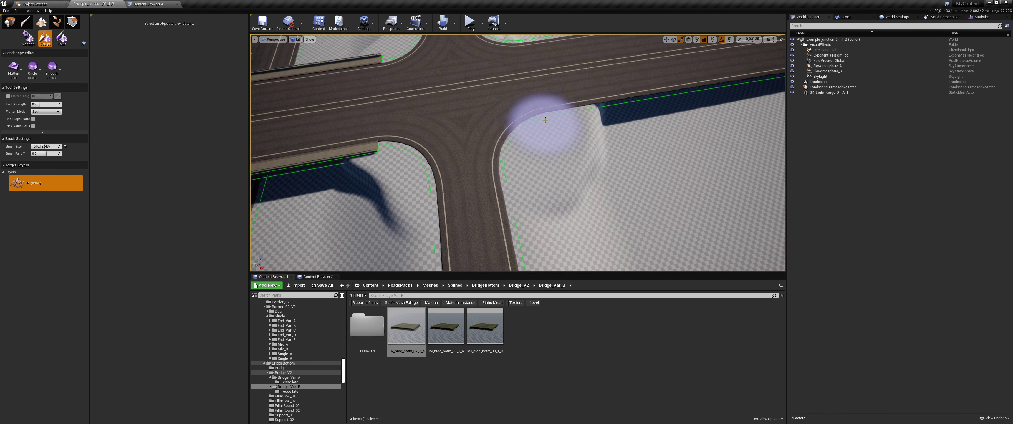
right_drag(545, 120, 537, 108)
right_drag(497, 62, 483, 79)
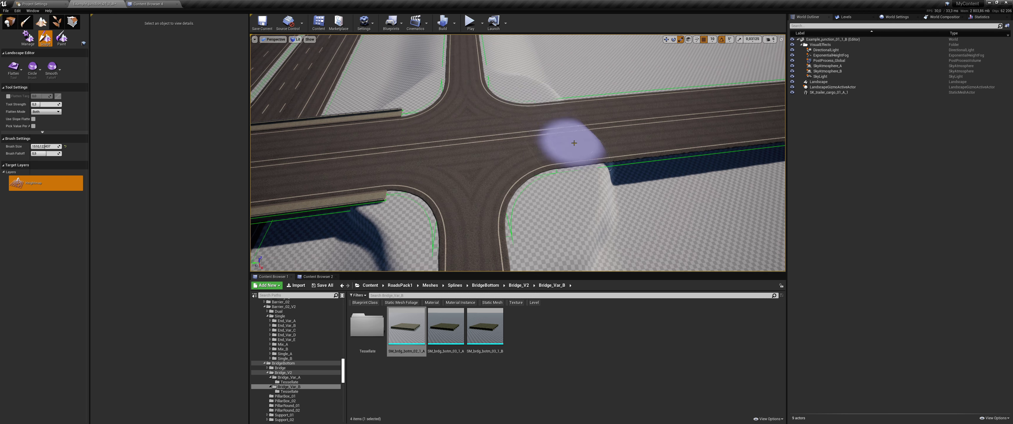
right_drag(565, 174, 394, 166)
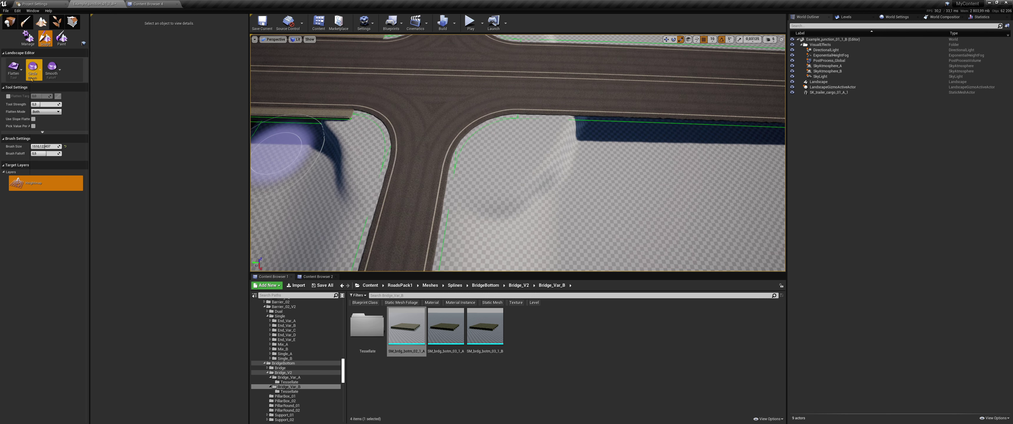
click(13, 69)
Smooth out the terrain bump beside the straight road's edge, then open the sculpting tool list
click(16, 103)
mouse_move(315, 150)
right_down()
mouse_move(399, 153)
mouse_move(385, 154)
right_up()
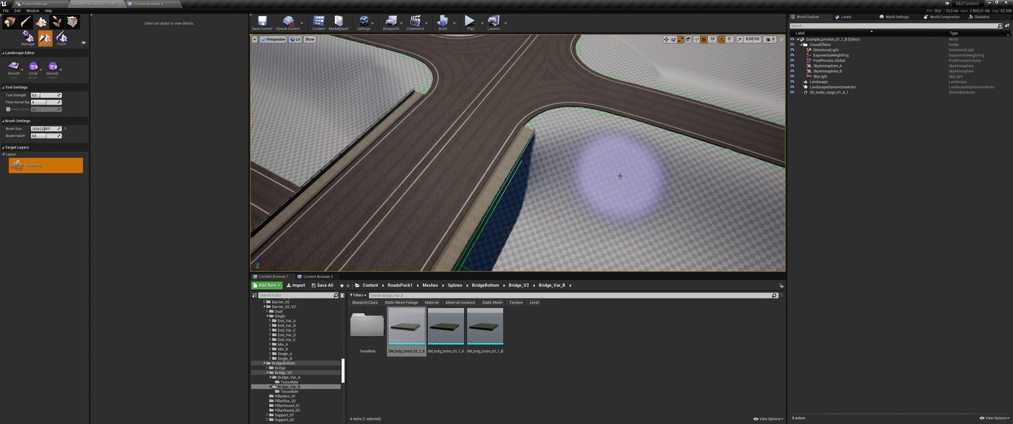
right_drag(452, 165, 432, 169)
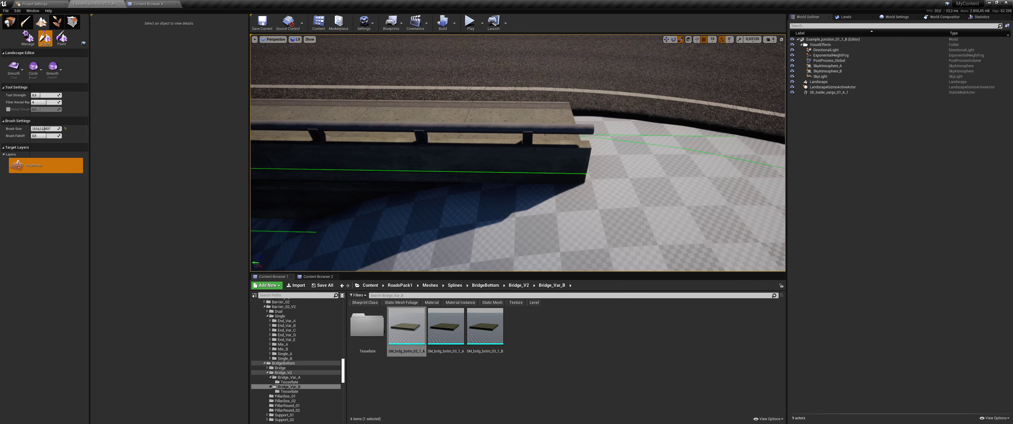
mouse_move(432, 169)
right_down()
mouse_move(571, 140)
mouse_move(536, 199)
mouse_move(492, 169)
right_up()
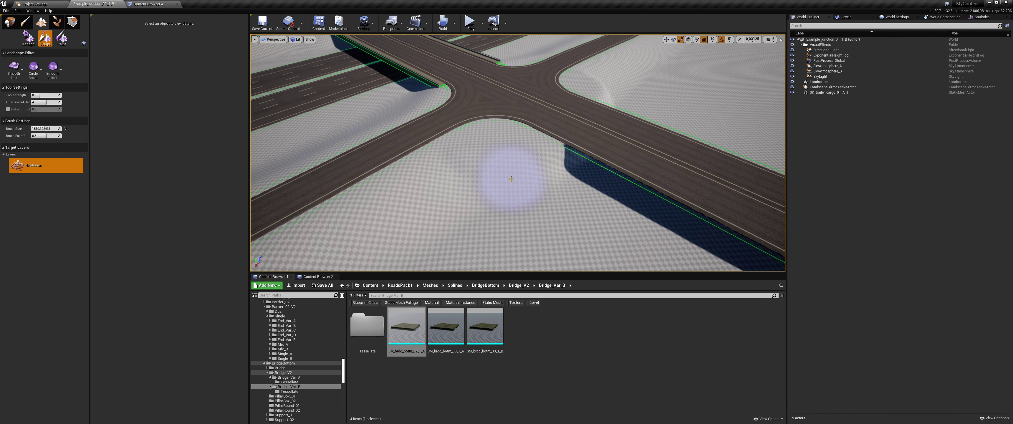
drag(607, 158, 611, 117)
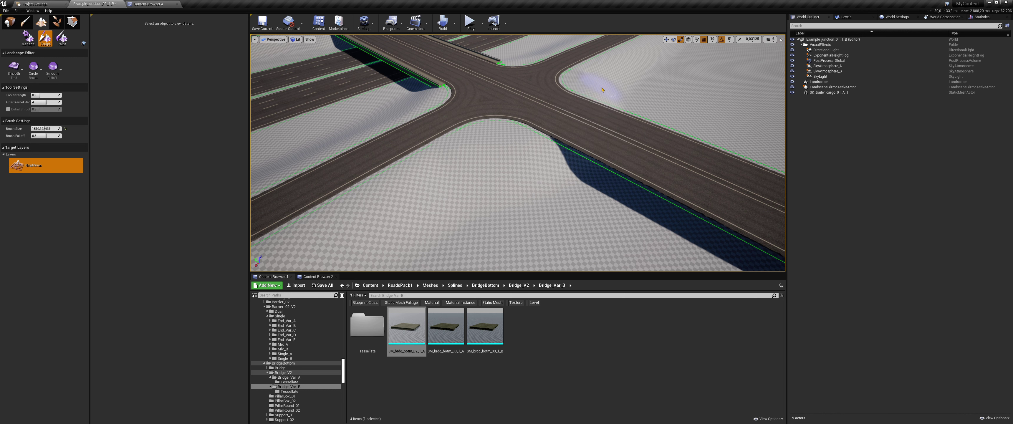
right_drag(610, 124, 581, 129)
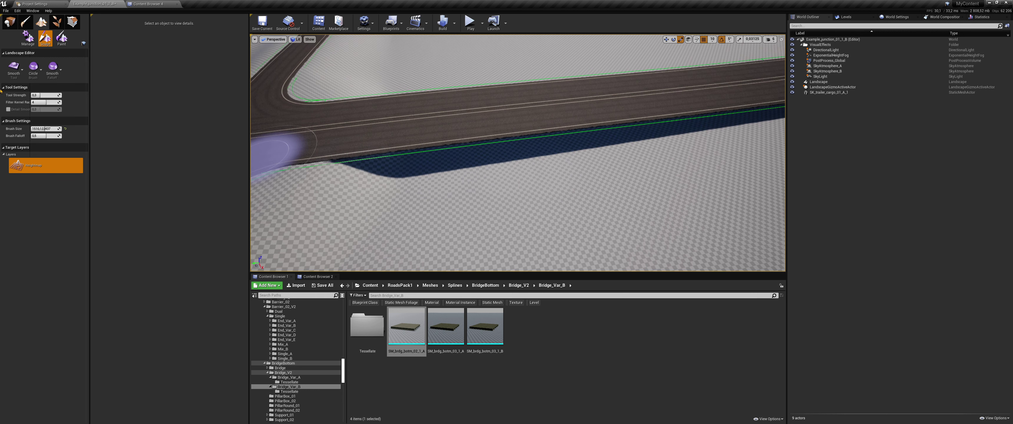
click(12, 74)
Raise terrain mounds along the road's outer edge, briefly selecting the road spline in Manage mode
click(19, 101)
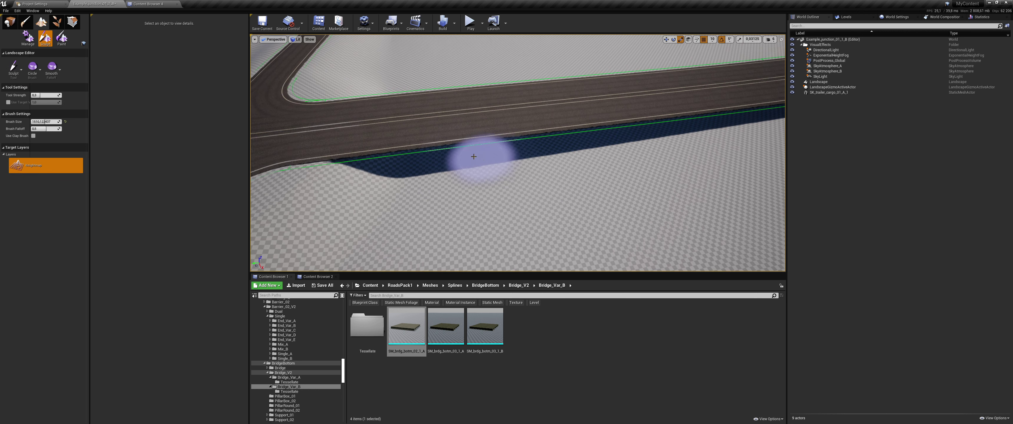
mouse_move(480, 158)
mouse_down()
mouse_move(403, 154)
mouse_move(544, 138)
mouse_up()
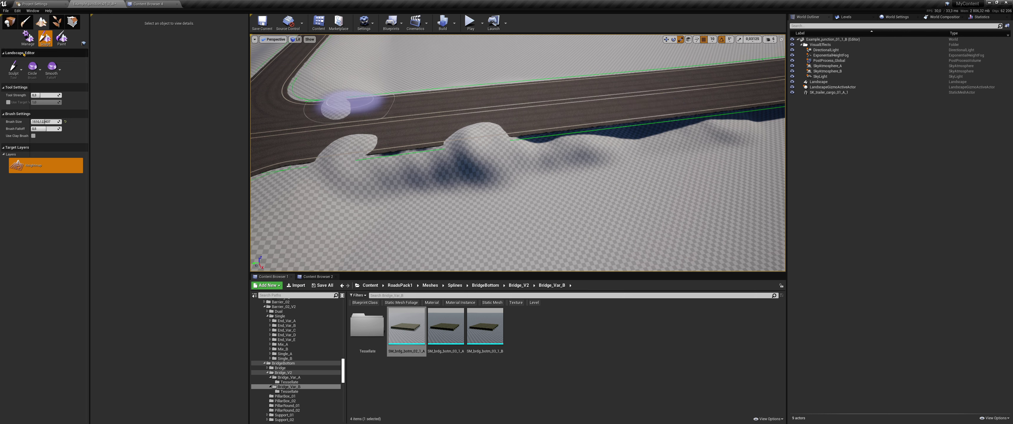
click(28, 37)
click(458, 118)
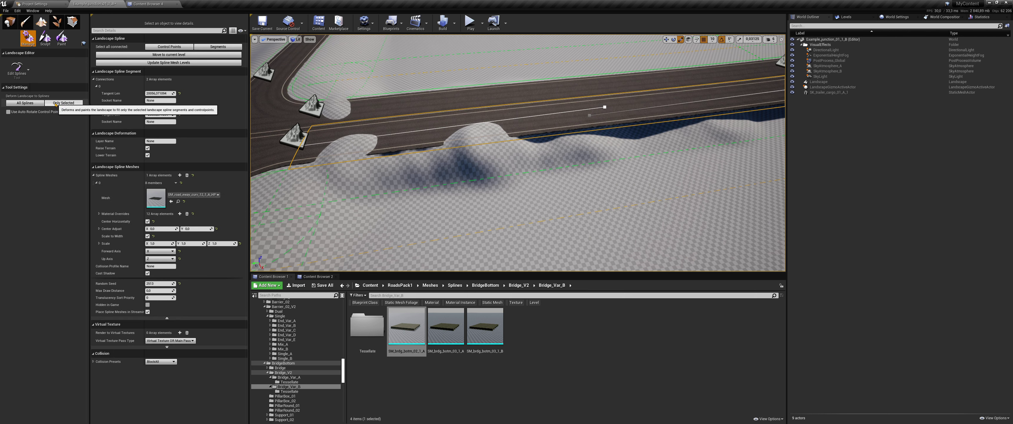
click(45, 38)
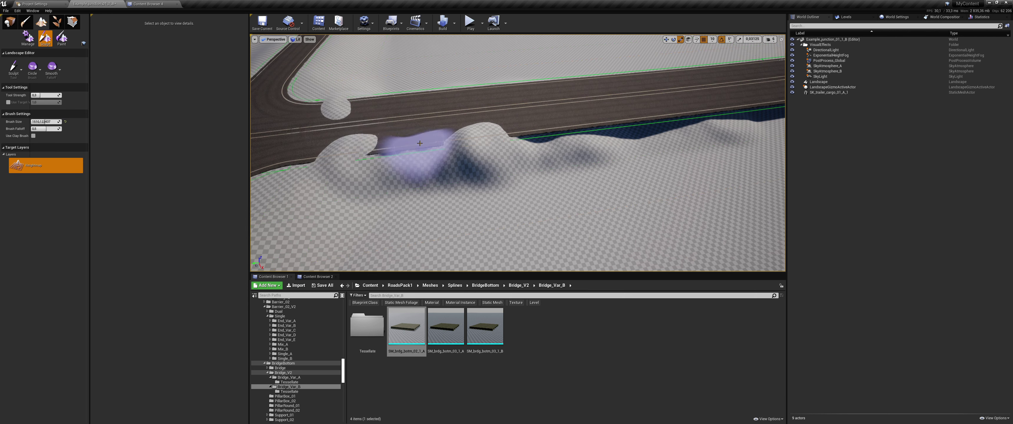
right_drag(430, 140, 275, 118)
Flatten the dips and mounds beside the road into a level band between the two road ends
click(19, 80)
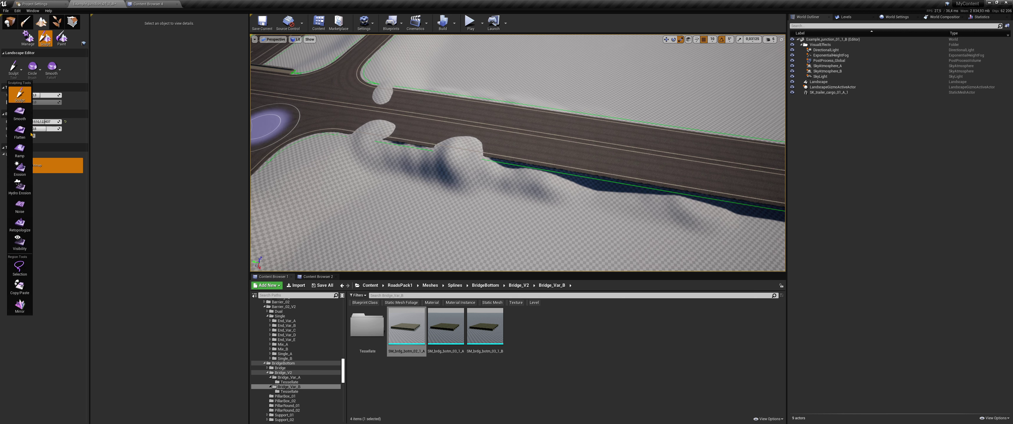
click(19, 130)
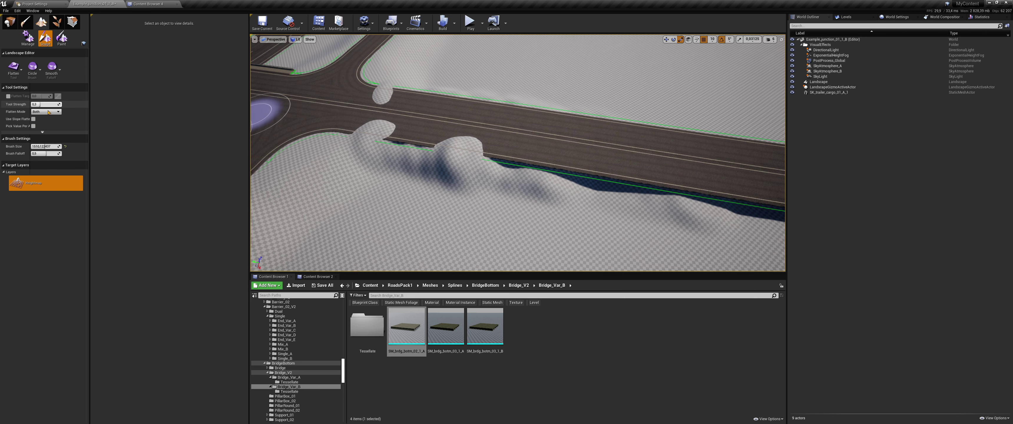
drag(271, 108, 718, 174)
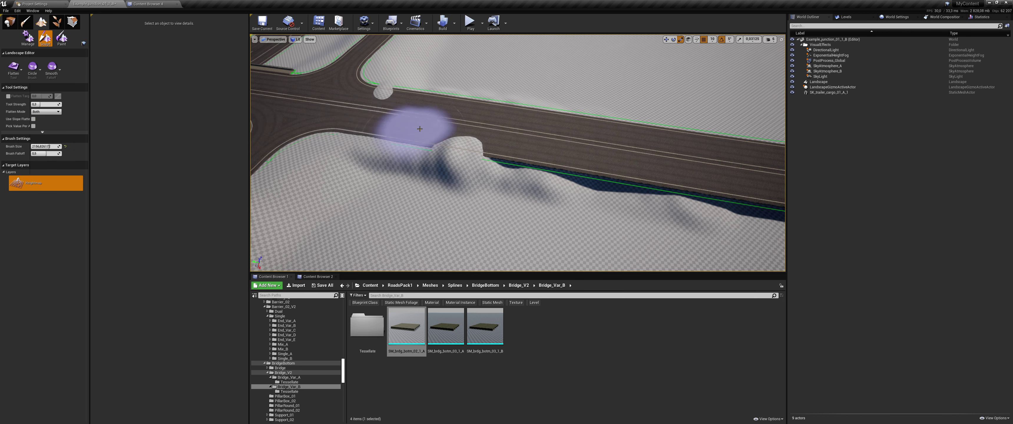
drag(575, 146, 406, 106)
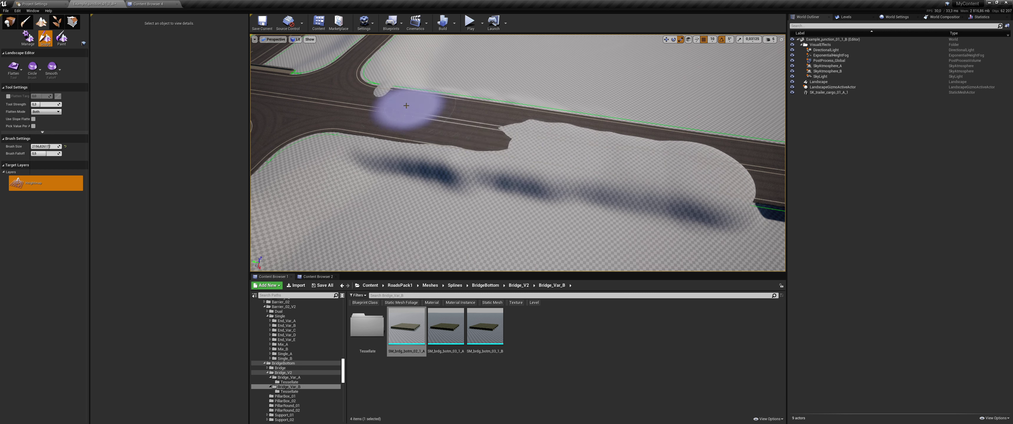
drag(293, 92, 718, 160)
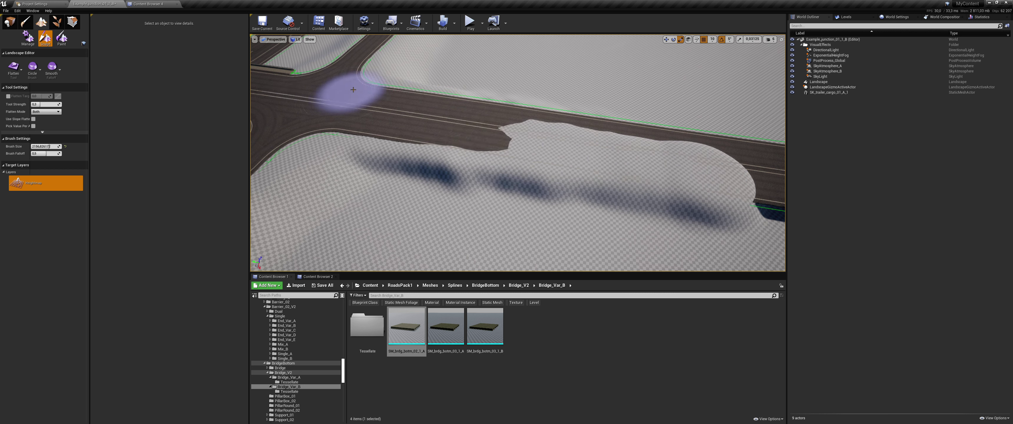
right_drag(717, 161, 449, 132)
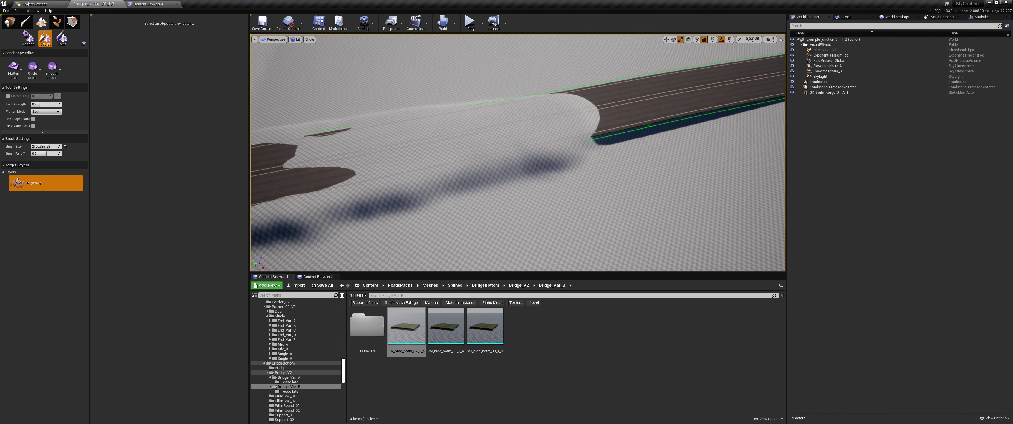
drag(449, 131, 353, 107)
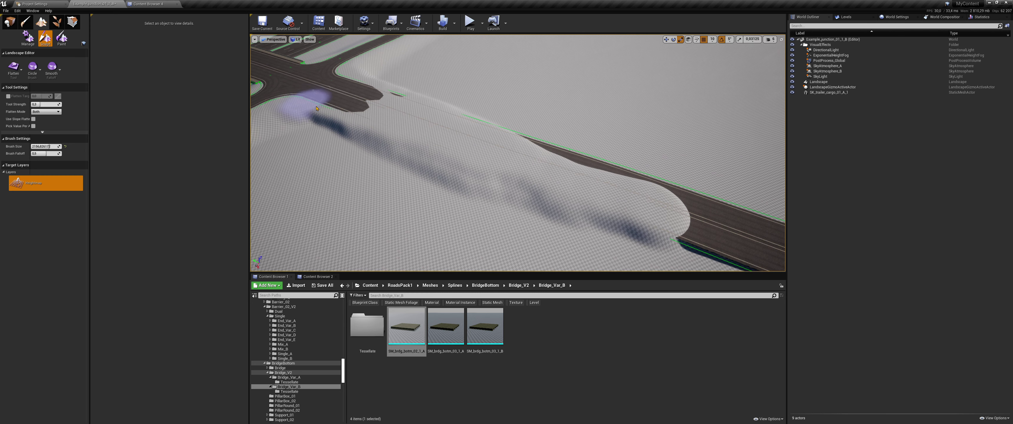
right_drag(671, 195, 422, 145)
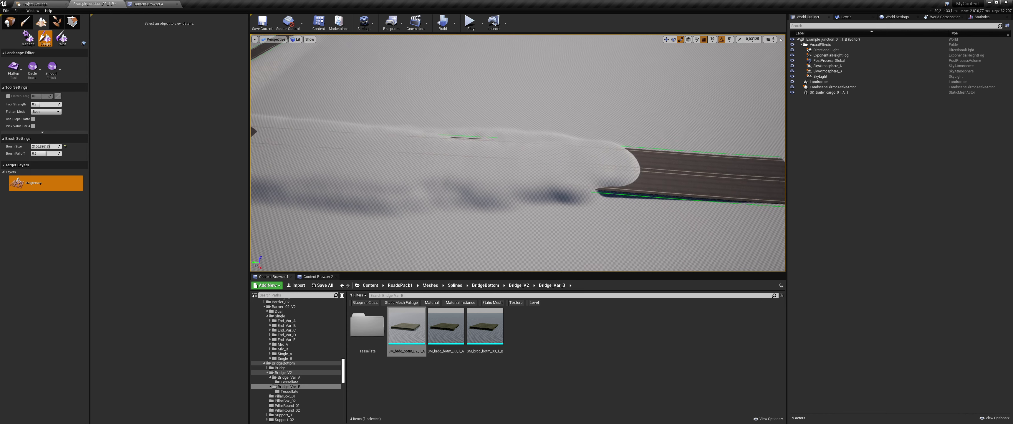
mouse_move(635, 161)
right_down()
mouse_move(402, 163)
mouse_move(379, 142)
right_up()
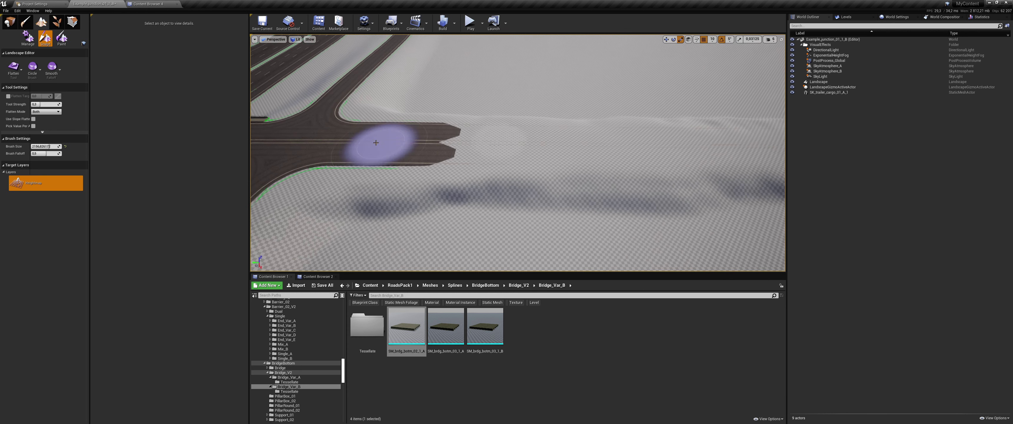
click(12, 71)
Smooth the flattened terrain at the road's end so it blends into the road edges
click(15, 110)
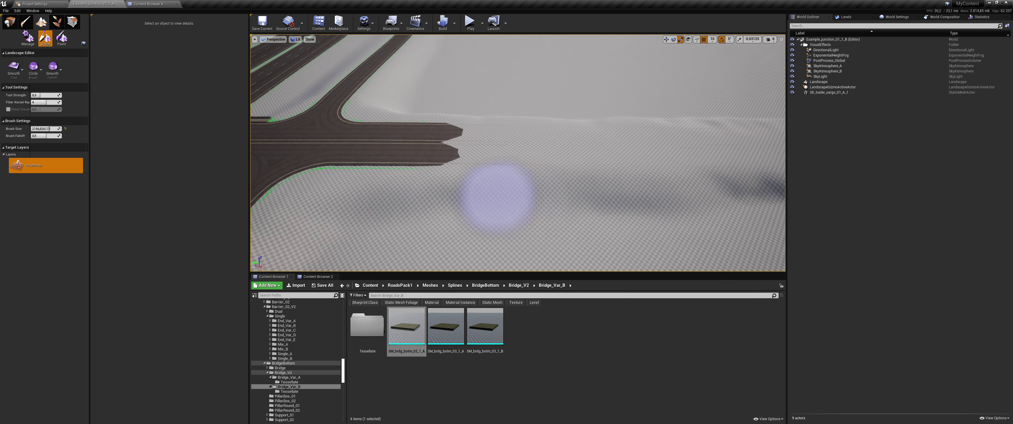
right_drag(486, 197, 633, 155)
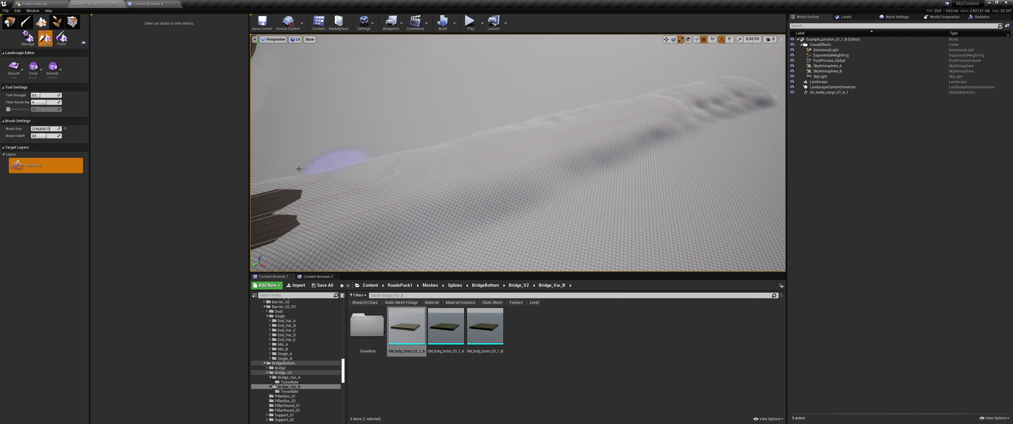
right_drag(353, 189, 556, 146)
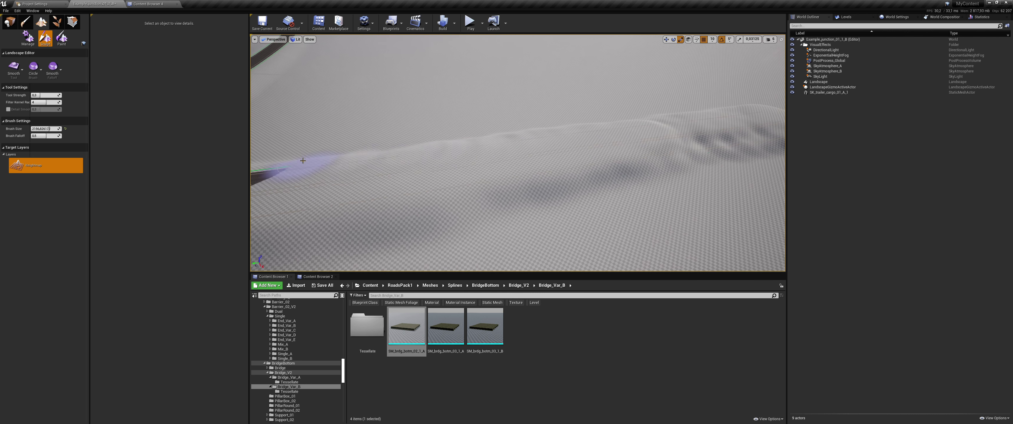
right_drag(303, 160, 251, 165)
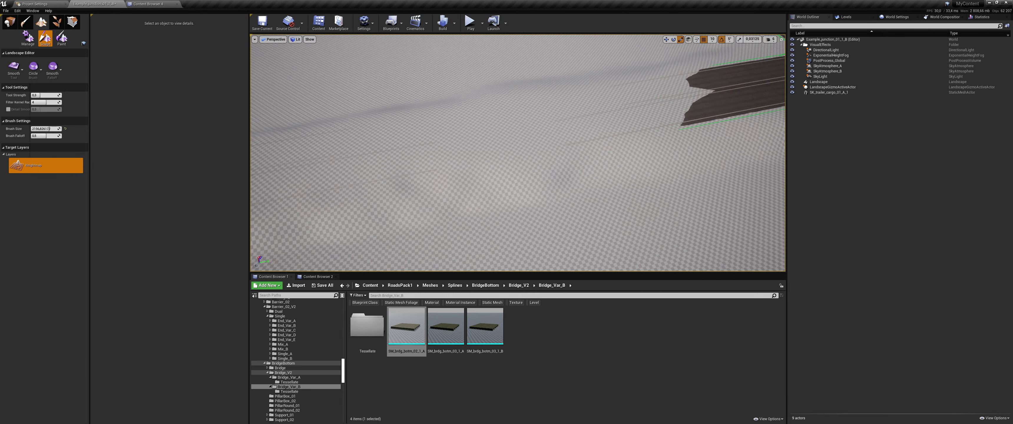
right_drag(418, 149, 418, 131)
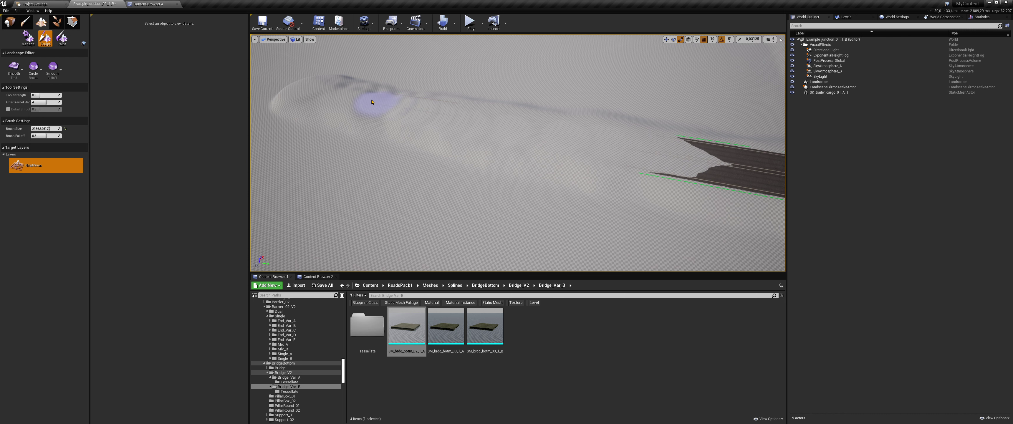
right_drag(466, 117, 543, 181)
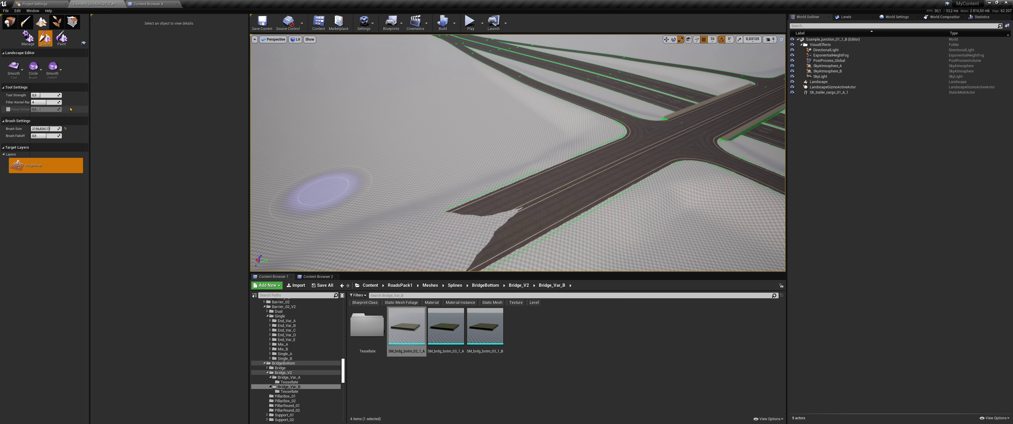
right_drag(435, 138, 614, 145)
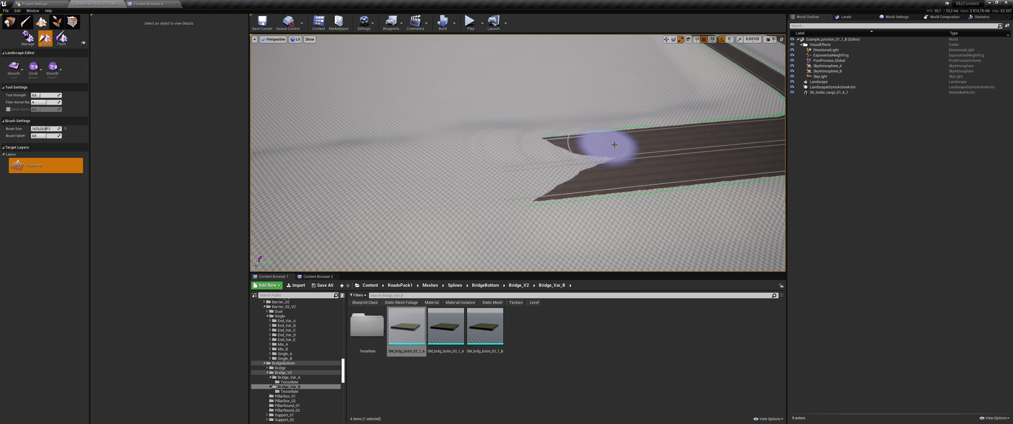
right_drag(484, 170, 511, 139)
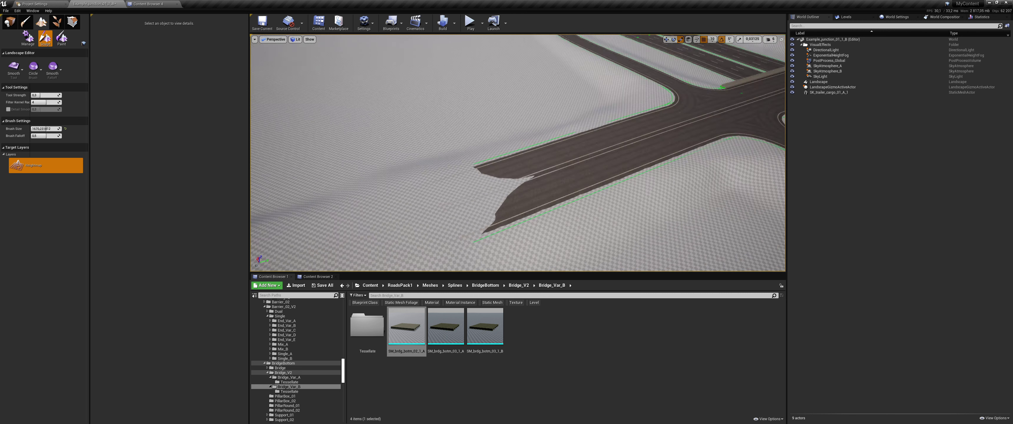
drag(511, 140, 499, 128)
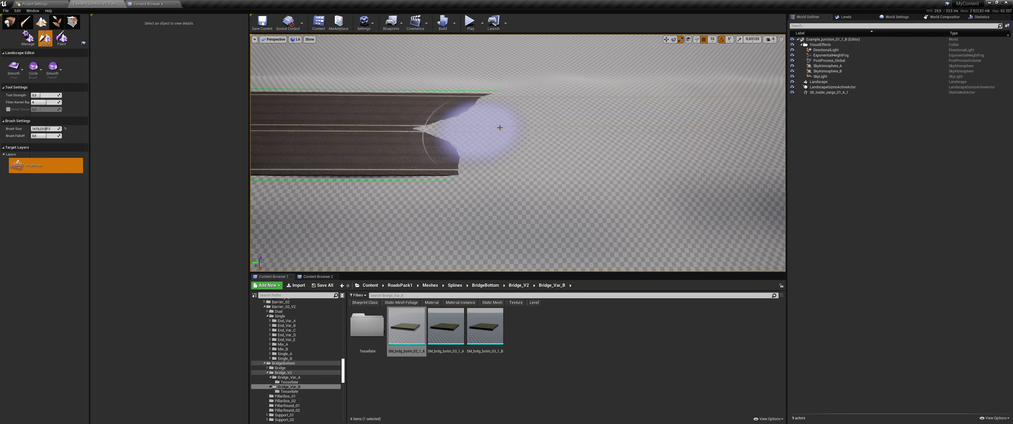
right_drag(541, 129, 550, 130)
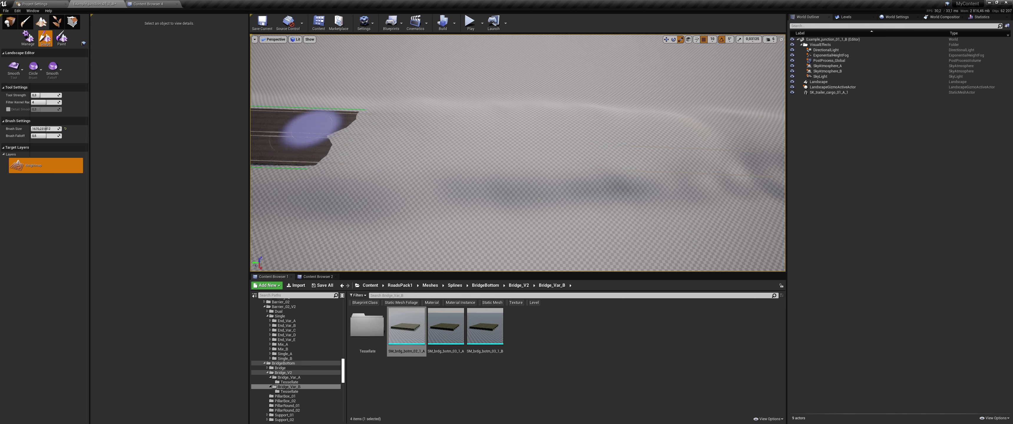
right_drag(307, 130, 317, 119)
right_drag(384, 154, 401, 142)
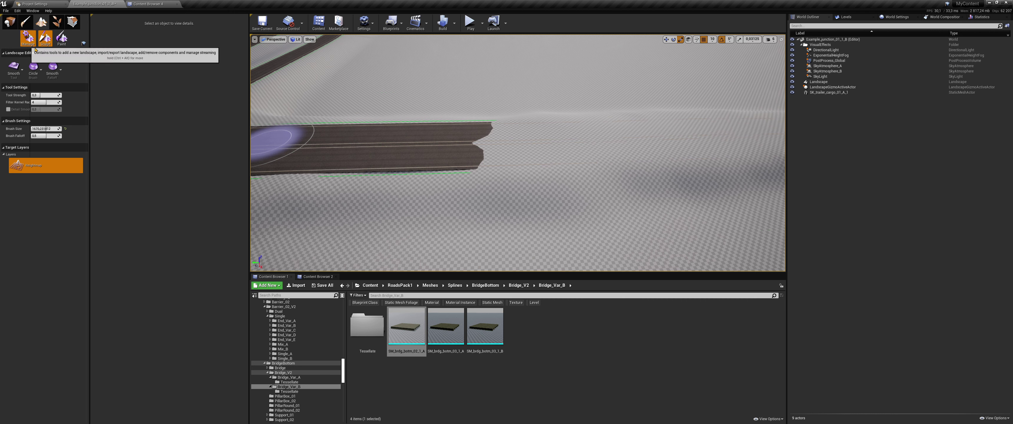
Switch to spline editing, deselect the road spline and fly to the junction
click(35, 49)
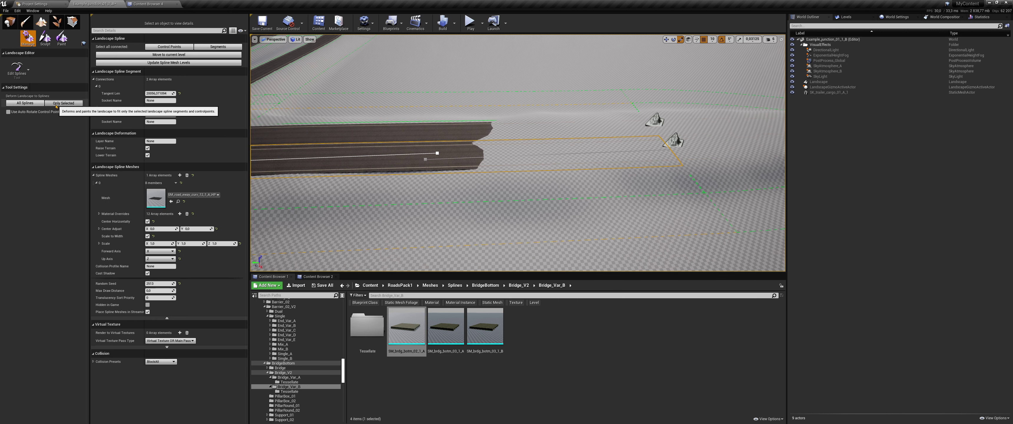
click(657, 150)
right_drag(656, 149, 668, 137)
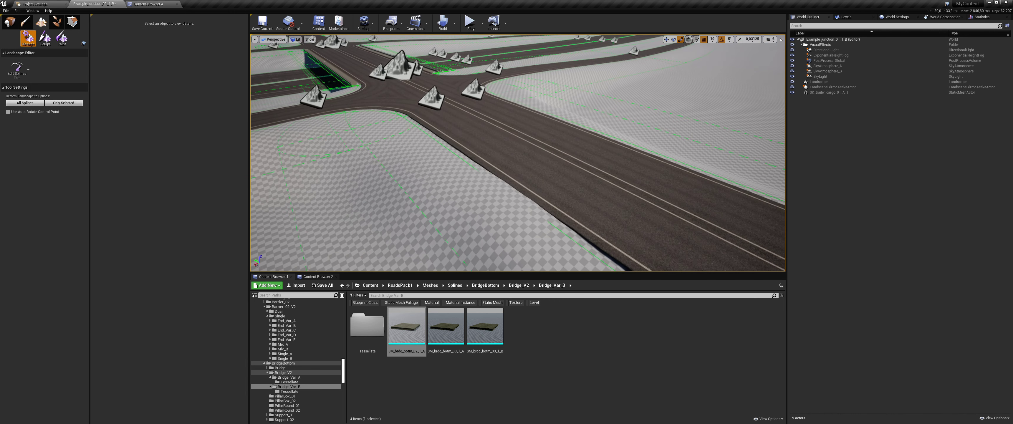
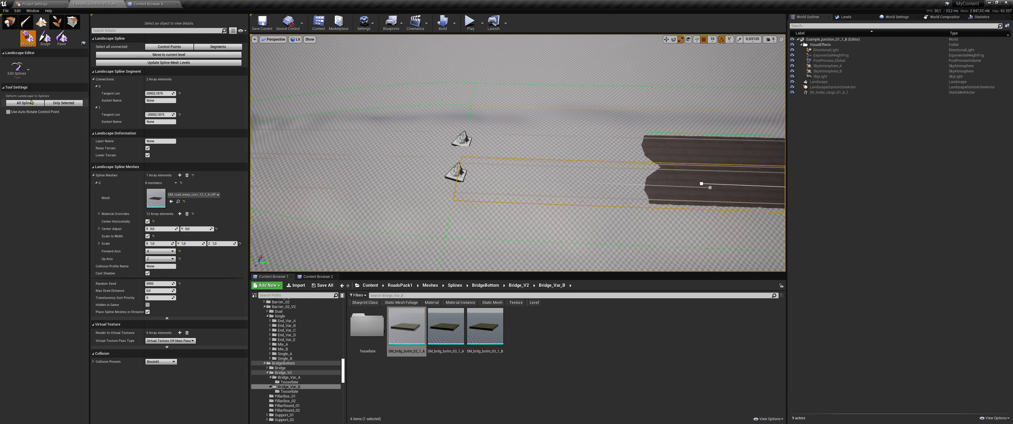
Switch the Landscape tool from spline editing to the Sculpt tab for smoothing
click(46, 39)
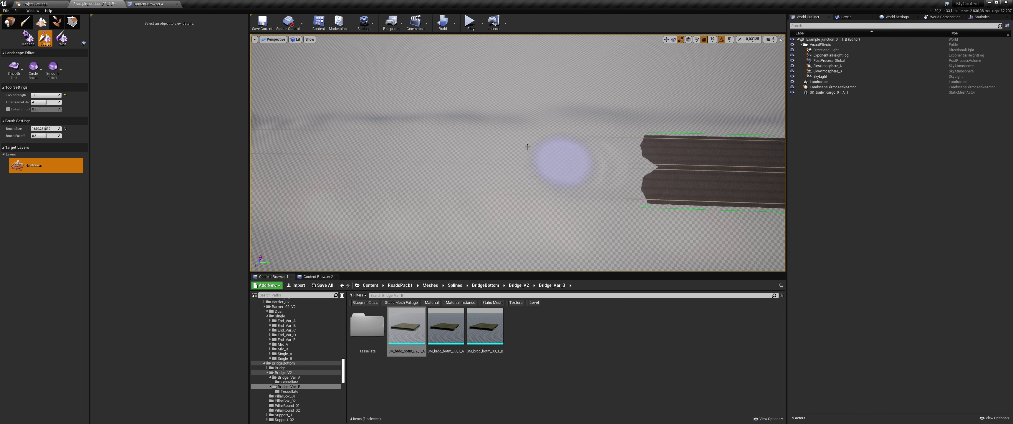
Smooth the terrain along the road edge with the Smooth brush
right_drag(526, 146, 438, 146)
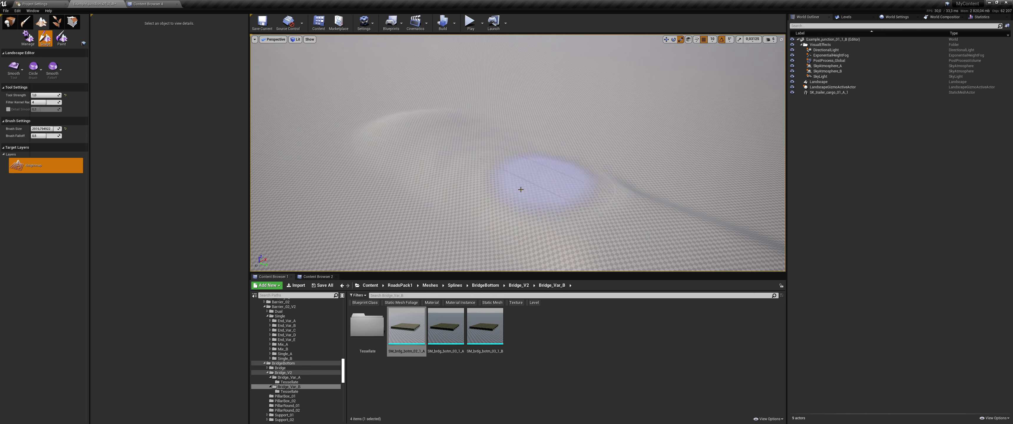
mouse_move(511, 173)
right_down()
mouse_move(592, 140)
mouse_move(665, 215)
right_up()
right_drag(571, 193, 536, 158)
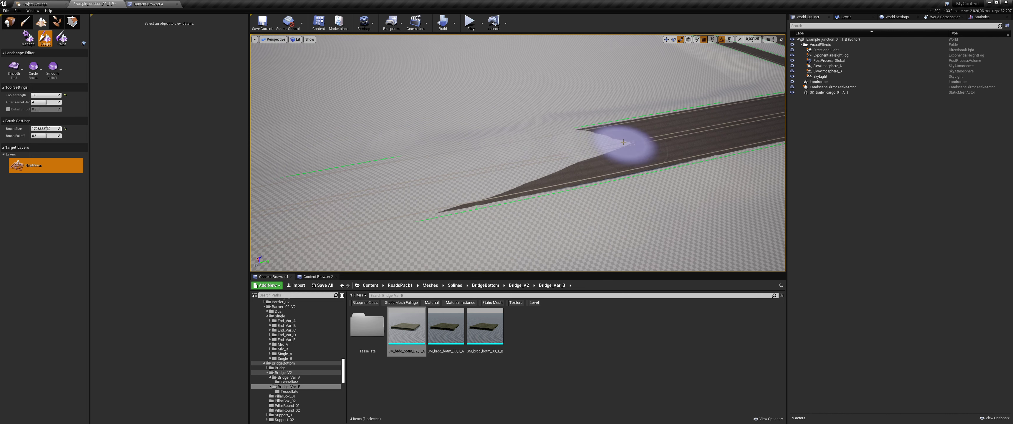
drag(610, 147, 267, 209)
mouse_move(268, 208)
right_down()
mouse_move(275, 184)
mouse_move(326, 212)
right_up()
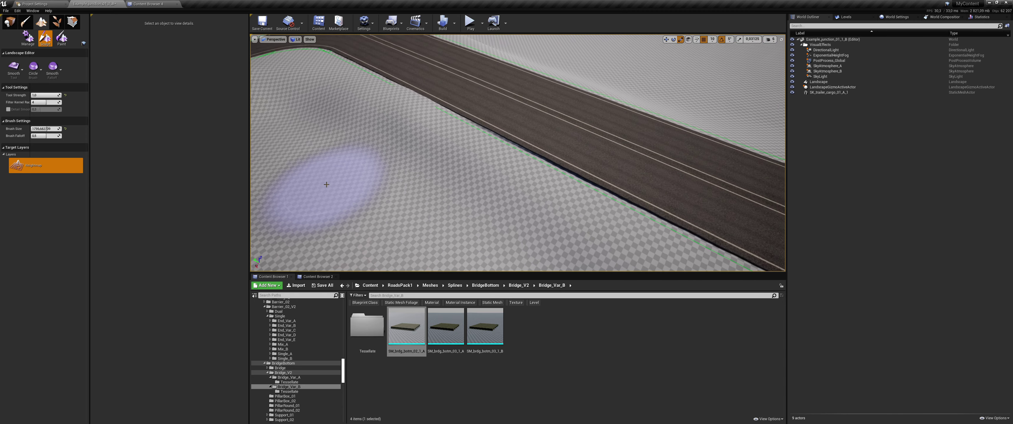
Smooth the terrain around the junction and over the road end to expose it
right_drag(339, 159, 287, 147)
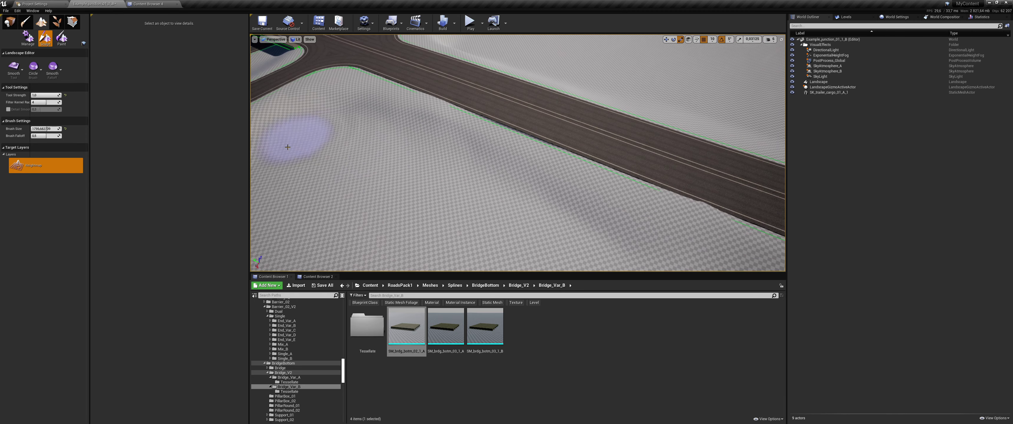
mouse_move(565, 216)
right_down()
mouse_move(486, 174)
mouse_move(514, 141)
mouse_move(474, 158)
right_up()
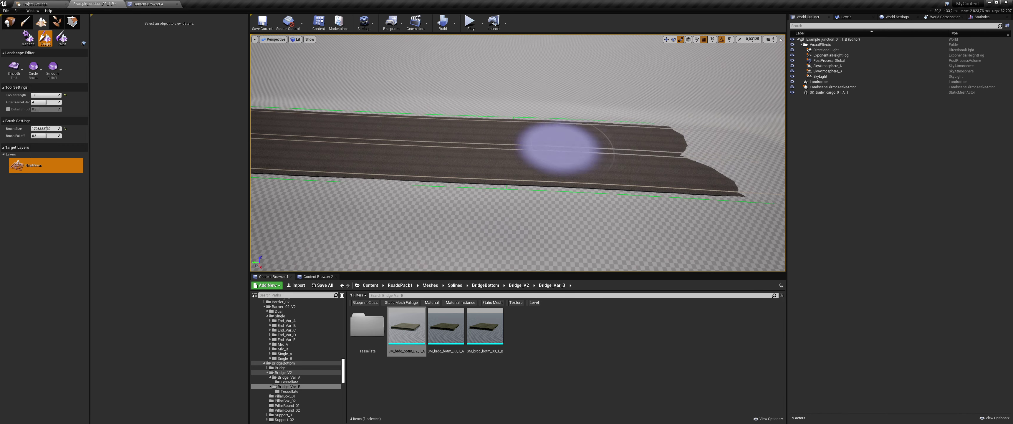
right_drag(550, 147, 520, 145)
mouse_move(519, 146)
mouse_down()
mouse_move(568, 134)
mouse_move(629, 150)
mouse_move(545, 152)
mouse_up()
right_drag(544, 151, 541, 101)
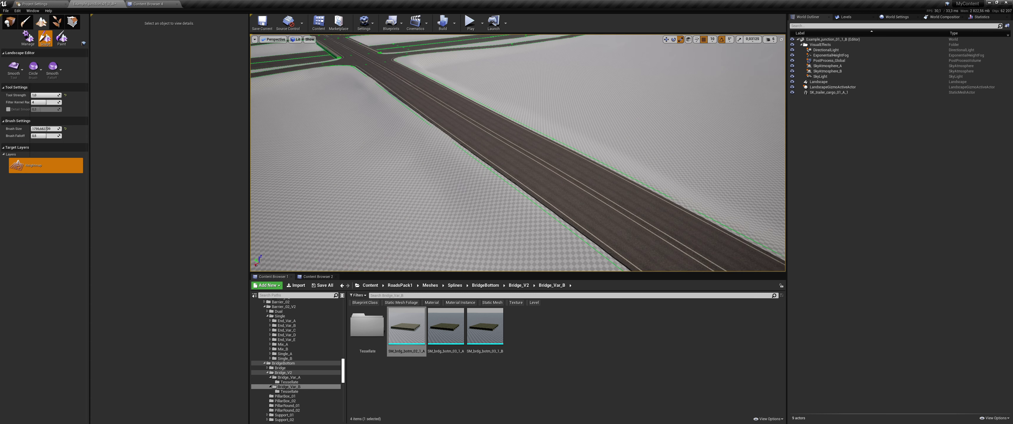
mouse_move(534, 95)
mouse_down()
mouse_move(551, 86)
mouse_move(549, 96)
mouse_move(466, 90)
mouse_move(524, 94)
mouse_up()
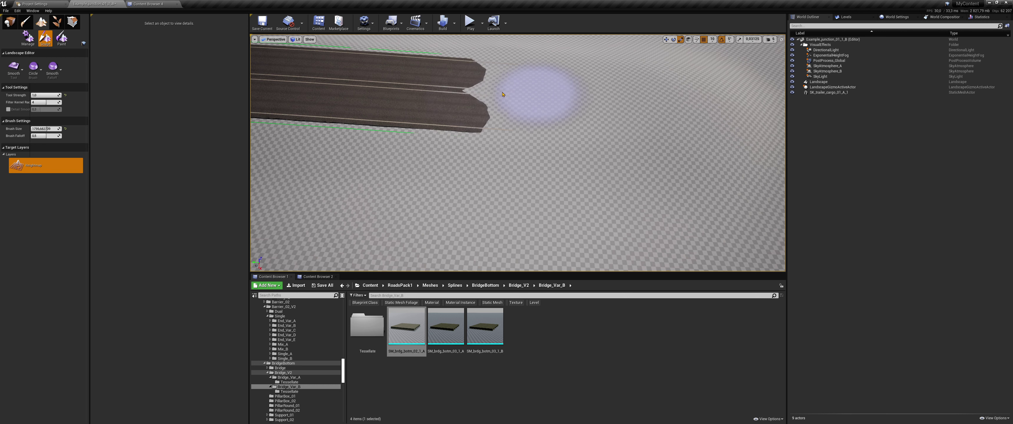
click(31, 39)
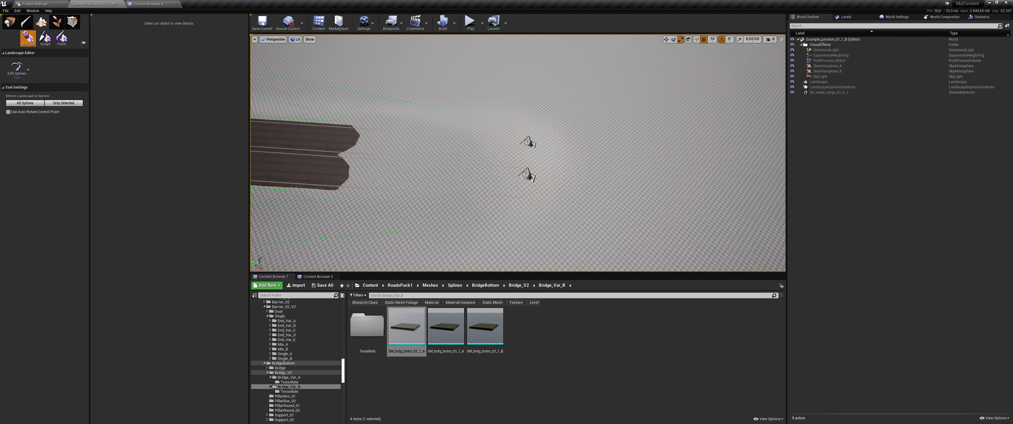
click(528, 141)
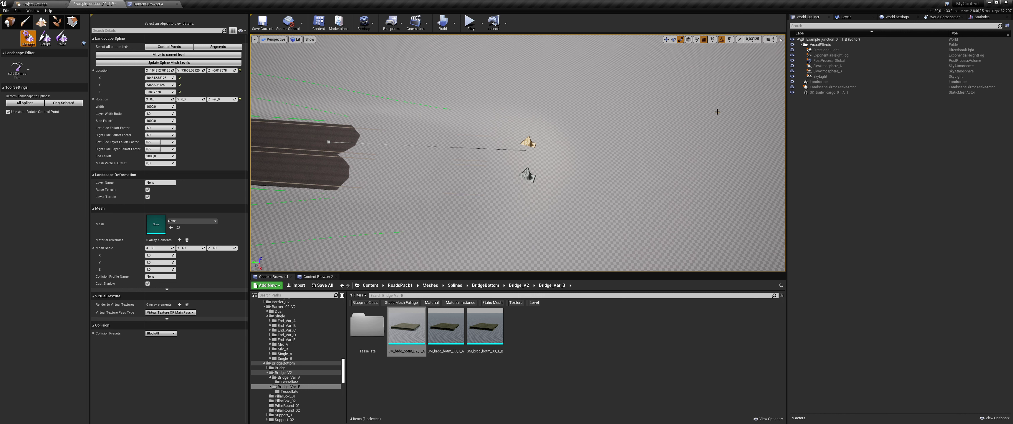
ctrl+click(762, 77)
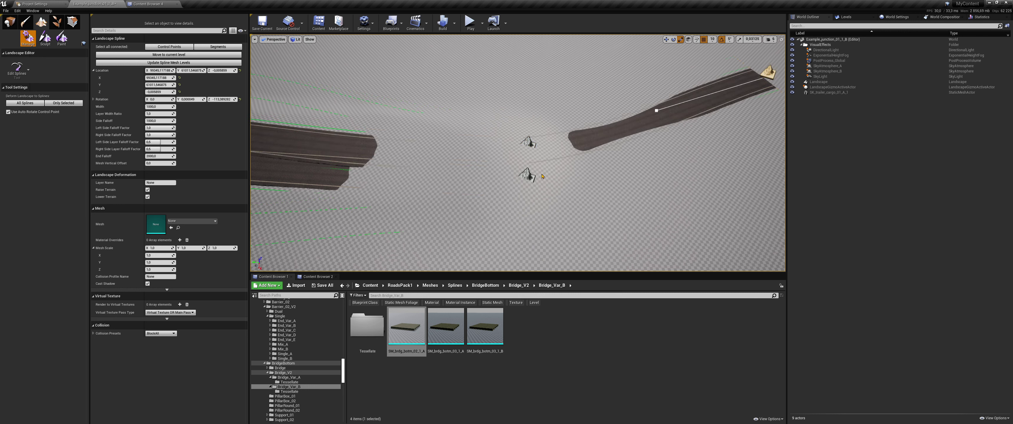
key(ctrl+z)
click(588, 186)
right_drag(587, 186, 76, 61)
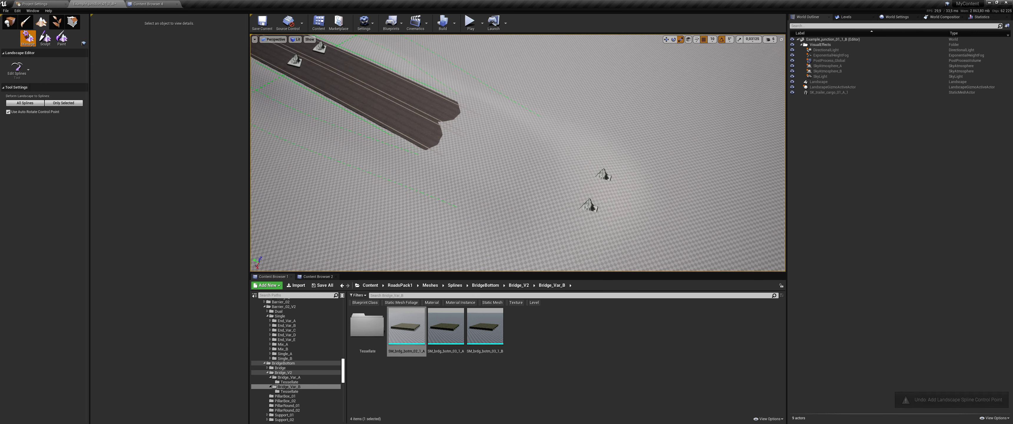
click(47, 44)
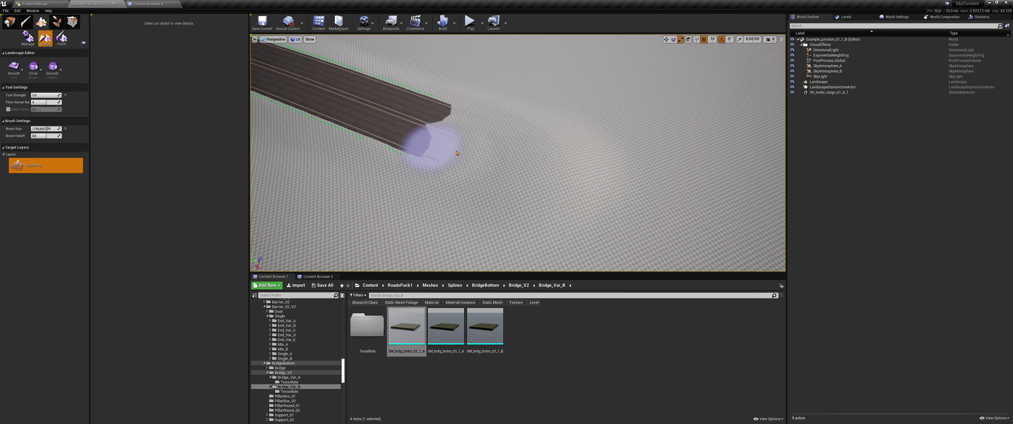
Enlarge the Smooth brush to about 2920 and smooth over the road end
right_drag(457, 136, 561, 150)
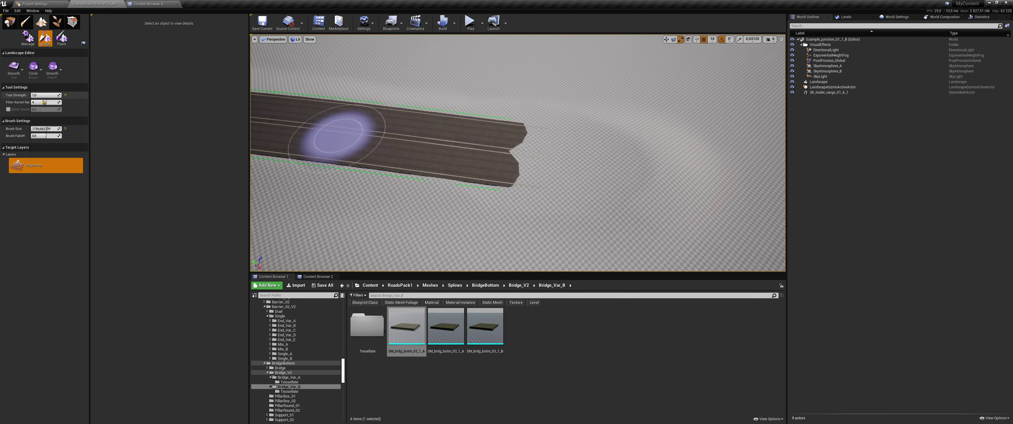
drag(45, 127, 59, 126)
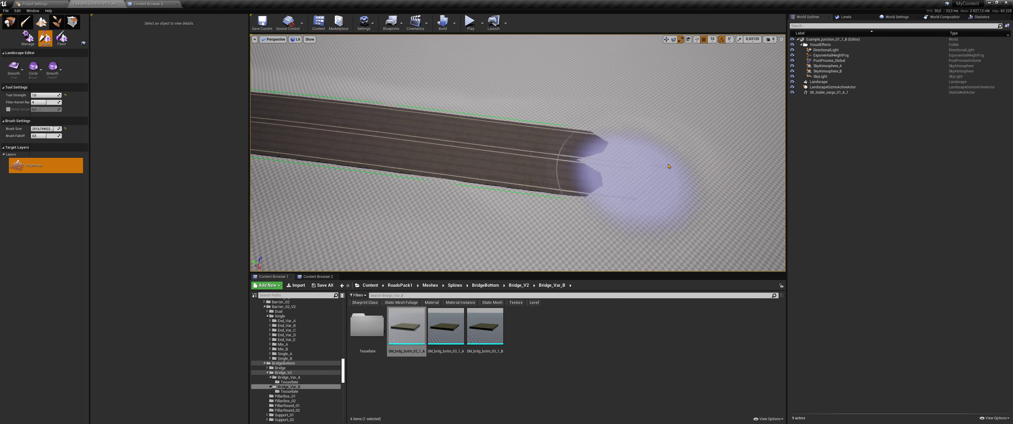
drag(668, 167, 634, 132)
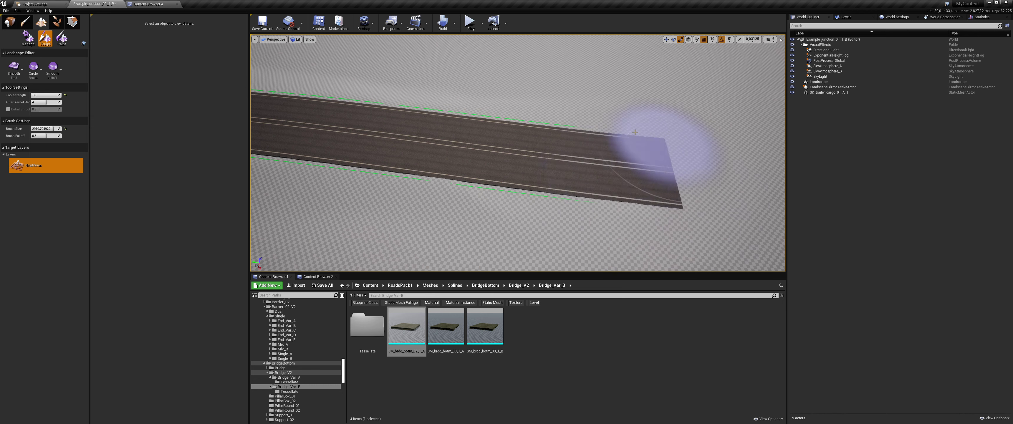
Return the Landscape tool to Manage > Edit Splines along the road
mouse_move(634, 132)
right_down()
mouse_move(629, 87)
mouse_move(629, 118)
mouse_move(384, 159)
right_up()
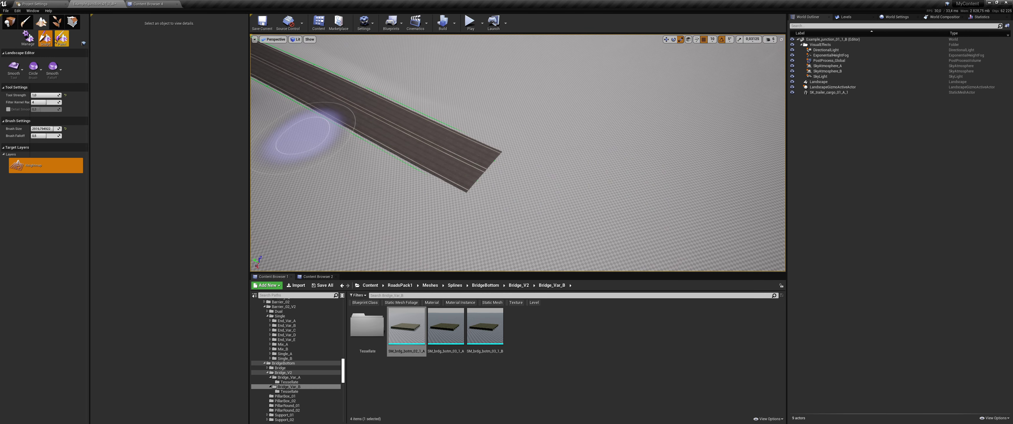
click(28, 37)
mouse_move(511, 157)
right_down()
mouse_move(519, 149)
mouse_move(511, 157)
mouse_move(478, 141)
right_up()
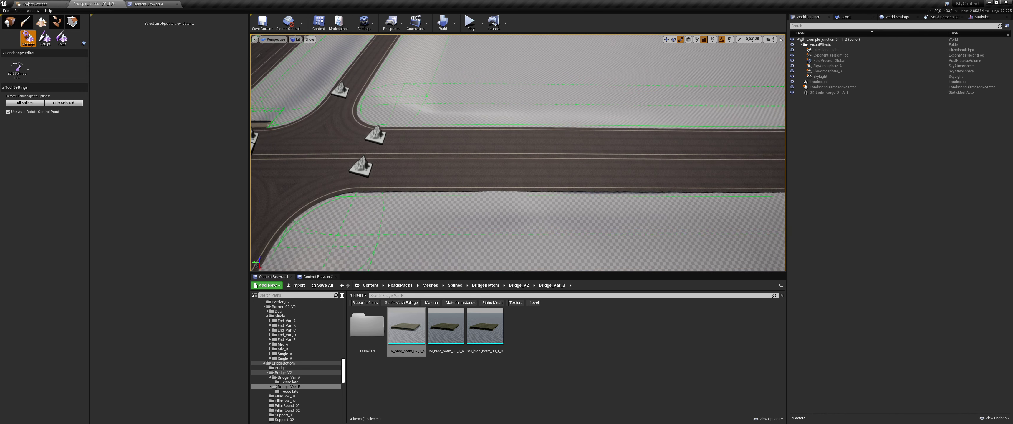
Switch to the Sculpt tool and raise a mound over the road
click(44, 38)
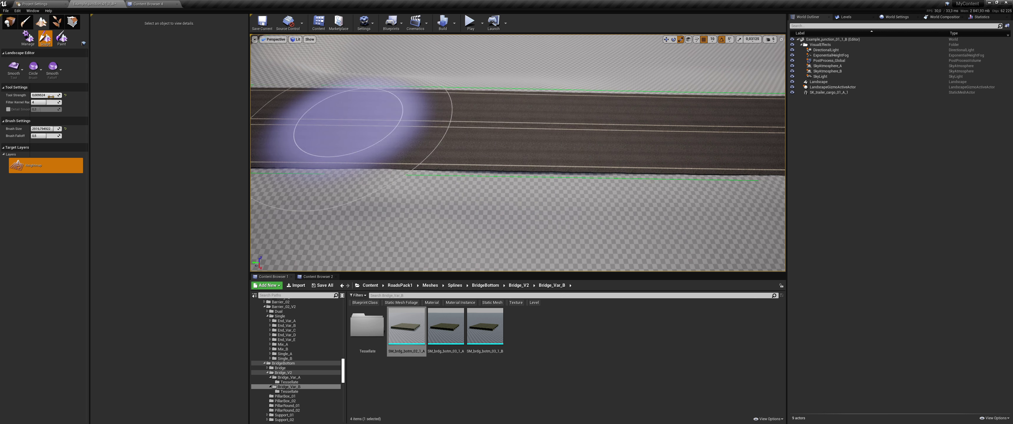
click(13, 67)
click(23, 92)
mouse_move(511, 133)
mouse_down()
mouse_move(587, 163)
mouse_move(509, 147)
mouse_up()
mouse_move(508, 147)
right_down()
mouse_move(472, 118)
mouse_move(723, 147)
mouse_move(619, 155)
right_up()
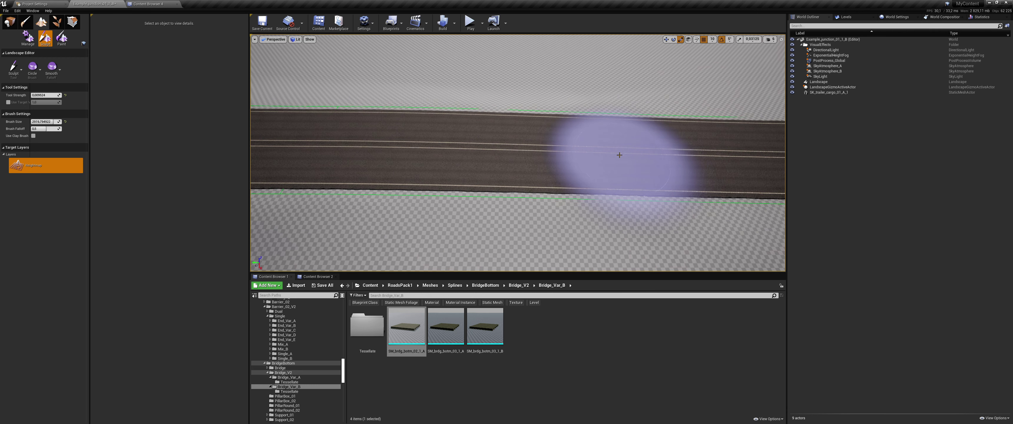
drag(340, 153, 275, 138)
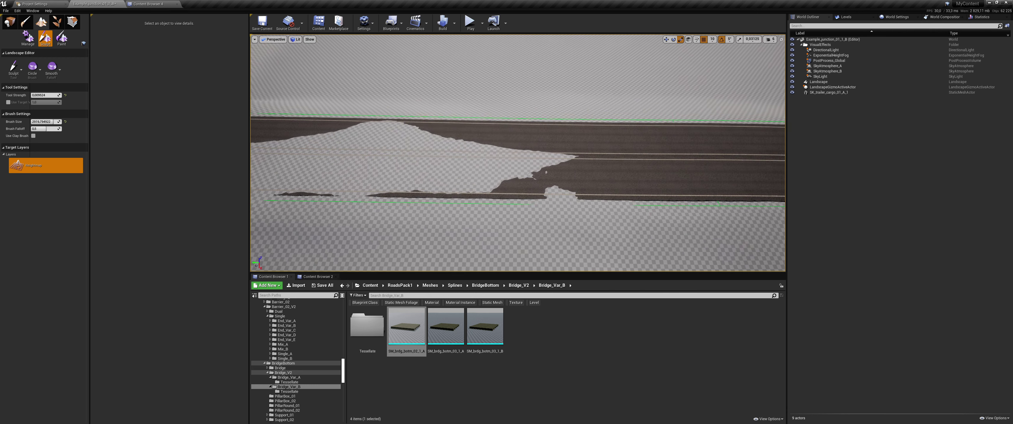
Switch back to Smooth with a 1926 brush and smooth the jagged edges along the road
click(53, 95)
drag(49, 122, 40, 122)
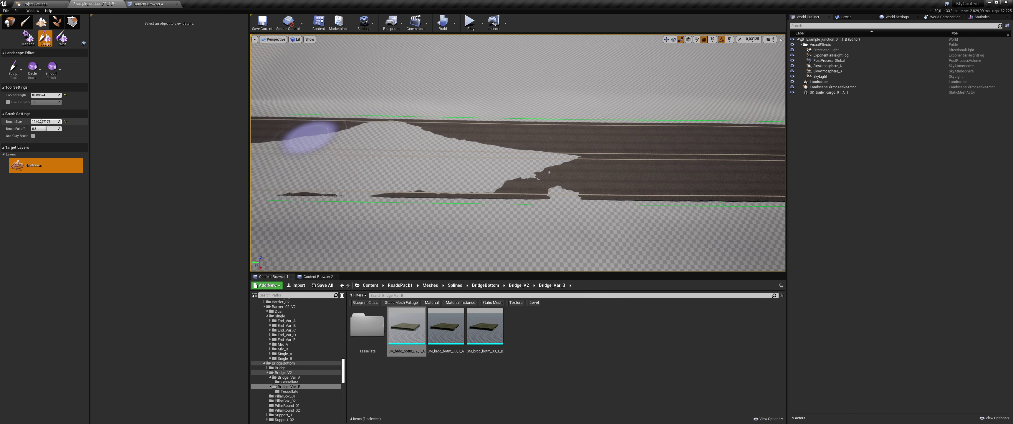
click(11, 75)
click(18, 114)
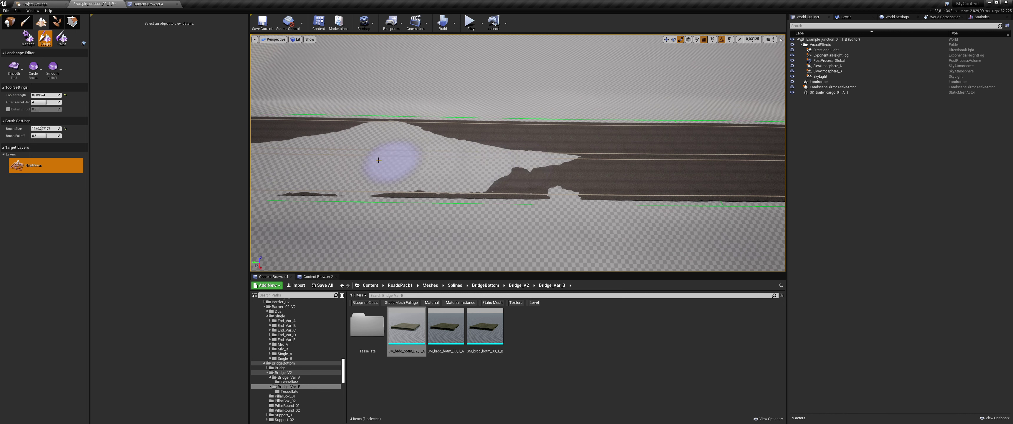
drag(46, 128, 53, 129)
mouse_move(271, 153)
mouse_down()
mouse_move(567, 160)
mouse_move(386, 152)
mouse_up()
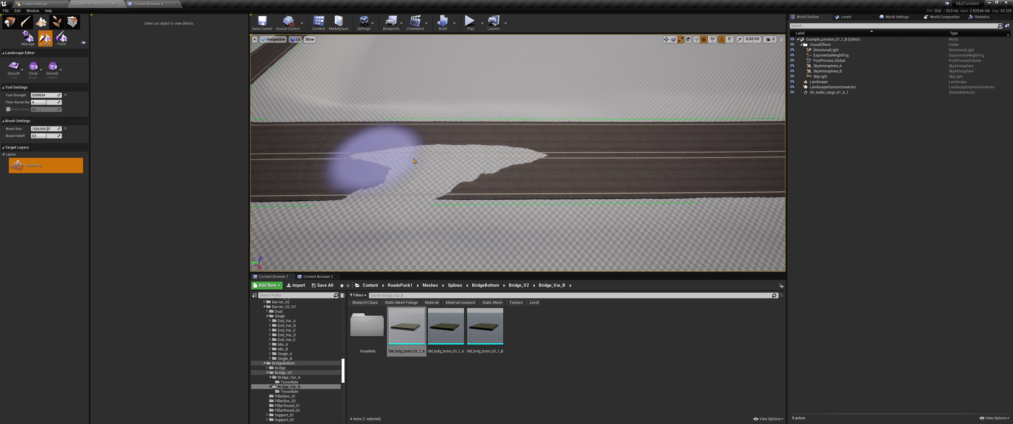
mouse_move(423, 157)
mouse_down()
mouse_move(518, 159)
mouse_move(427, 153)
mouse_up()
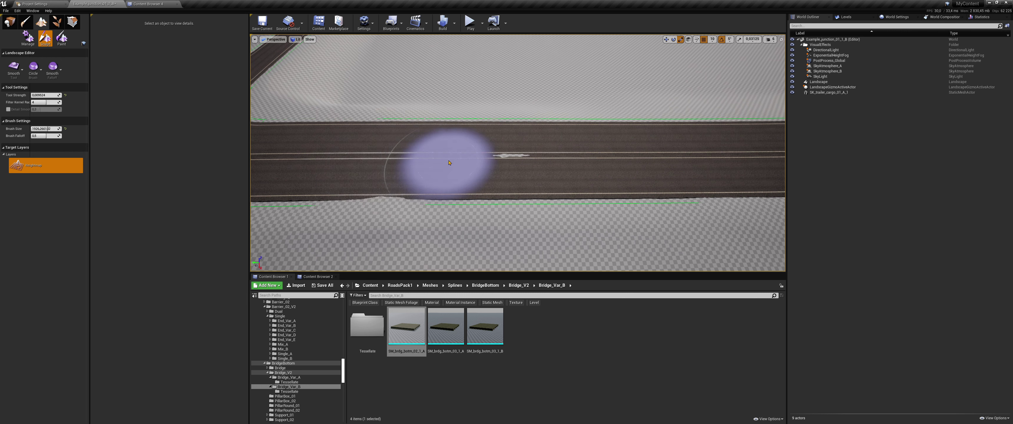
Set the smoothing Tool Strength to 1.0 with the junction in view
right_drag(572, 159, 572, 158)
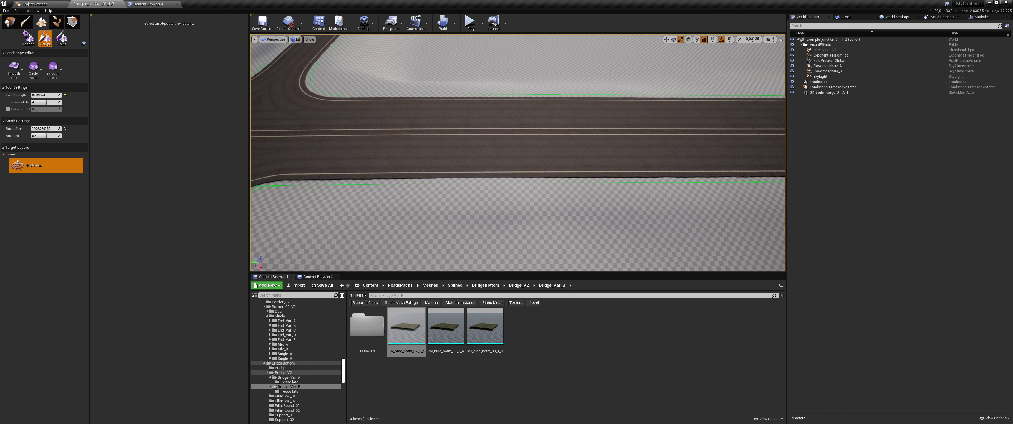
right_drag(561, 126, 561, 125)
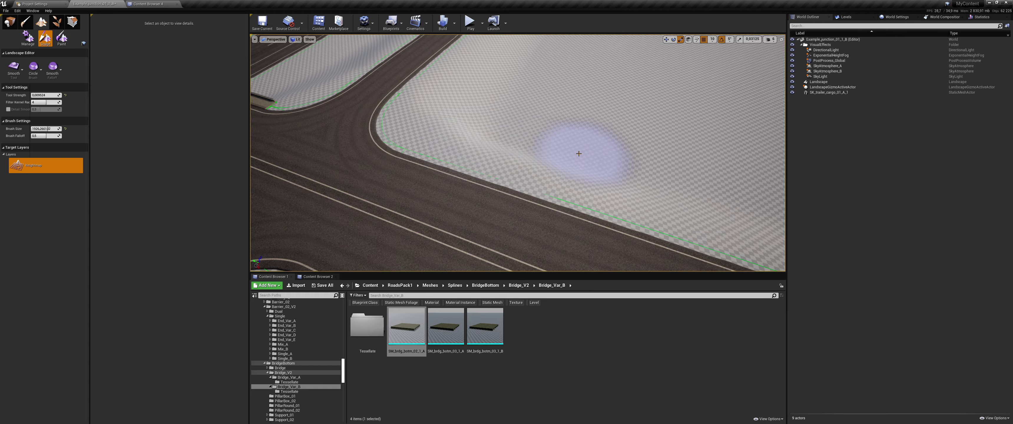
right_drag(576, 151, 531, 158)
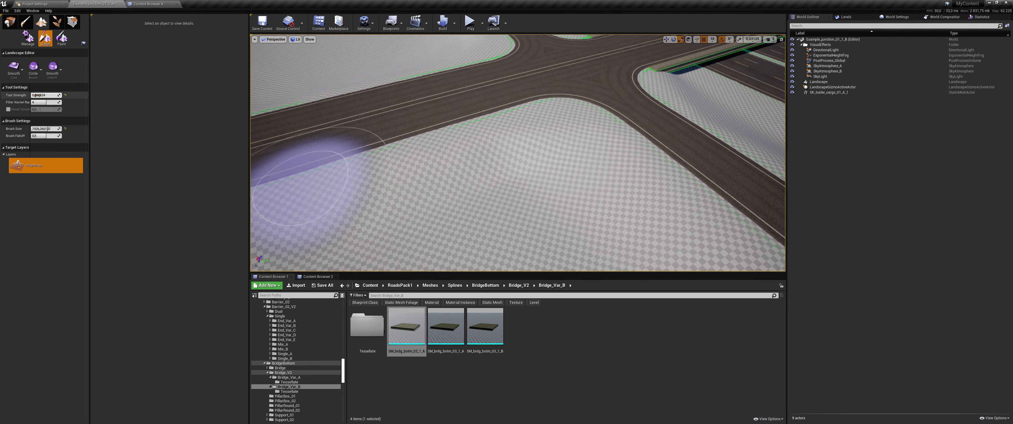
drag(37, 95, 63, 95)
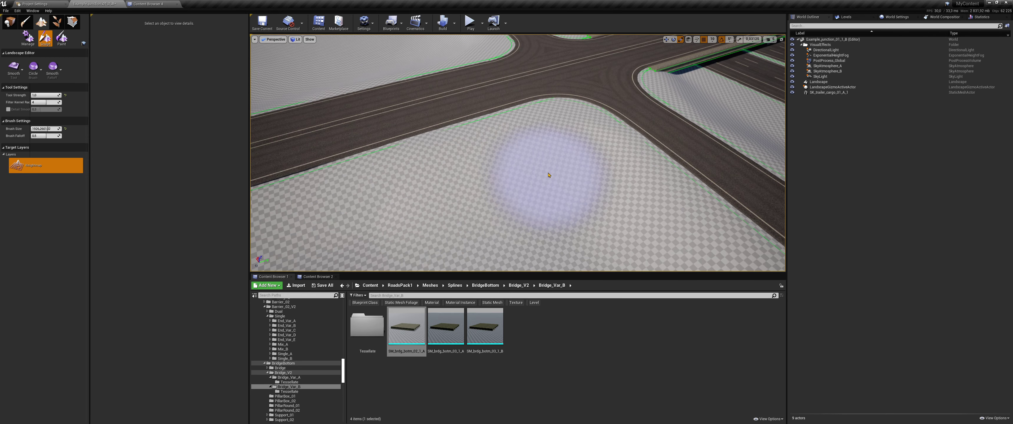
Frame the diagonal road and select the Sculpt tool for raising terrain
mouse_move(549, 175)
right_down()
mouse_move(395, 237)
mouse_move(542, 238)
right_up()
right_drag(463, 147, 464, 148)
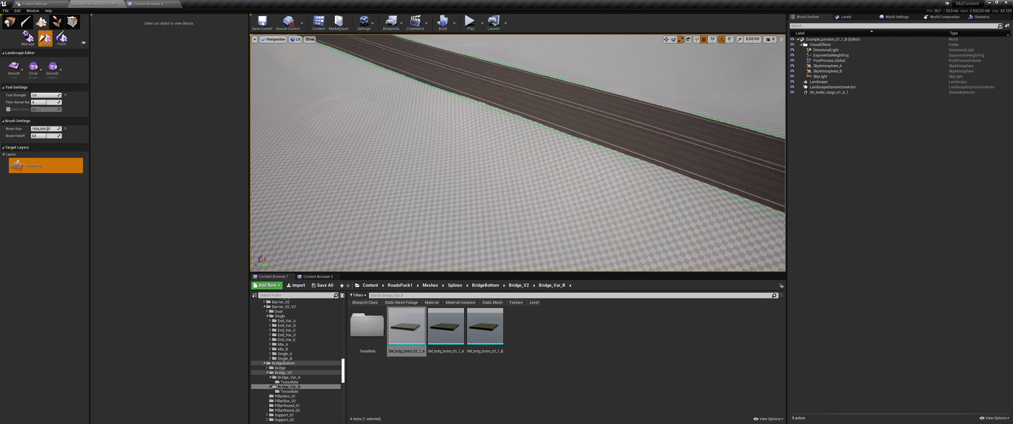
right_drag(455, 185, 640, 194)
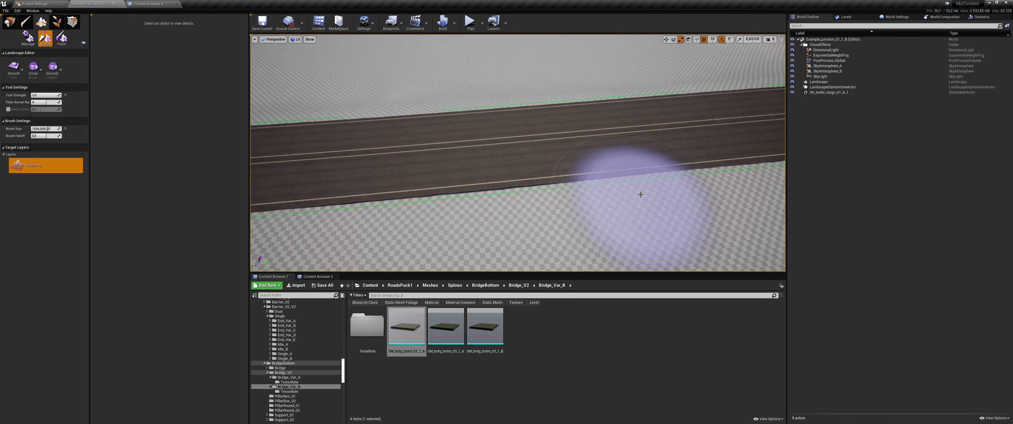
click(13, 68)
click(56, 100)
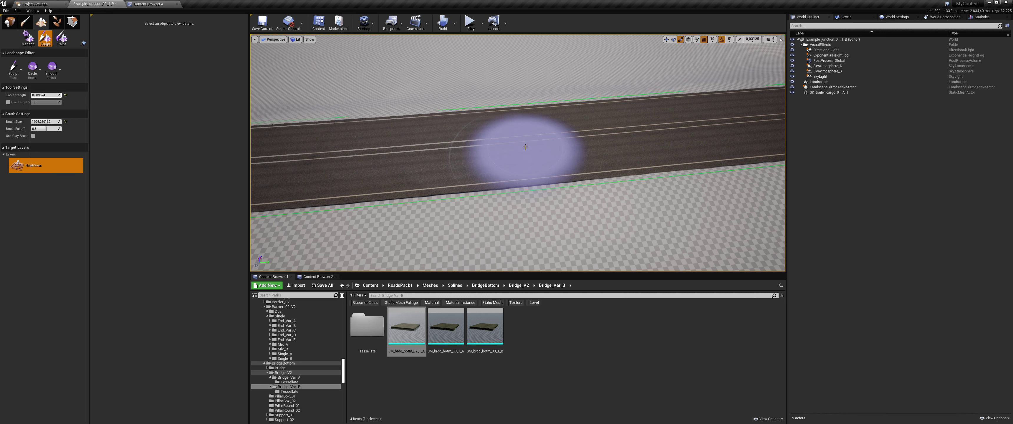
Raise a test bump through the road, then smooth it away with a 1394.90 Smooth brush
mouse_move(430, 165)
mouse_down()
mouse_move(419, 193)
mouse_move(135, 142)
mouse_up()
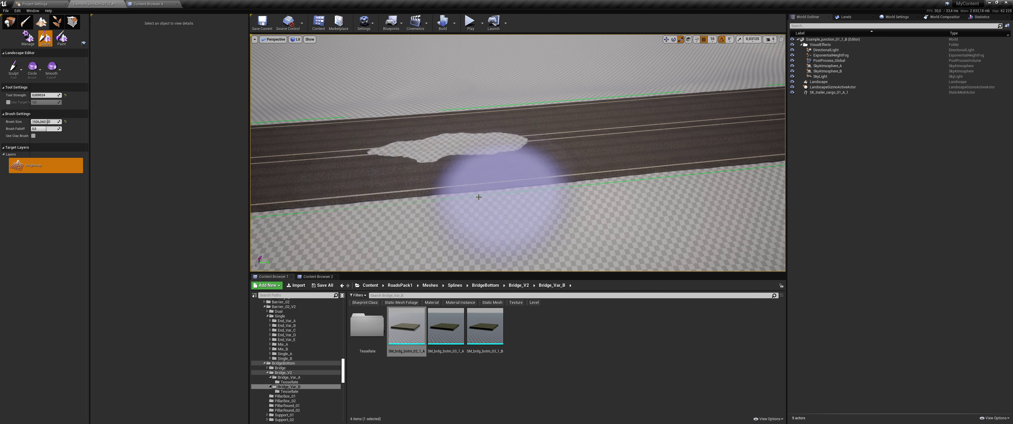
click(14, 77)
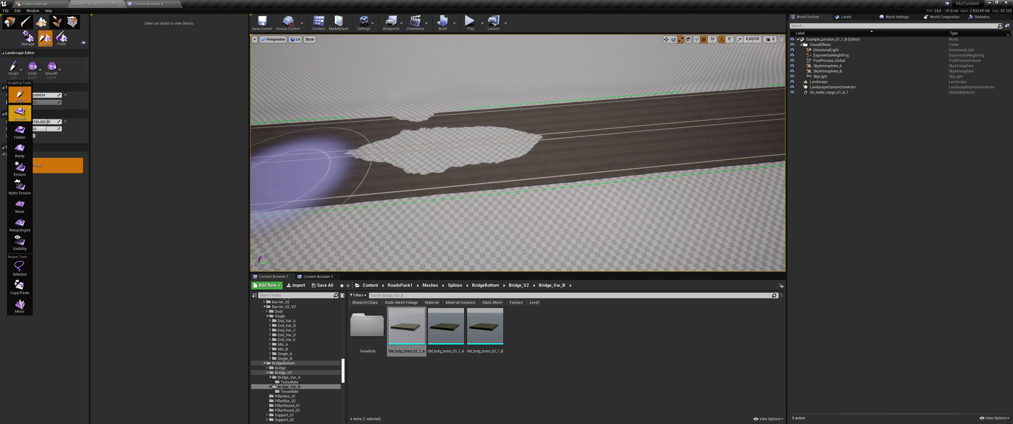
click(55, 118)
drag(56, 128, 43, 129)
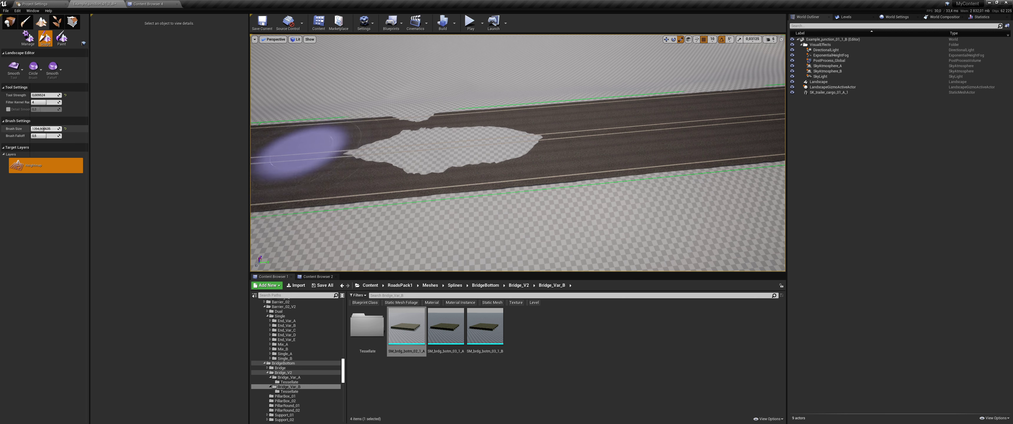
drag(289, 153, 503, 143)
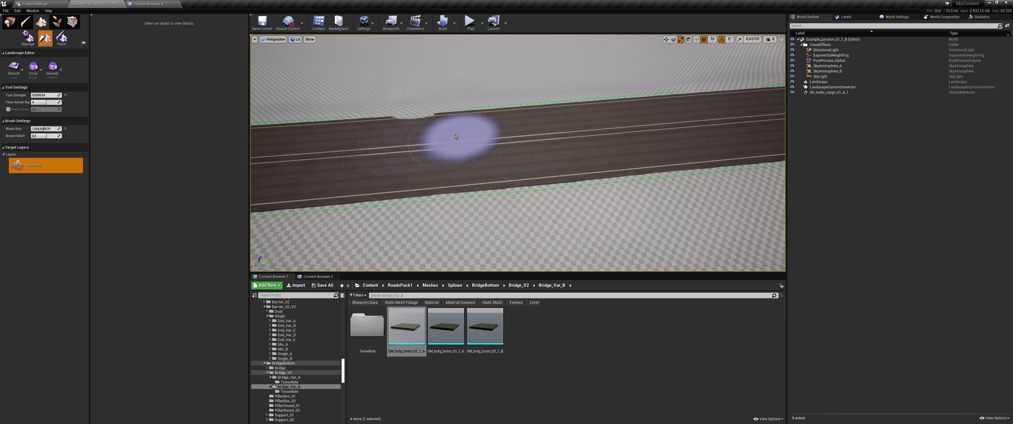
mouse_move(409, 136)
right_down()
mouse_move(447, 140)
mouse_move(447, 130)
right_up()
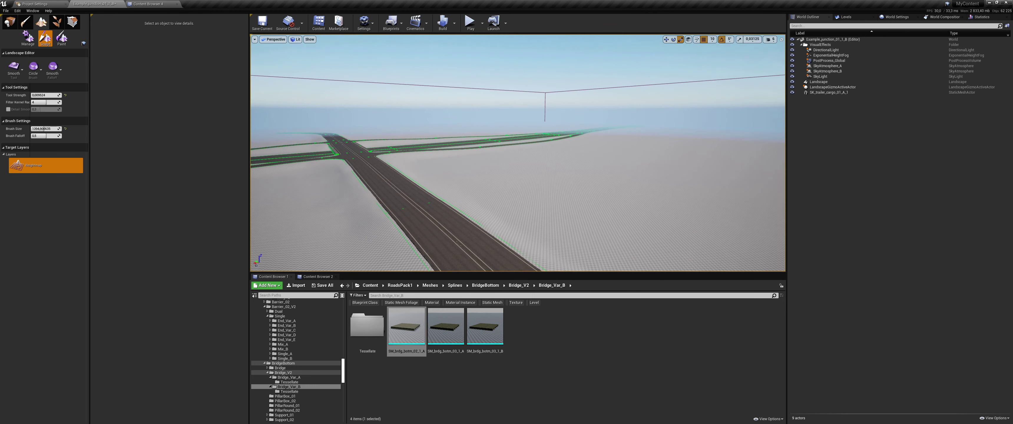
Return to sculpting and set Tool Strength to 1.0 with the junction in view
click(27, 38)
right_drag(448, 140, 448, 130)
click(44, 38)
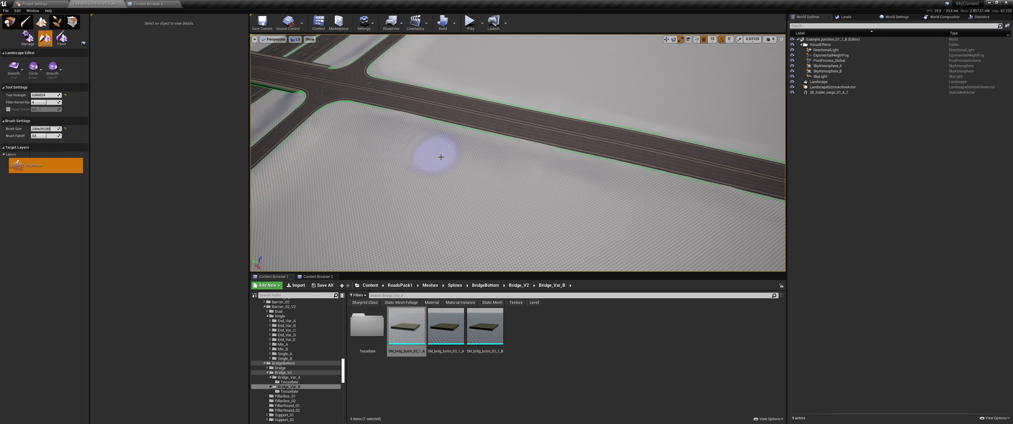
right_drag(441, 157, 440, 157)
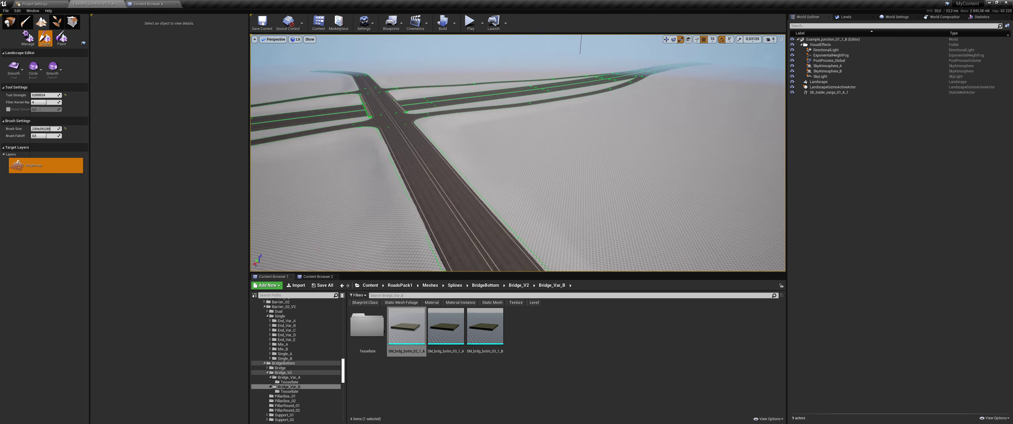
drag(57, 95, 110, 109)
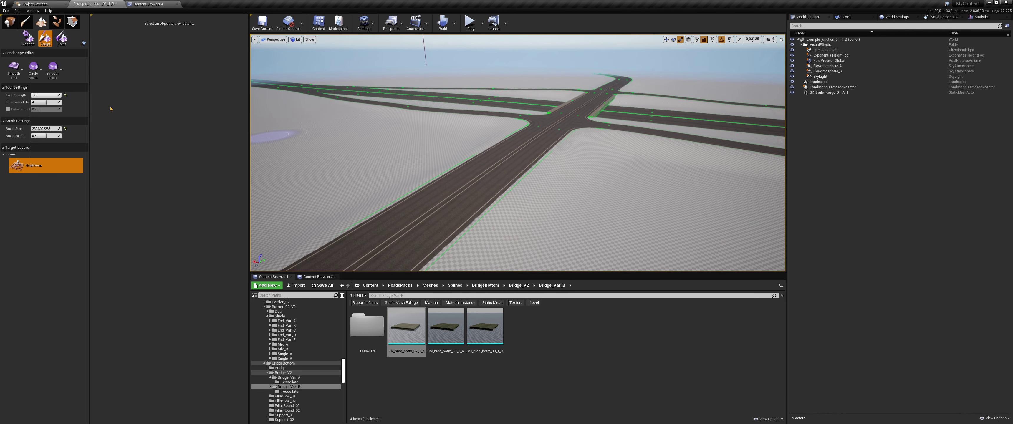
Frame the parallel and diagonal roads, then switch to Edit Splines to show control points
right_drag(370, 167, 466, 167)
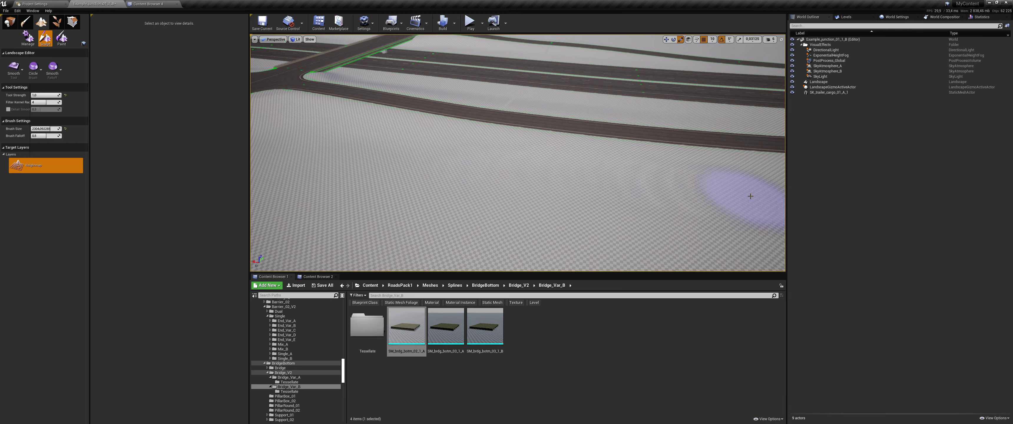
right_drag(750, 196, 503, 149)
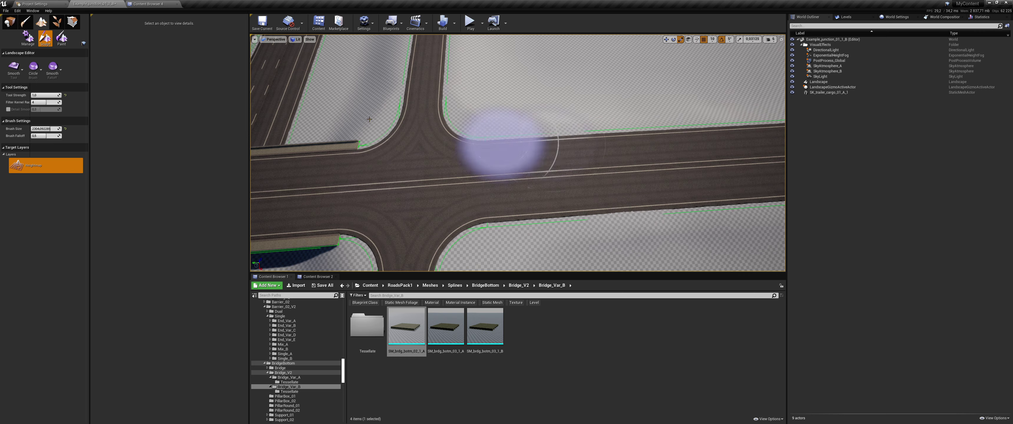
click(28, 39)
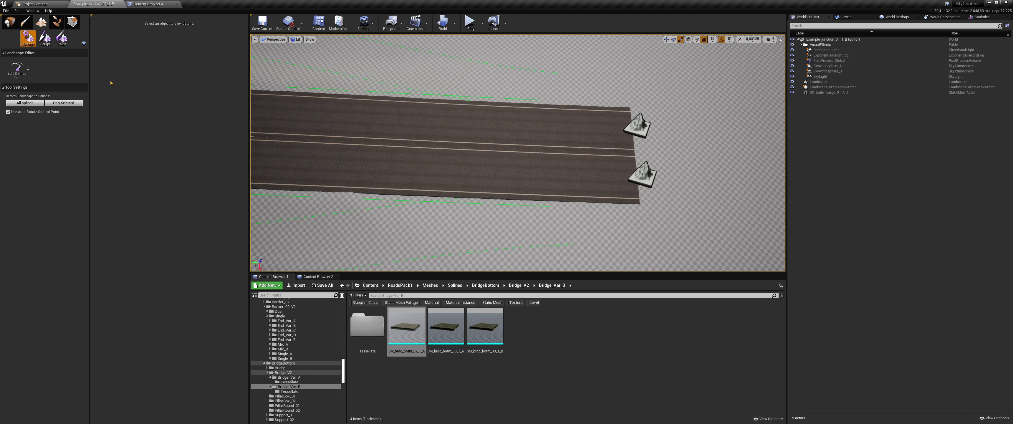
click(44, 38)
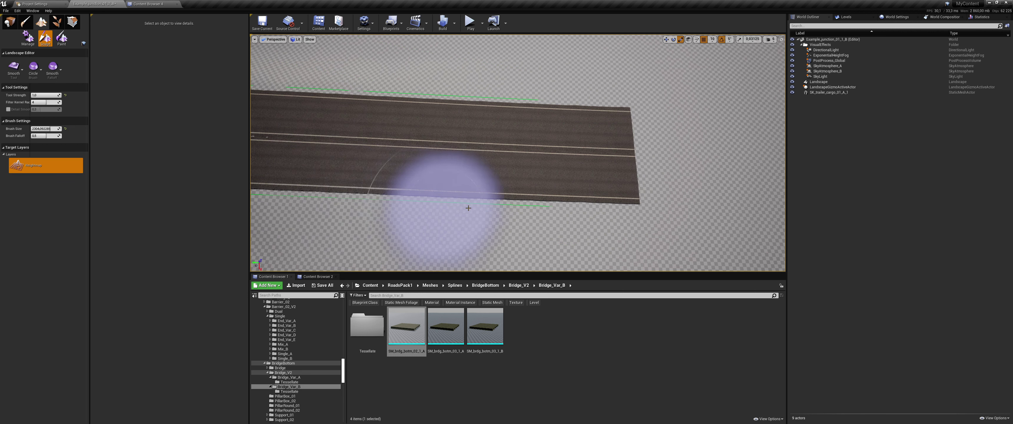
right_drag(468, 208, 468, 208)
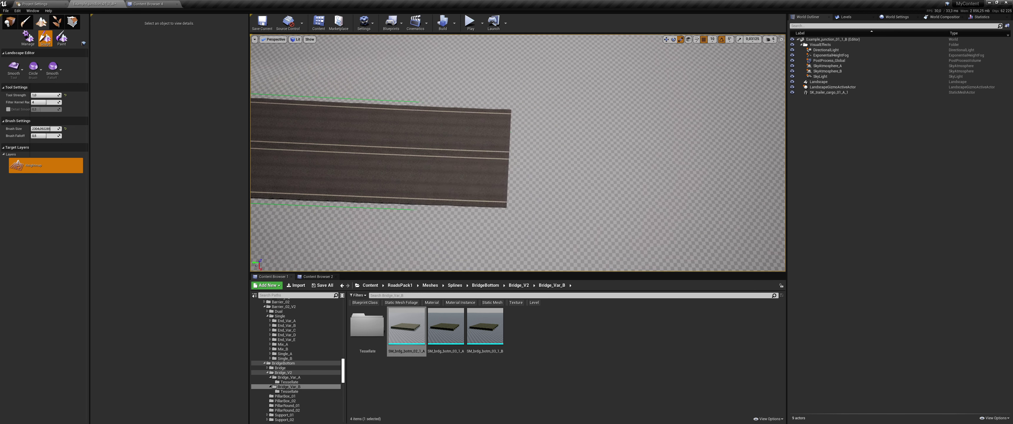
key(shift+1)
right_drag(395, 123, 395, 123)
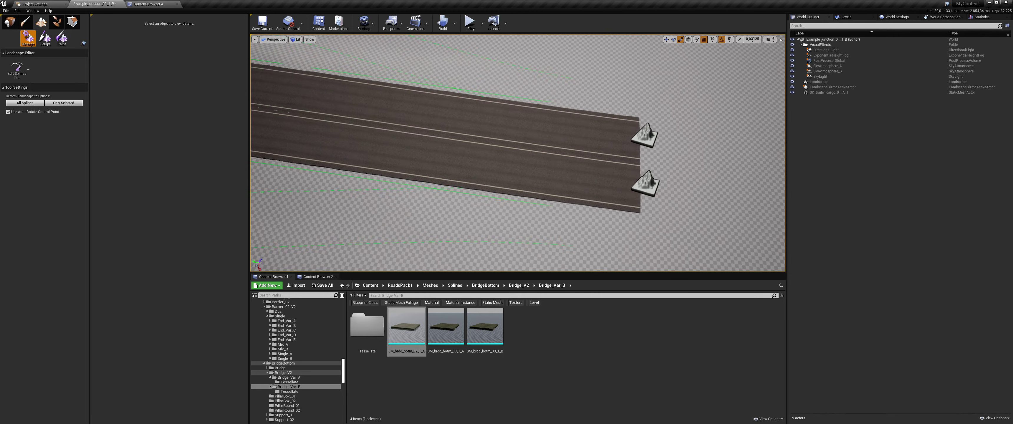
right_drag(516, 133, 516, 132)
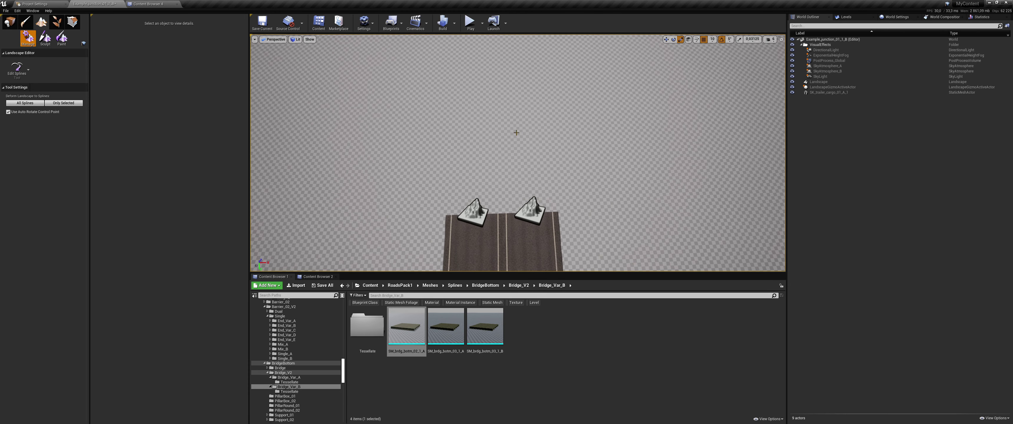